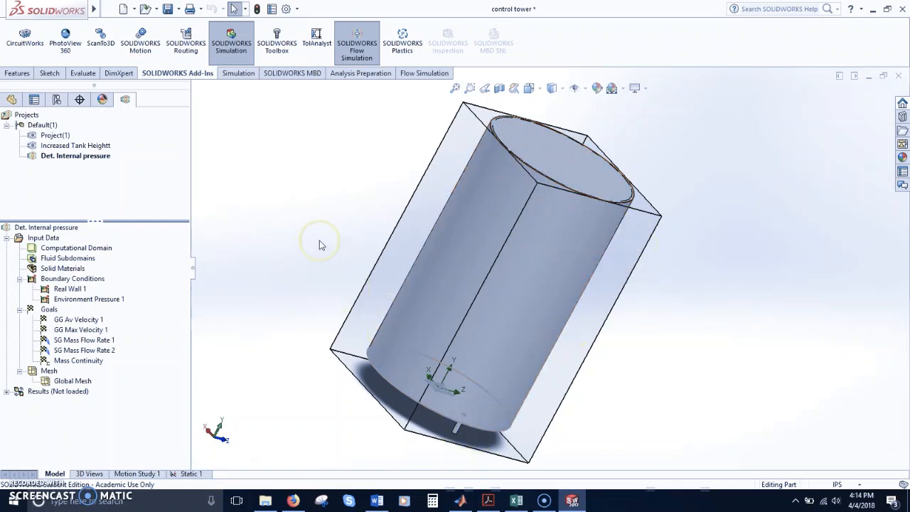
- Bring up the Flow Simulation tools and examine the computational domain around the tank, including its Y min boundary
{"action": "left_click", "coordinate": [429, 74]}
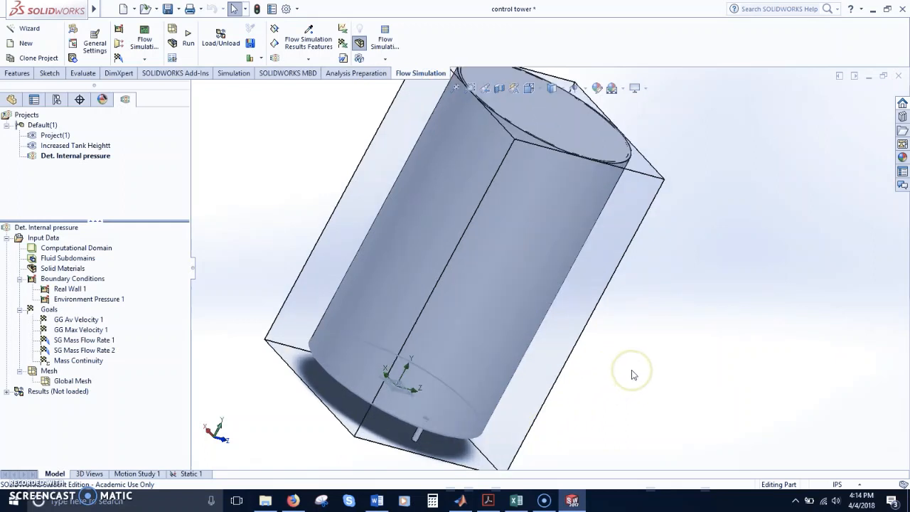
{"action": "scroll", "coordinate": [631, 369], "scroll_direction": "down", "scroll_amount": 2}
{"action": "scroll", "coordinate": [628, 367], "scroll_direction": "up", "scroll_amount": 3}
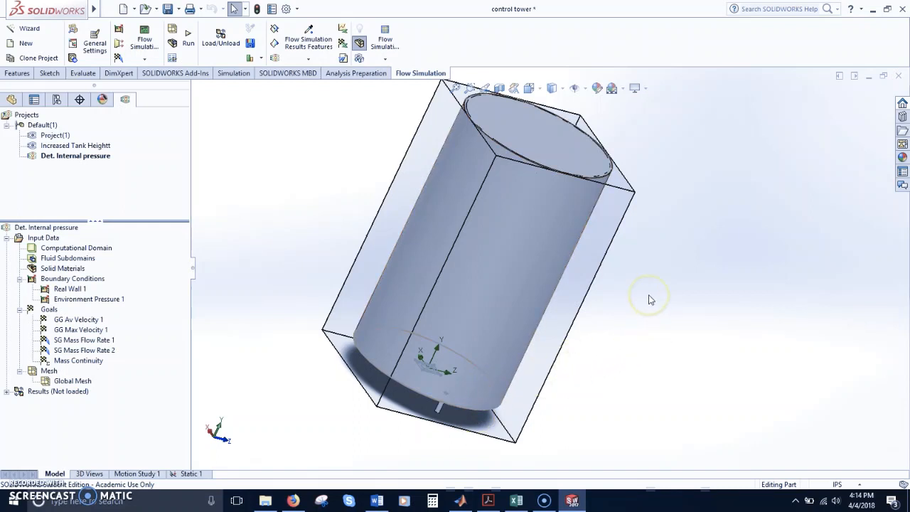
{"action": "middle_click_drag", "start_coordinate": [650, 301], "coordinate": [548, 301]}
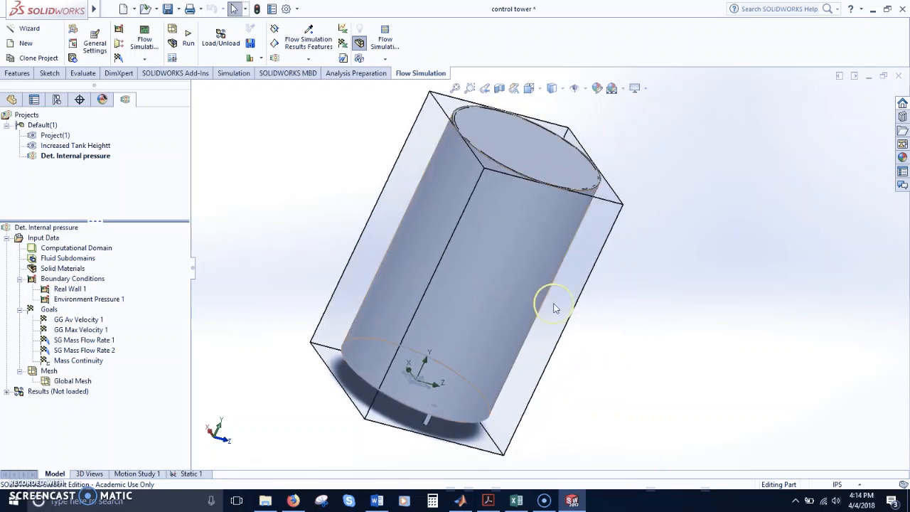
{"action": "left_click", "coordinate": [78, 248]}
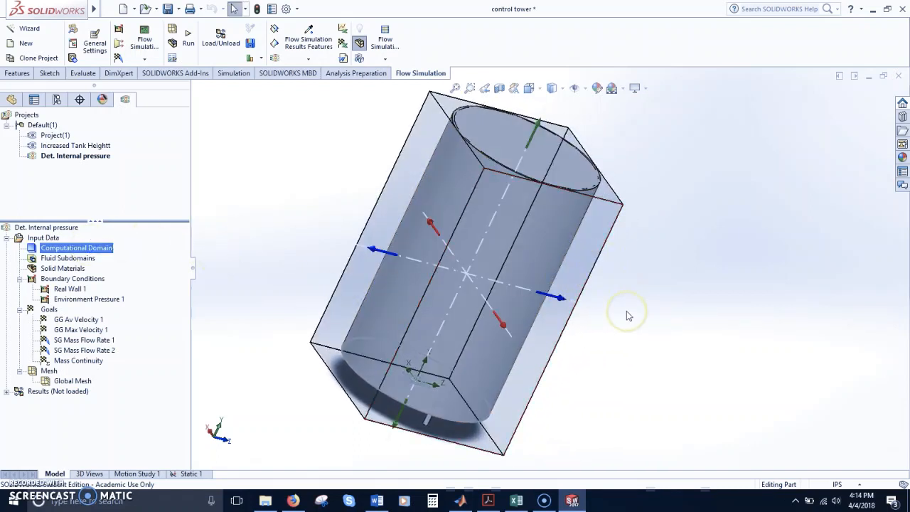
{"action": "middle_click_drag", "start_coordinate": [627, 316], "coordinate": [534, 242]}
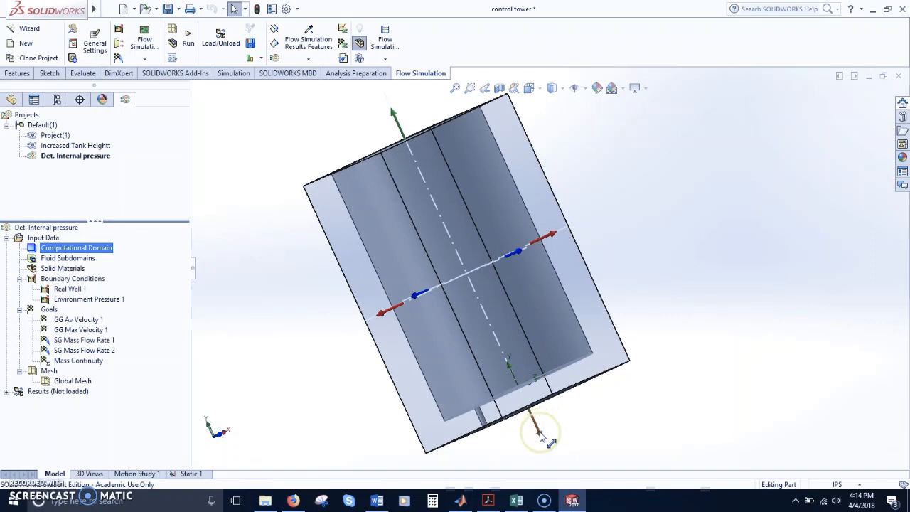
{"action": "mouse_move", "coordinate": [541, 435]}
{"action": "left_mouse_down"}
{"action": "mouse_move", "coordinate": [552, 448]}
{"action": "mouse_move", "coordinate": [543, 439]}
{"action": "left_mouse_up"}
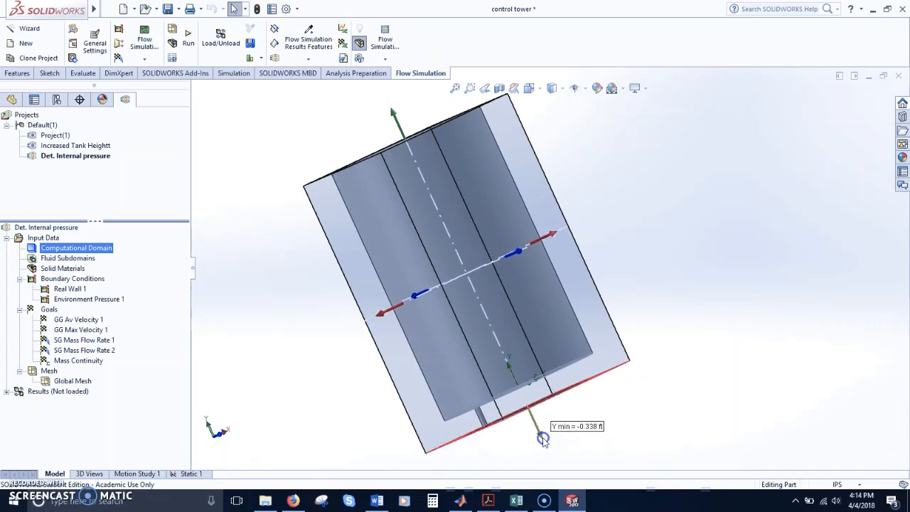
{"action": "left_click", "coordinate": [542, 436]}
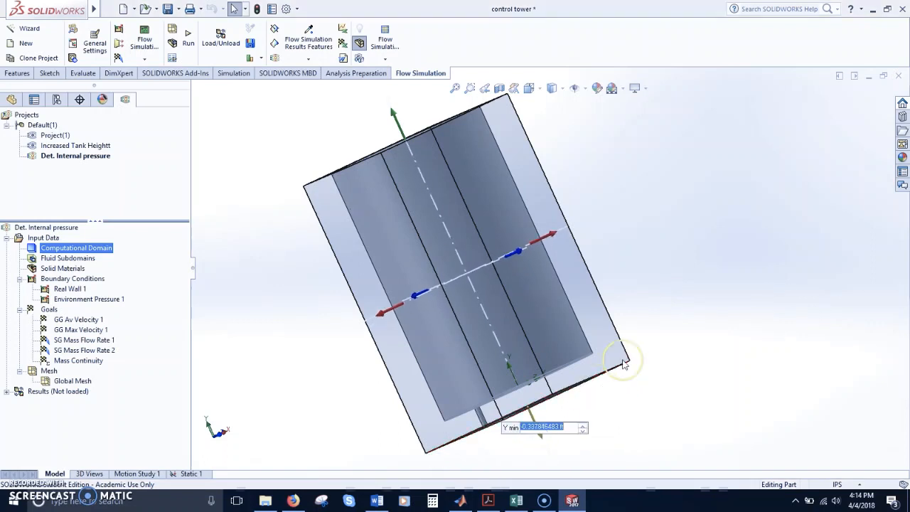
{"action": "left_click", "coordinate": [636, 274]}
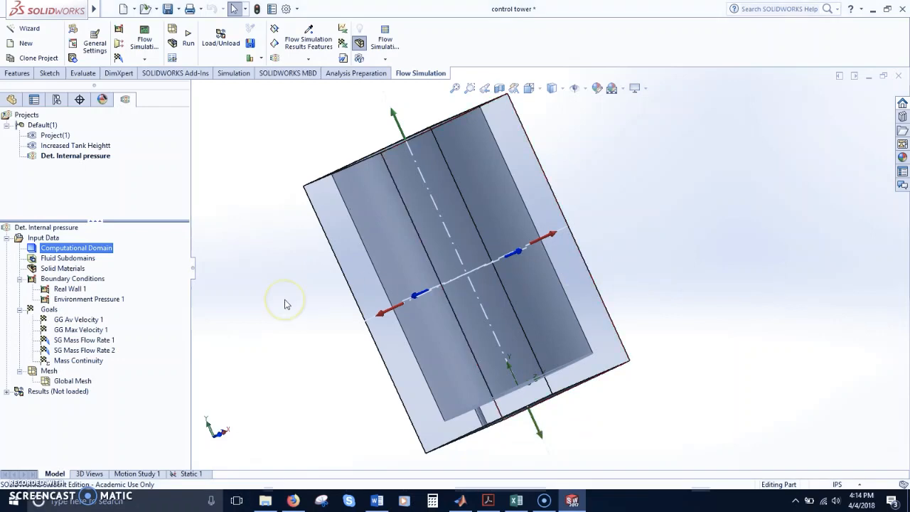
{"action": "middle_click_drag", "start_coordinate": [318, 289], "coordinate": [429, 300]}
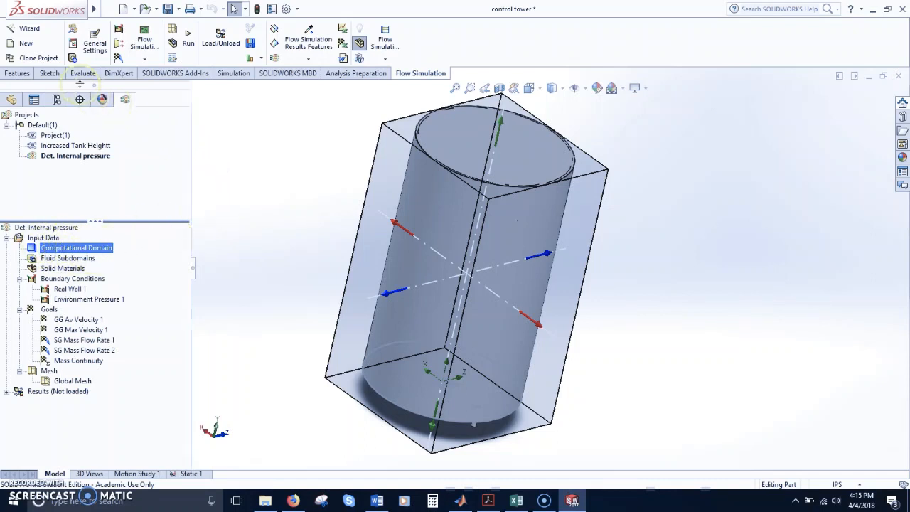
- Start a new flow project with the Wizard in the current configuration, using the FPS (ft-lb-s) unit system
{"action": "left_click", "coordinate": [40, 32]}
{"action": "left_click", "coordinate": [39, 31]}
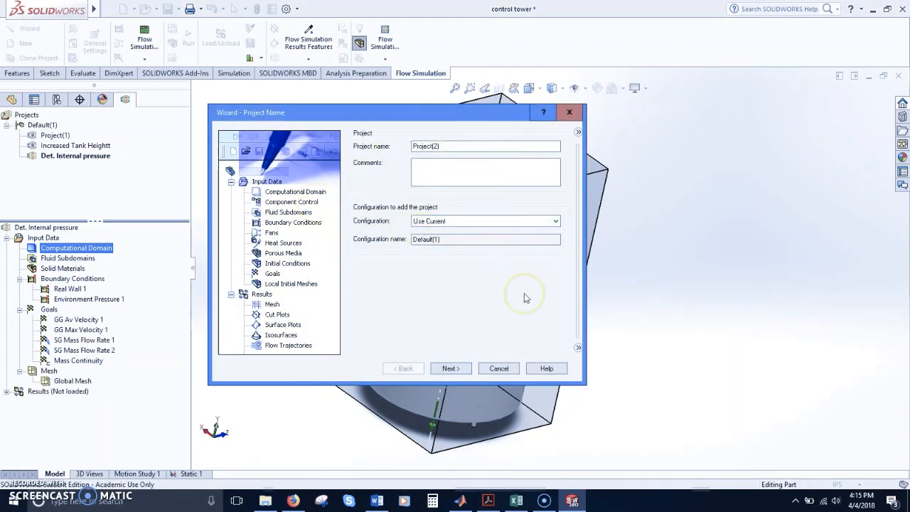
{"action": "left_click", "coordinate": [450, 369]}
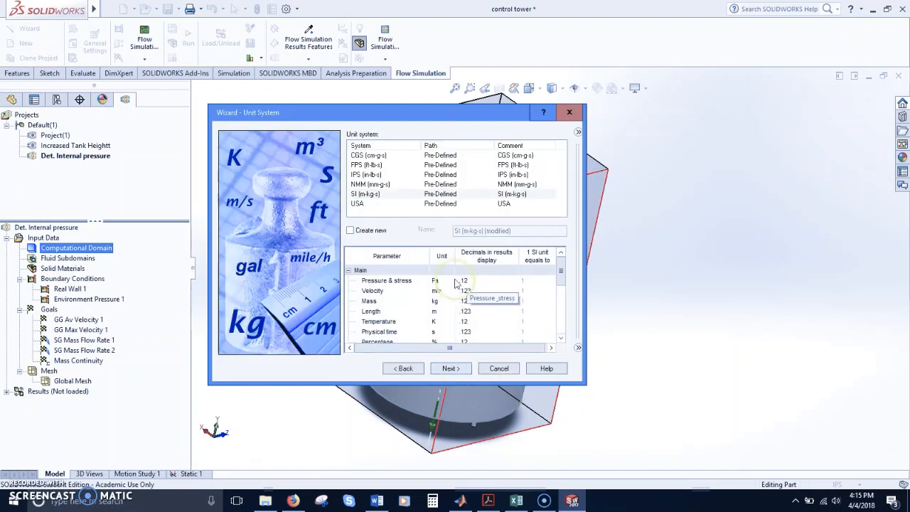
{"action": "left_click", "coordinate": [367, 165]}
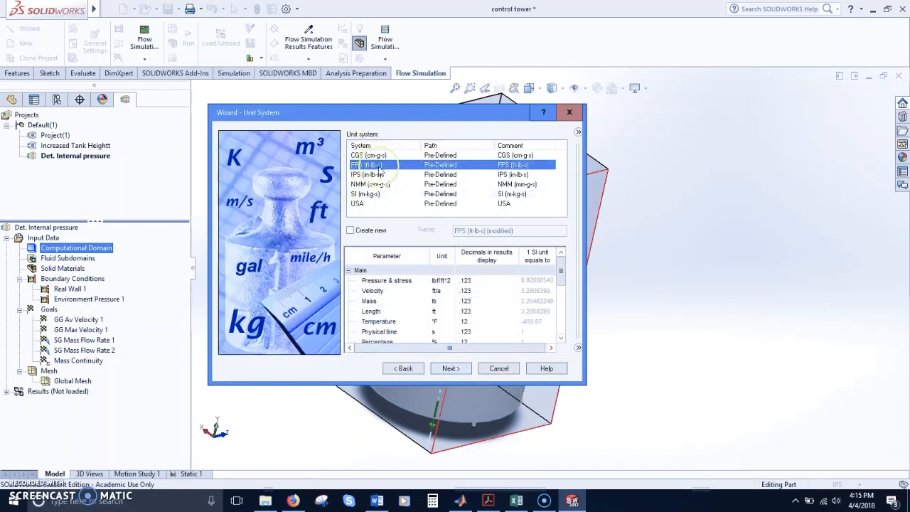
{"action": "left_click", "coordinate": [464, 367]}
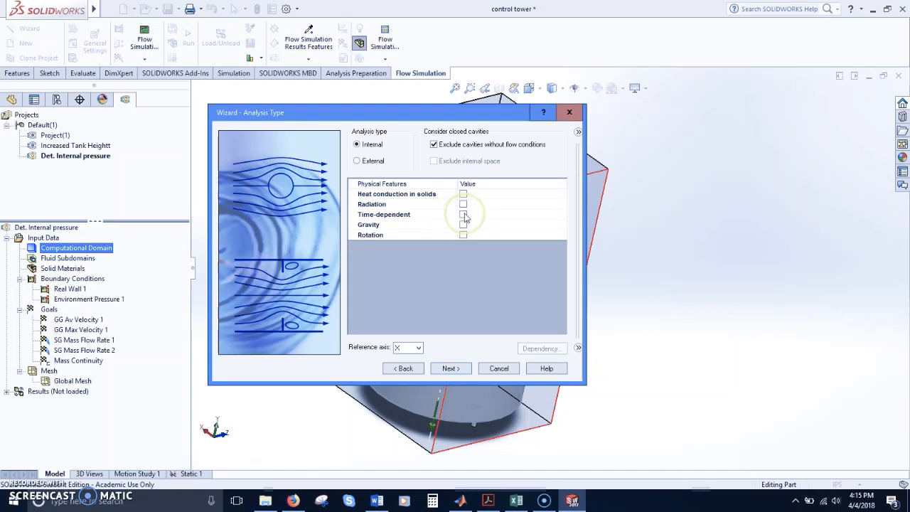
- For the internal analysis, enable time dependence, gravity and heat conduction in solids, keeping X as the reference axis
{"action": "left_click", "coordinate": [463, 215]}
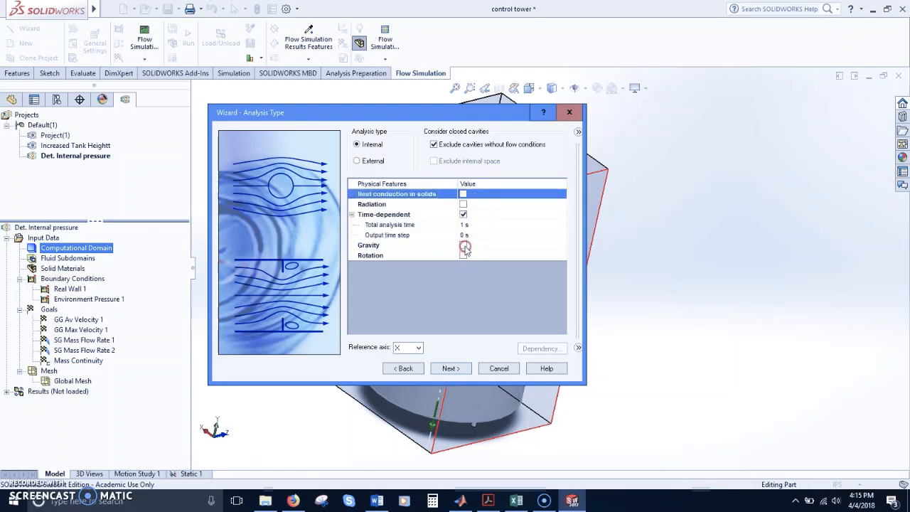
{"action": "left_click", "coordinate": [464, 246]}
{"action": "left_click", "coordinate": [464, 265]}
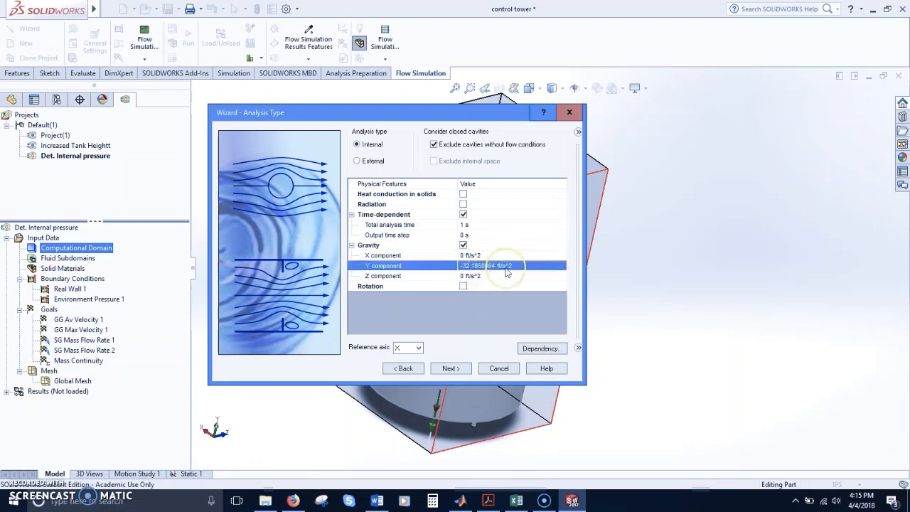
{"action": "left_click", "coordinate": [463, 194]}
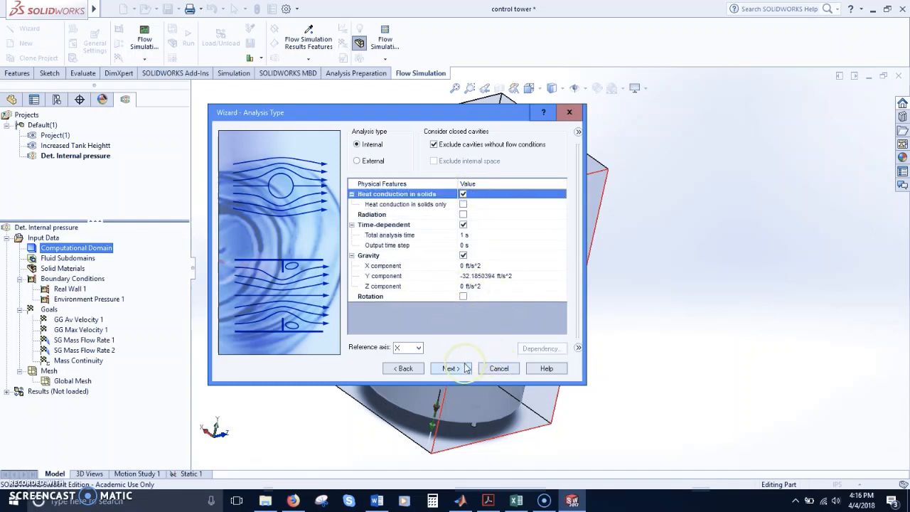
{"action": "left_click", "coordinate": [419, 347]}
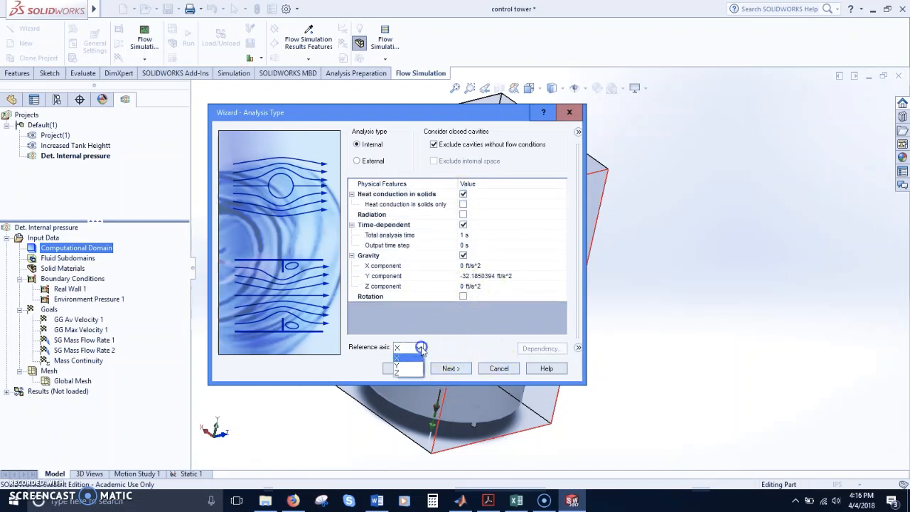
{"action": "left_click", "coordinate": [419, 348]}
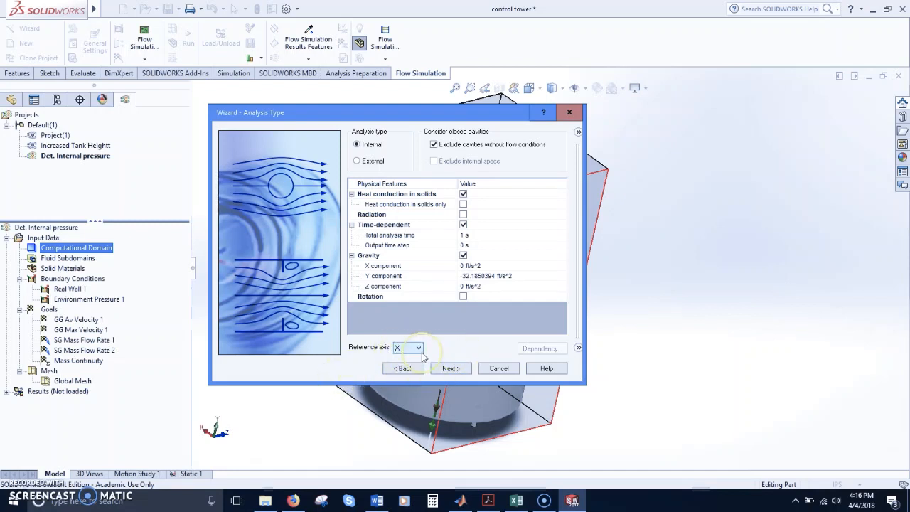
{"action": "left_click", "coordinate": [450, 368]}
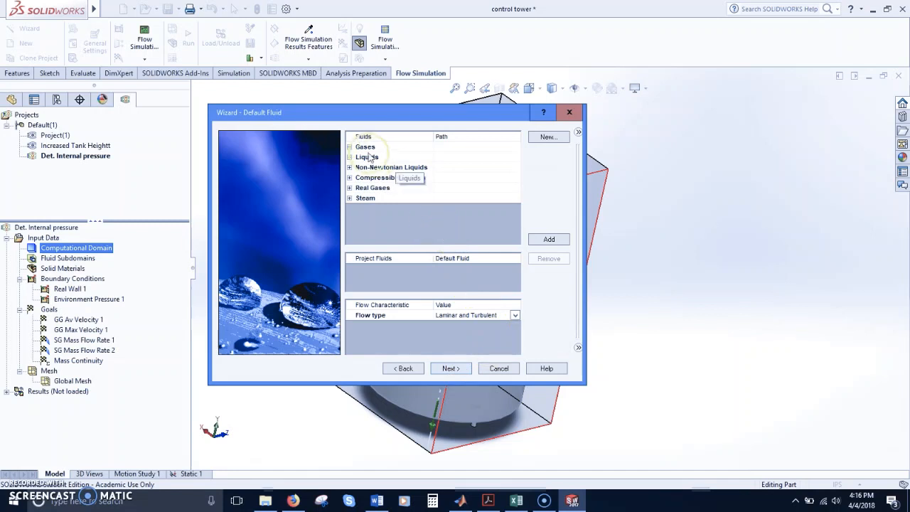
- Add Water from the pre-defined liquids as the project's default fluid
{"action": "left_click", "coordinate": [349, 157]}
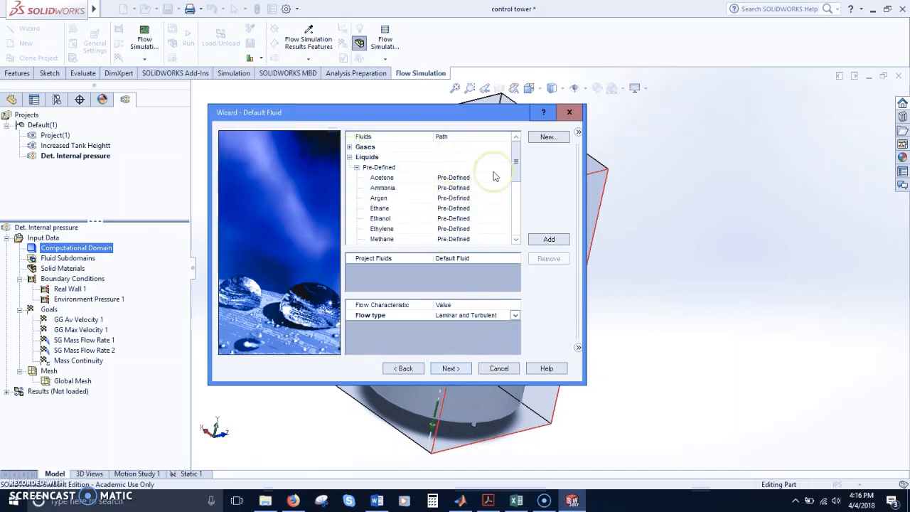
{"action": "left_click_drag", "start_coordinate": [514, 177], "coordinate": [516, 212]}
{"action": "left_click", "coordinate": [442, 240]}
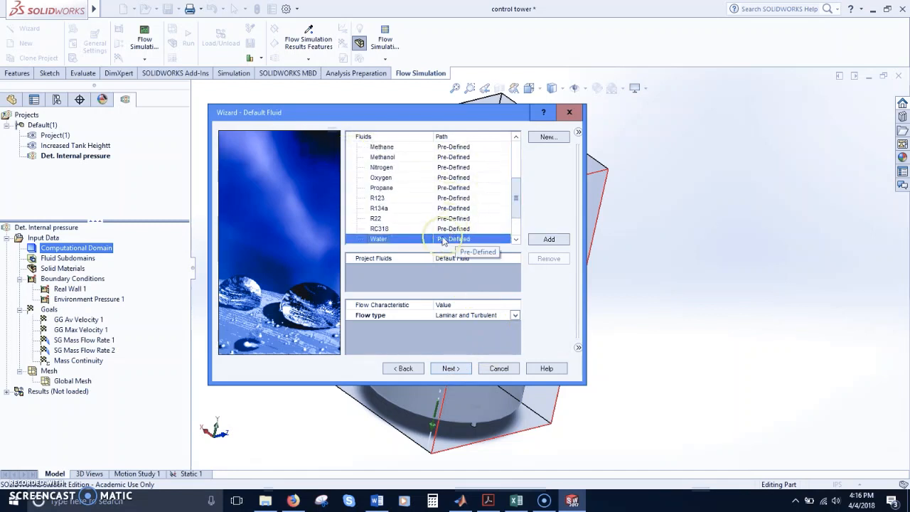
{"action": "left_click", "coordinate": [531, 240]}
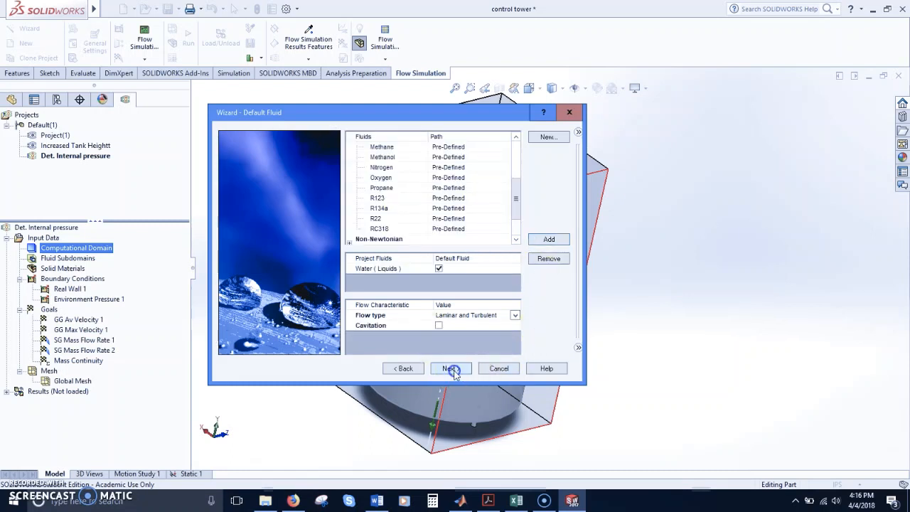
{"action": "left_click", "coordinate": [451, 369]}
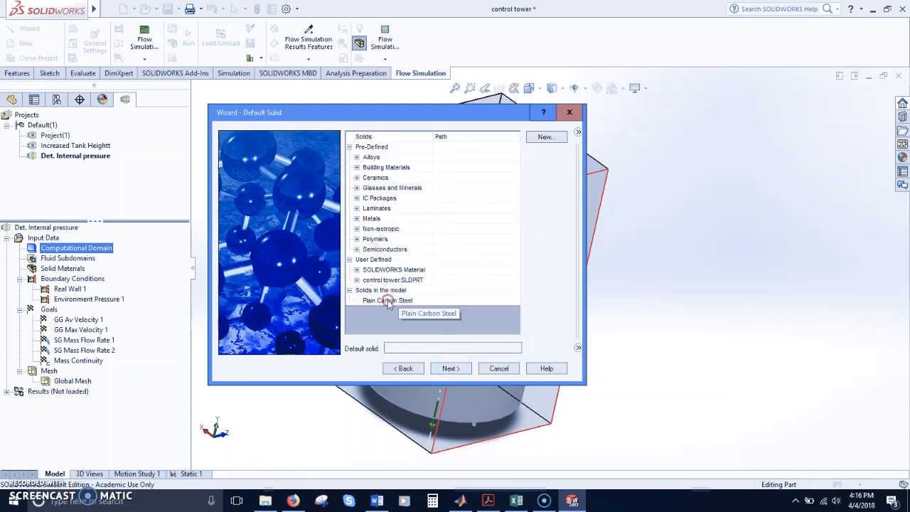
- Set Plain Carbon Steel as the default solid and keep the adiabatic outer wall condition
{"action": "left_click", "coordinate": [378, 300]}
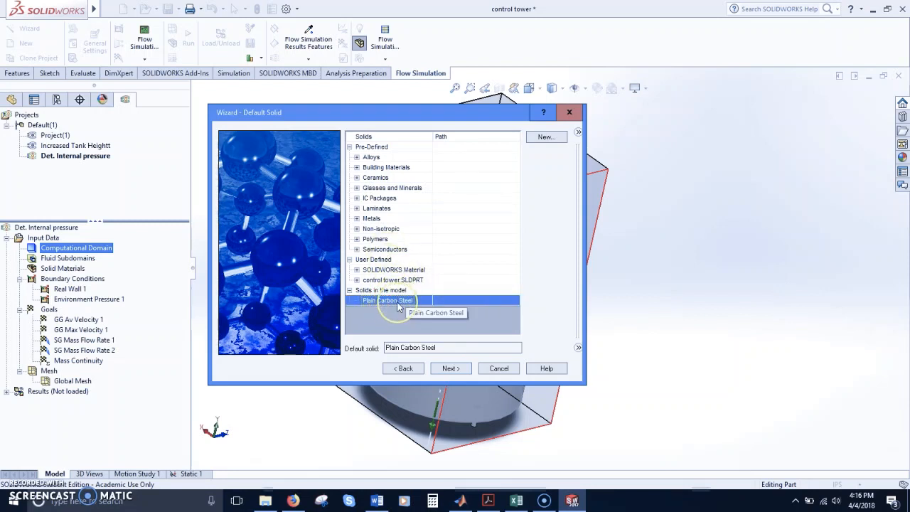
{"action": "left_click", "coordinate": [450, 368]}
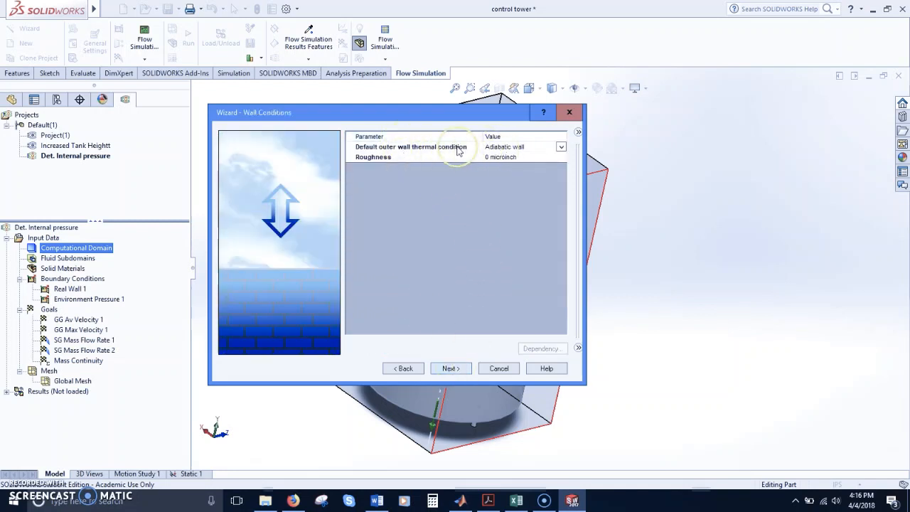
{"action": "left_click", "coordinate": [562, 148]}
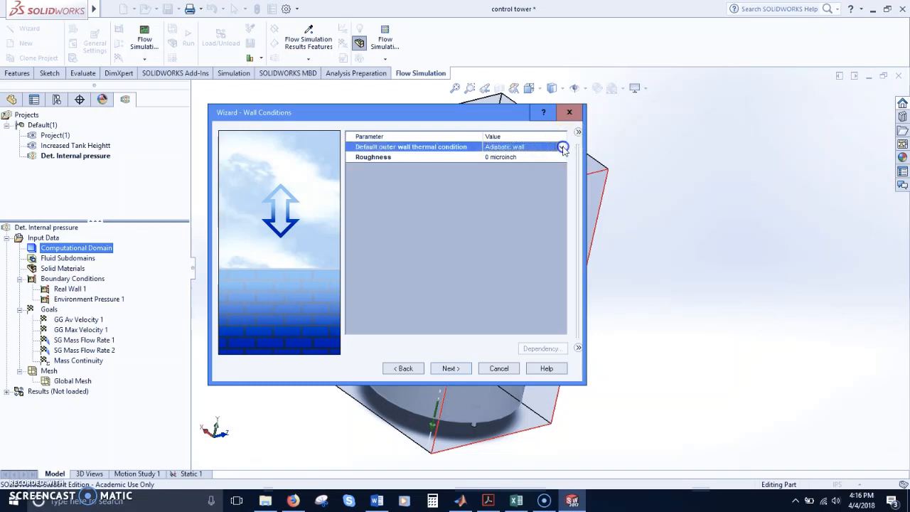
{"action": "left_click", "coordinate": [562, 147]}
{"action": "left_click", "coordinate": [563, 150]}
{"action": "left_click", "coordinate": [452, 336]}
{"action": "left_click", "coordinate": [460, 369]}
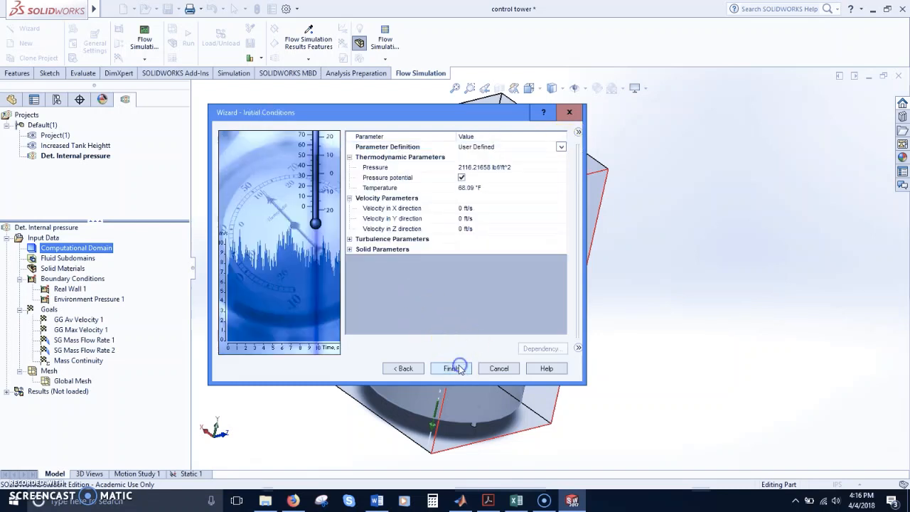
- Accept the default initial conditions and finish creating the flow project
{"action": "left_click", "coordinate": [464, 168]}
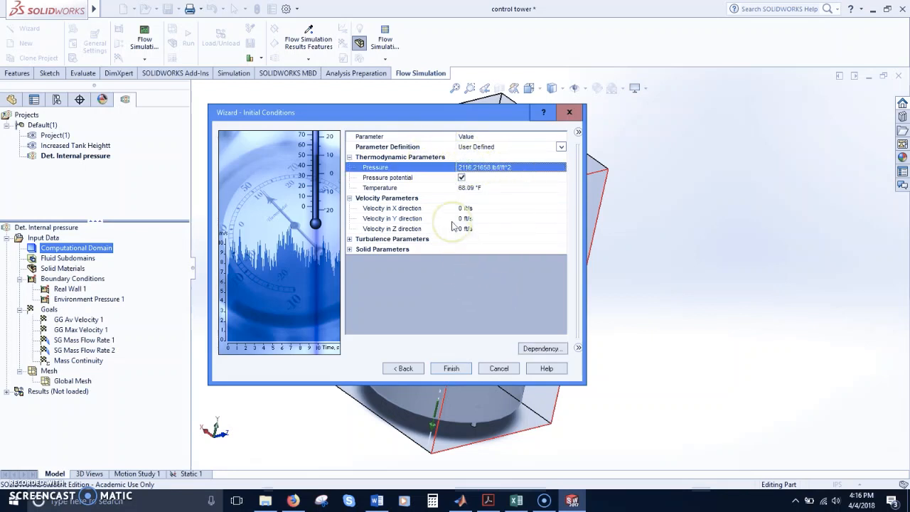
{"action": "left_click", "coordinate": [509, 344]}
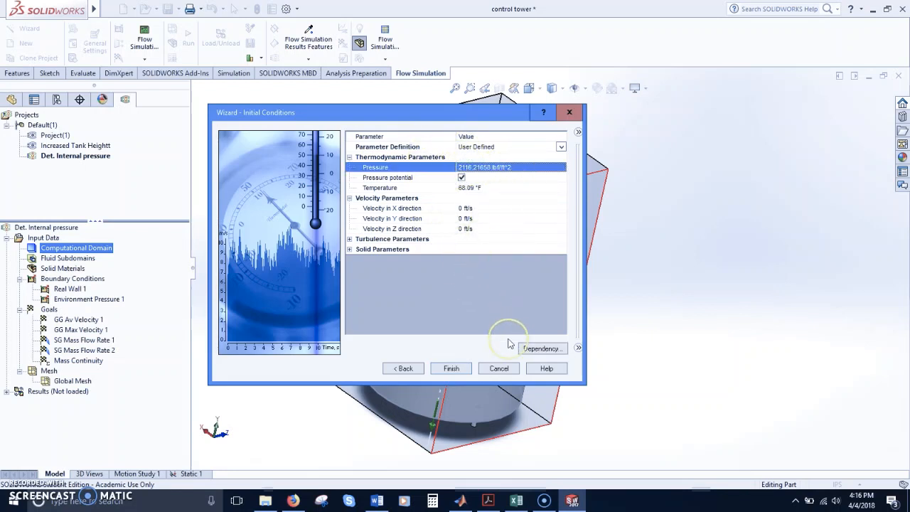
{"action": "left_click", "coordinate": [454, 369]}
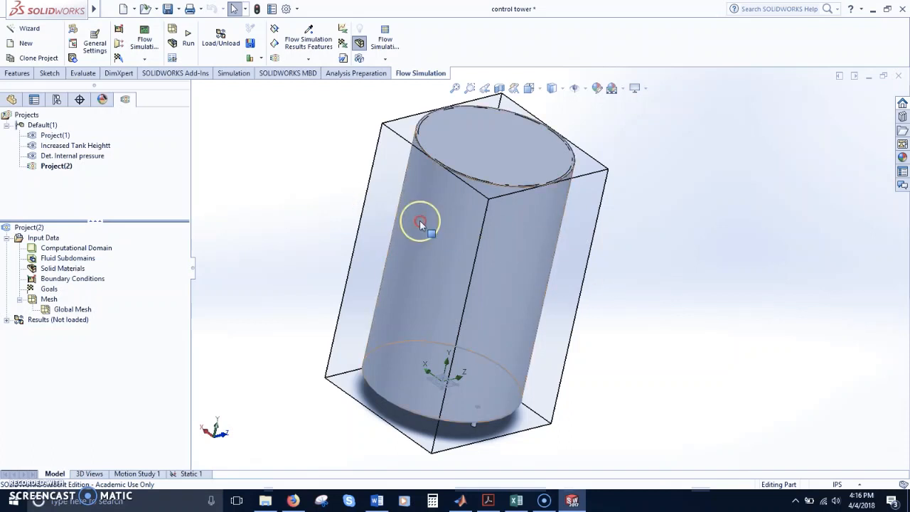
- Change the tank model's display style to Wireframe so that its interior can be seen
{"action": "left_click", "coordinate": [519, 258]}
{"action": "middle_click_drag", "start_coordinate": [611, 287], "coordinate": [539, 121]}
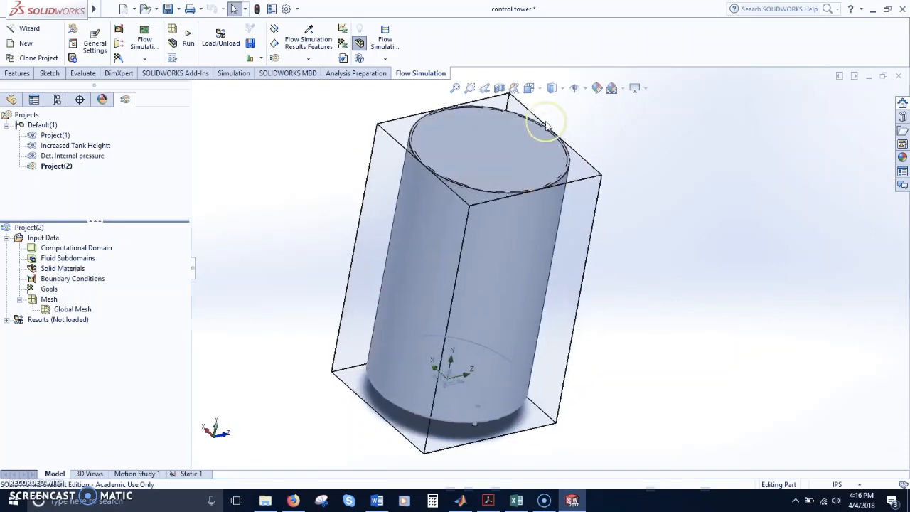
{"action": "left_click", "coordinate": [561, 88]}
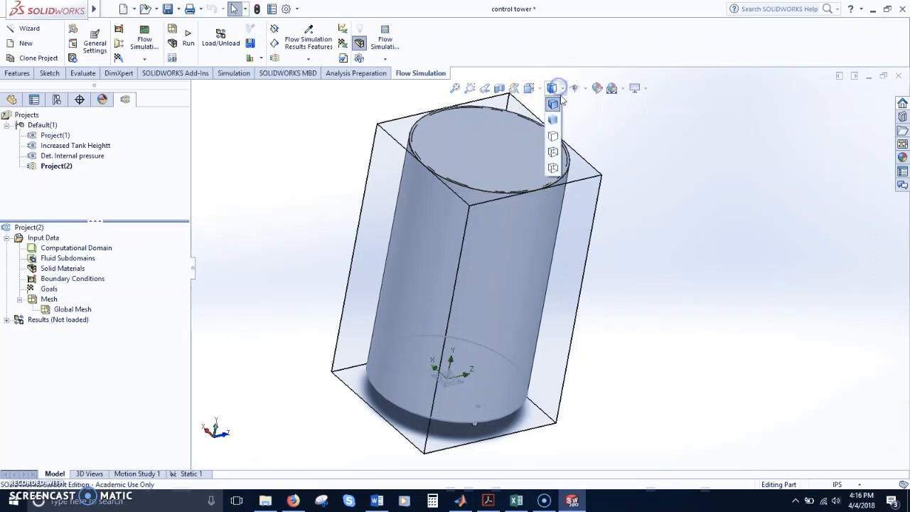
{"action": "left_click", "coordinate": [555, 168]}
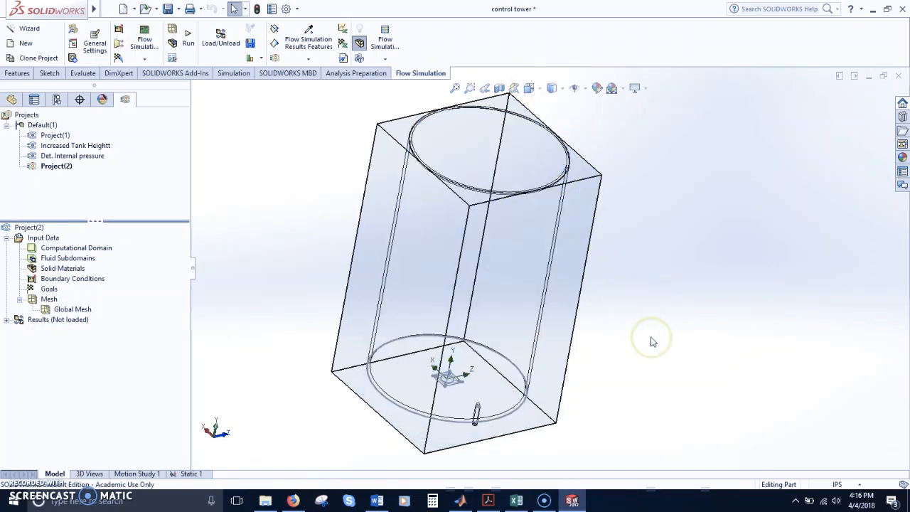
{"action": "scroll", "coordinate": [643, 331], "scroll_direction": "down", "scroll_amount": 2}
{"action": "scroll", "coordinate": [633, 260], "scroll_direction": "up", "scroll_amount": 2}
{"action": "scroll", "coordinate": [626, 228], "scroll_direction": "down", "scroll_amount": 1}
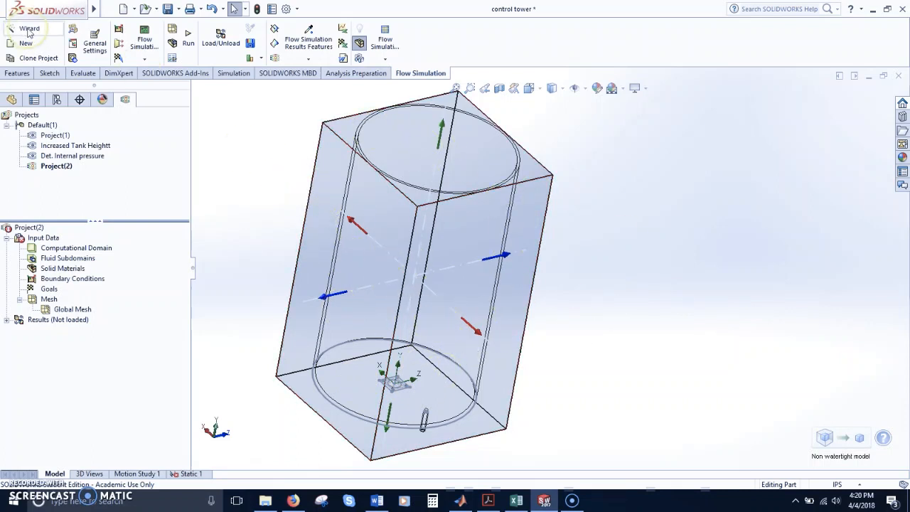
{"action": "scroll", "coordinate": [283, 215], "scroll_direction": "up", "scroll_amount": 1}
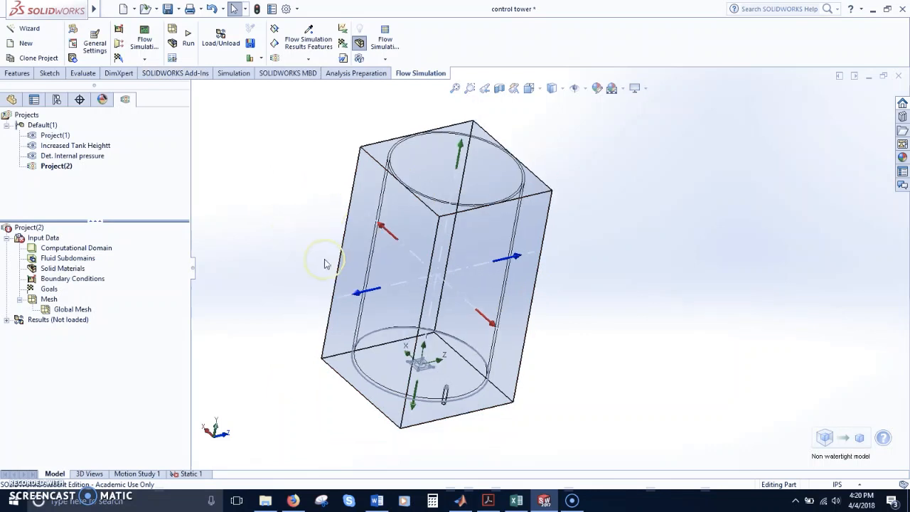
- Change the tank model's display style to Shaded With Edges
{"action": "scroll", "coordinate": [325, 265], "scroll_direction": "down", "scroll_amount": 1}
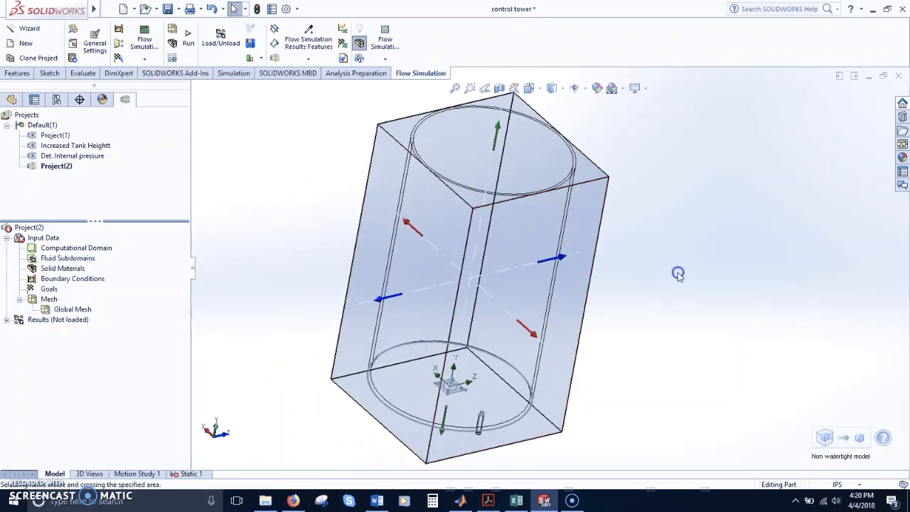
{"action": "left_click", "coordinate": [552, 88]}
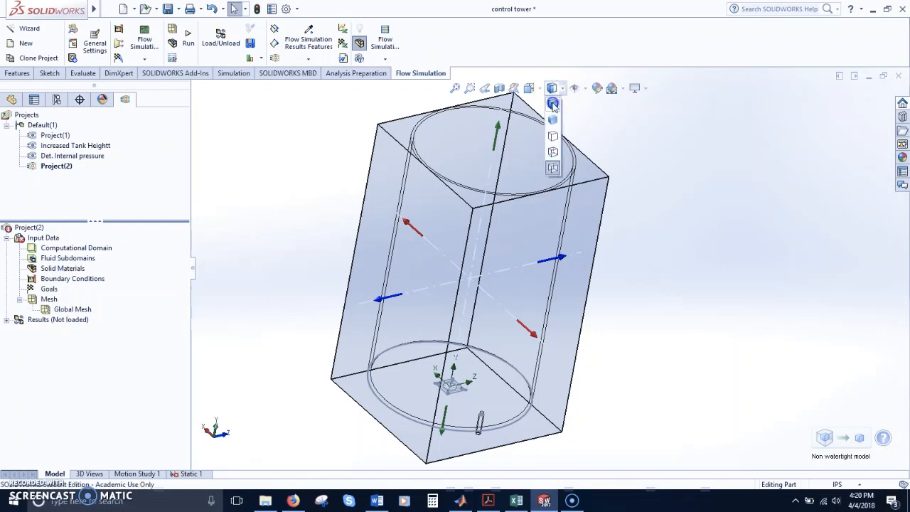
{"action": "left_click", "coordinate": [551, 103]}
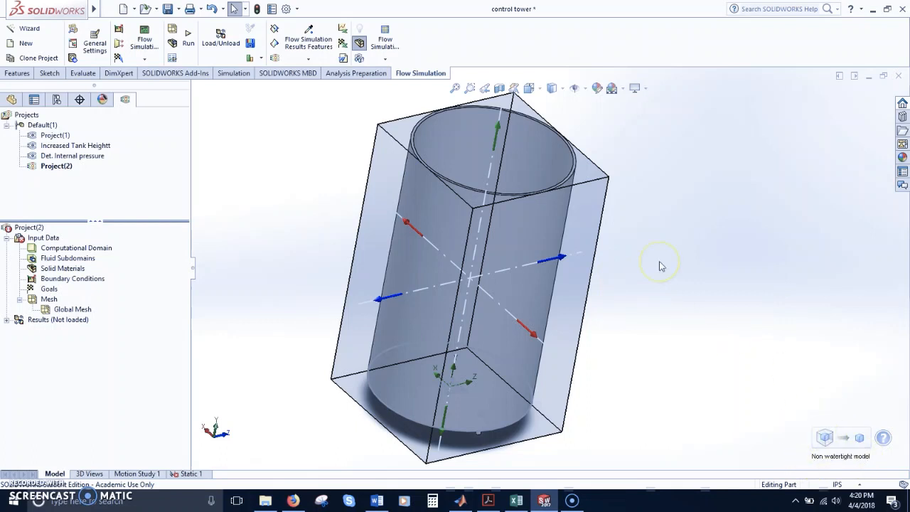
- Examine the tank's open top and the open end of the small pipe beneath its base
{"action": "scroll", "coordinate": [432, 132], "scroll_direction": "down", "scroll_amount": 3}
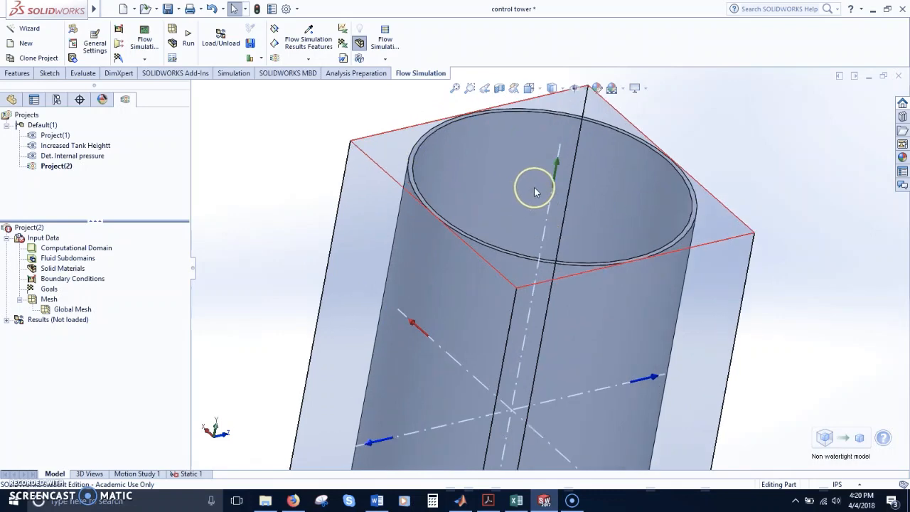
{"action": "scroll", "coordinate": [540, 191], "scroll_direction": "down", "scroll_amount": 2}
{"action": "middle_click_drag", "start_coordinate": [488, 268], "coordinate": [488, 417]}
{"action": "scroll", "coordinate": [495, 431], "scroll_direction": "up", "scroll_amount": 3}
{"action": "middle_click_drag", "start_coordinate": [555, 396], "coordinate": [574, 415]}
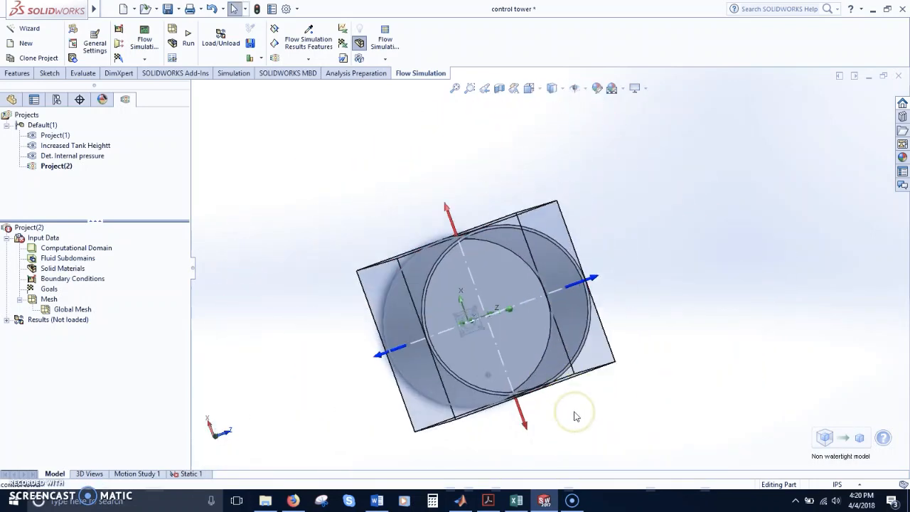
{"action": "middle_click_drag", "start_coordinate": [566, 382], "coordinate": [574, 266]}
{"action": "middle_click_drag", "start_coordinate": [582, 392], "coordinate": [586, 191]}
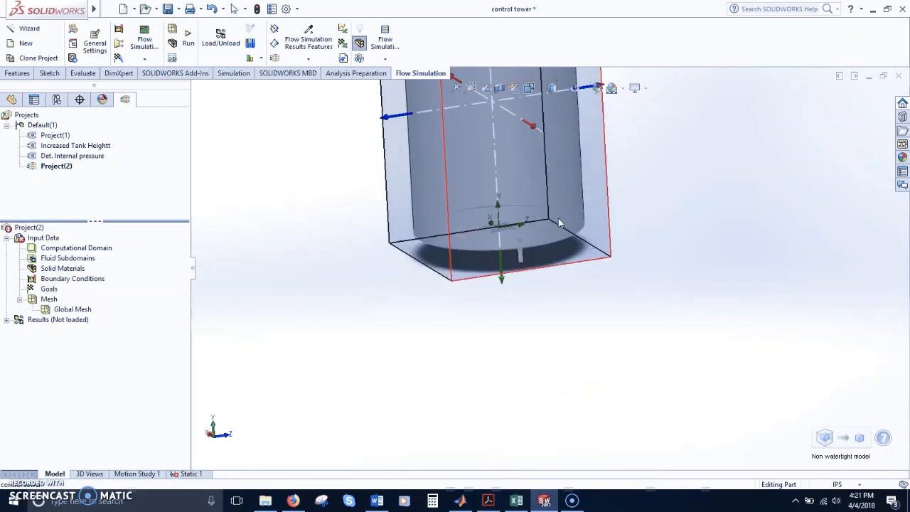
{"action": "scroll", "coordinate": [552, 223], "scroll_direction": "down", "scroll_amount": 6}
{"action": "mouse_move", "coordinate": [489, 340]}
{"action": "middle_mouse_down"}
{"action": "mouse_move", "coordinate": [490, 55]}
{"action": "mouse_move", "coordinate": [494, 99]}
{"action": "middle_mouse_up"}
{"action": "scroll", "coordinate": [467, 333], "scroll_direction": "down", "scroll_amount": 5}
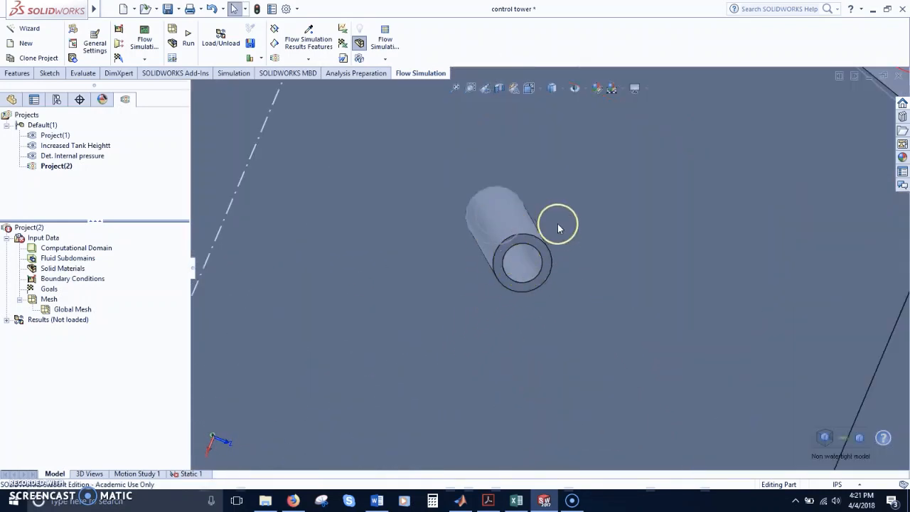
{"action": "scroll", "coordinate": [558, 226], "scroll_direction": "up", "scroll_amount": 6}
{"action": "middle_click_drag", "start_coordinate": [574, 166], "coordinate": [455, 309], "text": "ctrl"}
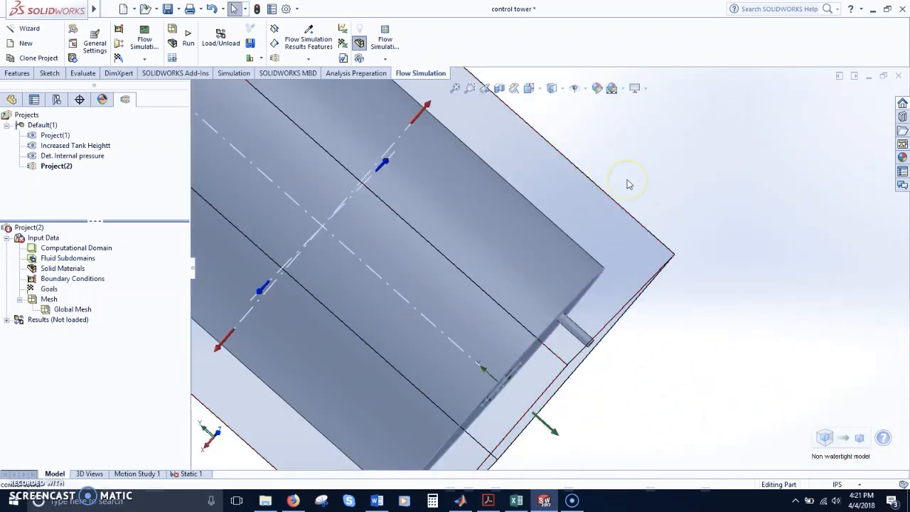
{"action": "mouse_move", "coordinate": [731, 228]}
{"action": "right_mouse_down"}
{"action": "mouse_move", "coordinate": [697, 232]}
{"action": "mouse_move", "coordinate": [718, 240]}
{"action": "right_mouse_up"}
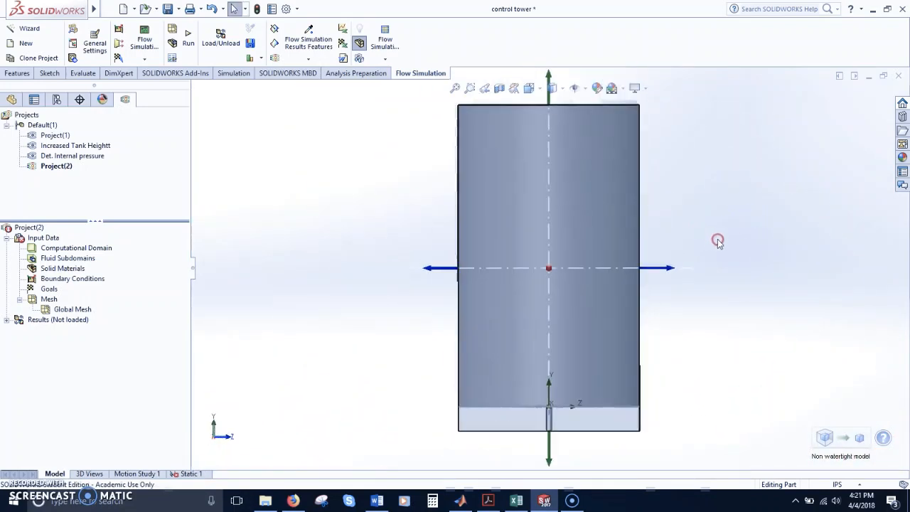
{"action": "middle_click_drag", "start_coordinate": [670, 193], "coordinate": [717, 209]}
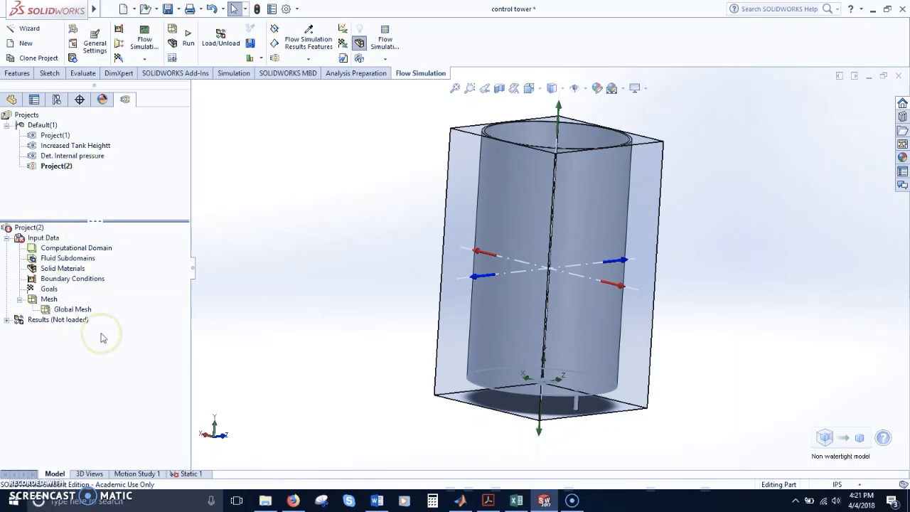
- Close the tank's open top with a lid on its rim face, resetting the computational domain and mesh settings
{"action": "left_click", "coordinate": [846, 440]}
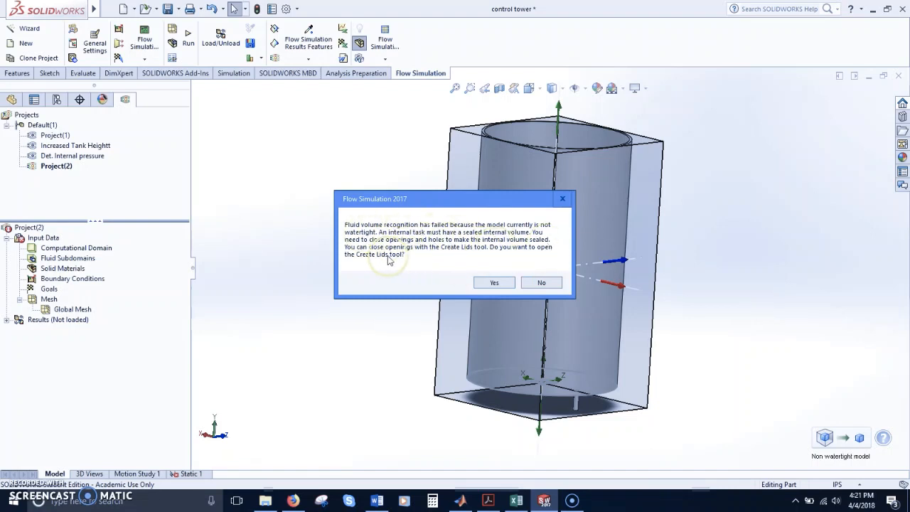
{"action": "left_click", "coordinate": [496, 283]}
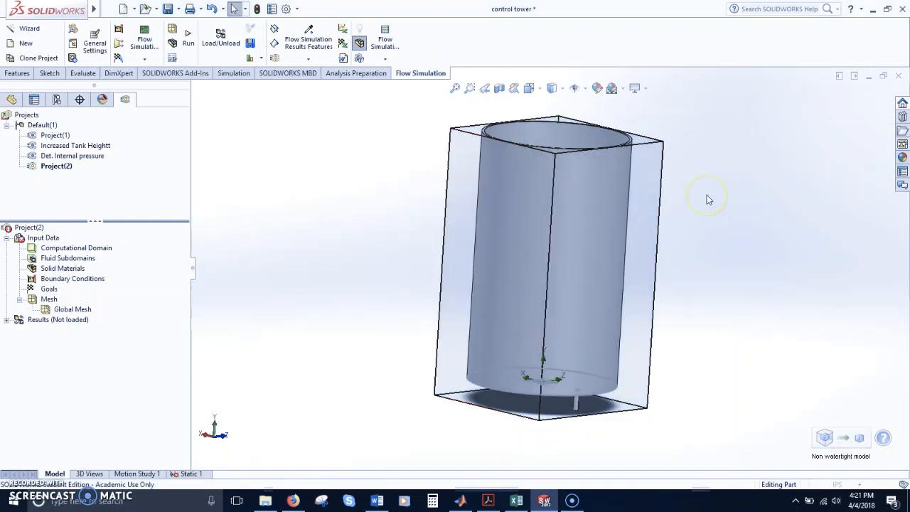
{"action": "scroll", "coordinate": [708, 87], "scroll_direction": "down", "scroll_amount": 5}
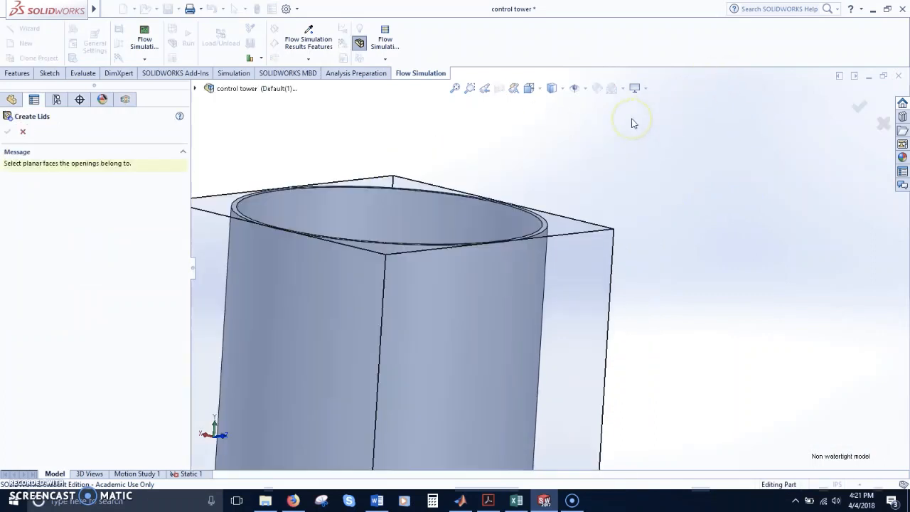
{"action": "middle_click_drag", "start_coordinate": [381, 182], "coordinate": [365, 305]}
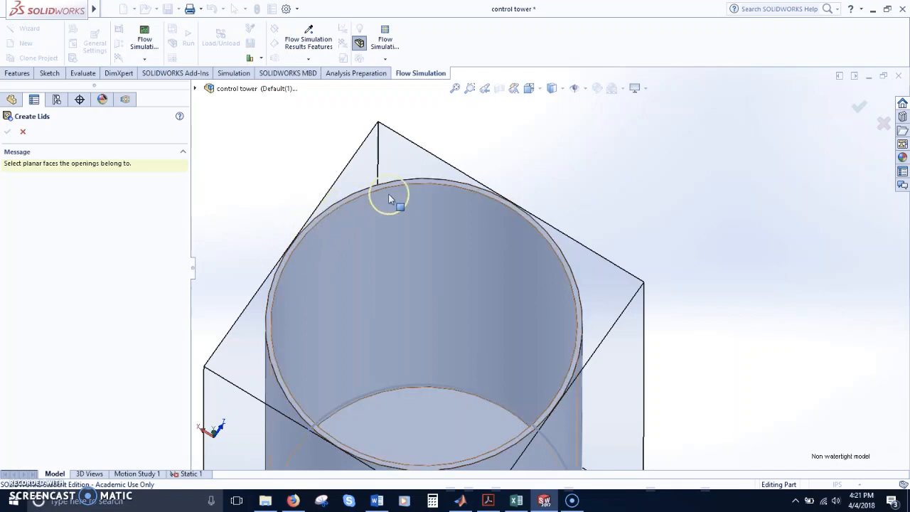
{"action": "left_click", "coordinate": [332, 210]}
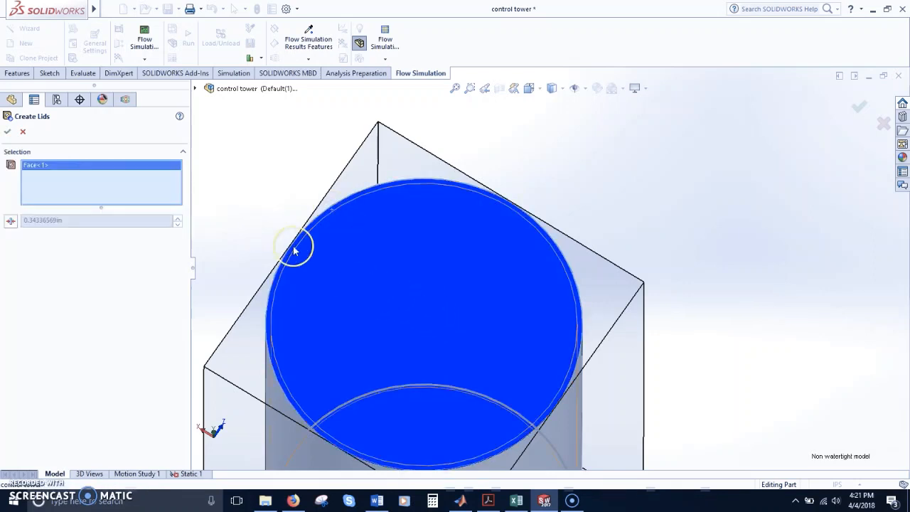
{"action": "middle_click_drag", "start_coordinate": [475, 359], "coordinate": [491, 302]}
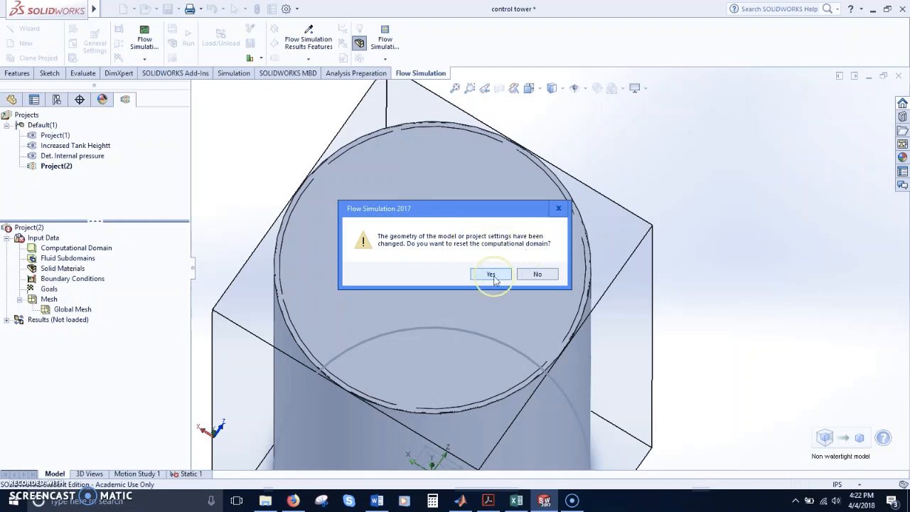
{"action": "left_click", "coordinate": [492, 276]}
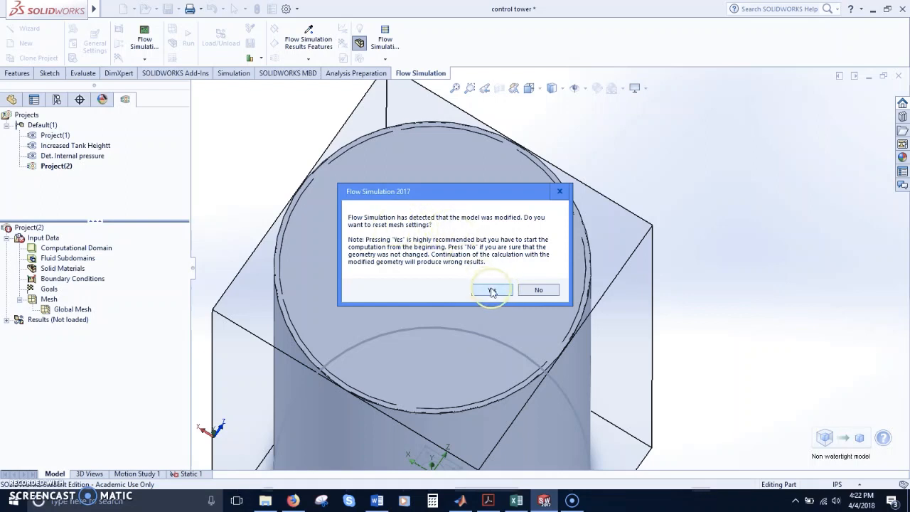
{"action": "left_click", "coordinate": [491, 289]}
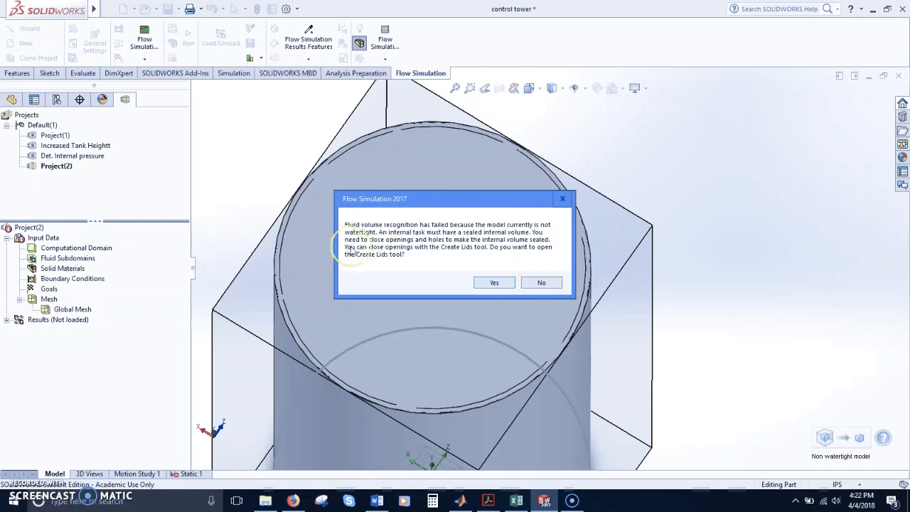
- Close the lower end of the small outlet pipe with a lid, resetting the computational domain and mesh settings
{"action": "left_click", "coordinate": [494, 283]}
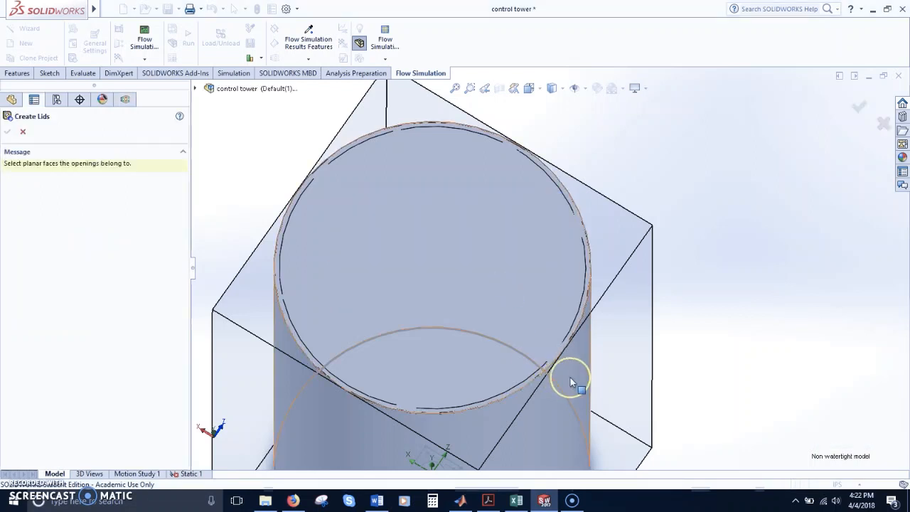
{"action": "middle_click_drag", "start_coordinate": [622, 381], "coordinate": [625, 54], "text": "ctrl"}
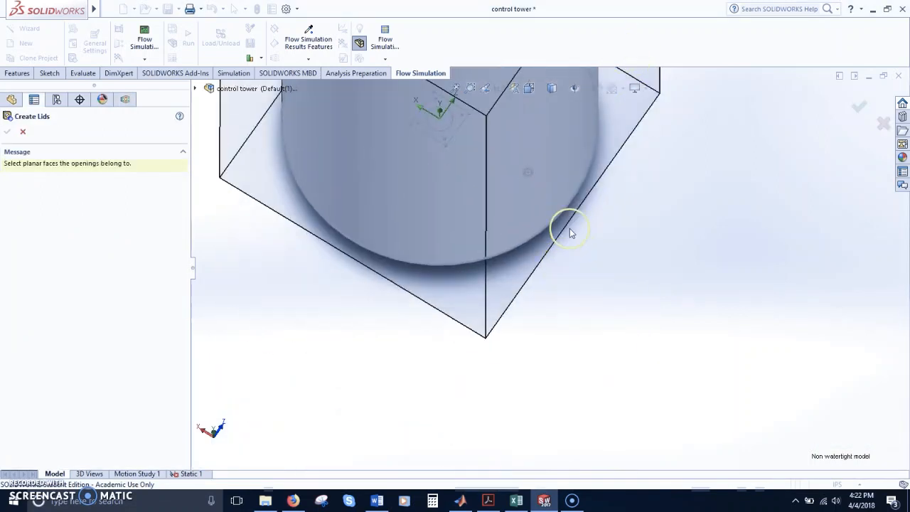
{"action": "middle_click_drag", "start_coordinate": [570, 228], "coordinate": [554, 32]}
{"action": "scroll", "coordinate": [577, 279], "scroll_direction": "down", "scroll_amount": 4}
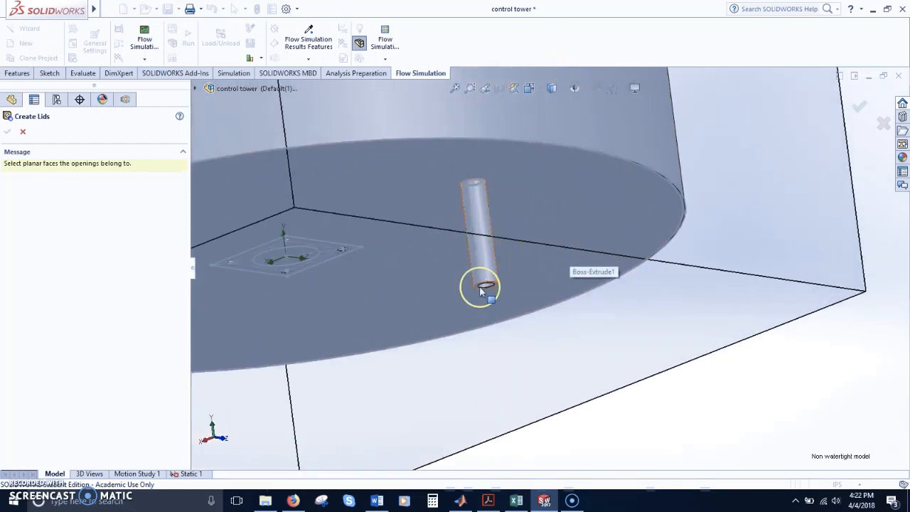
{"action": "middle_click_drag", "start_coordinate": [482, 290], "coordinate": [493, 256]}
{"action": "middle_click_drag", "start_coordinate": [478, 182], "coordinate": [460, 291], "text": "ctrl"}
{"action": "scroll", "coordinate": [470, 195], "scroll_direction": "down", "scroll_amount": 4}
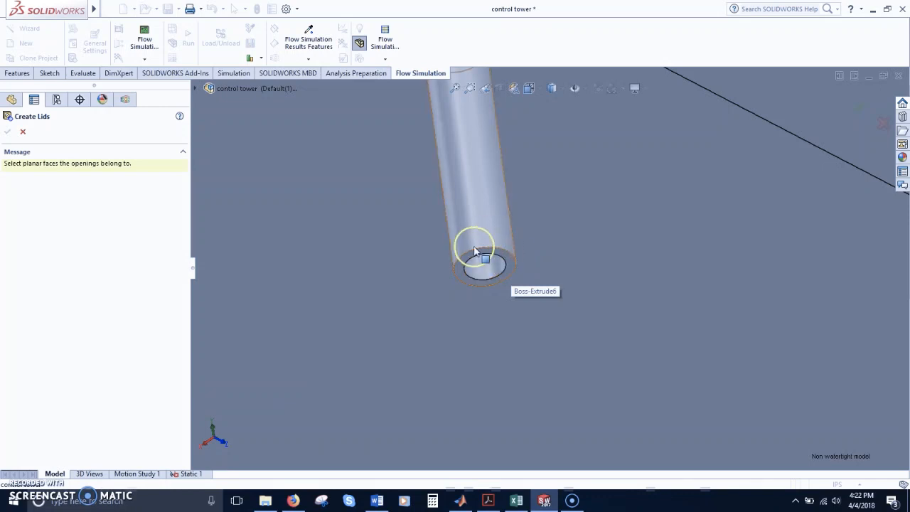
{"action": "left_click", "coordinate": [515, 268]}
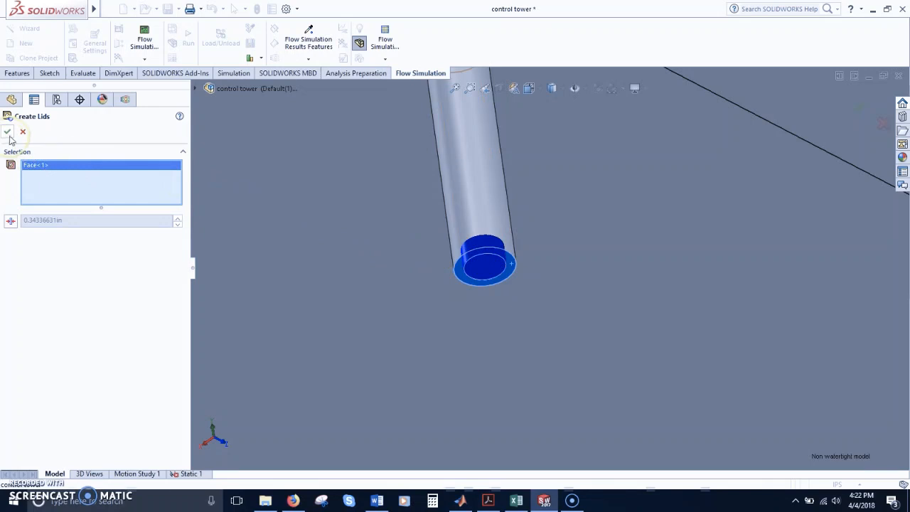
{"action": "scroll", "coordinate": [498, 227], "scroll_direction": "up", "scroll_amount": 5}
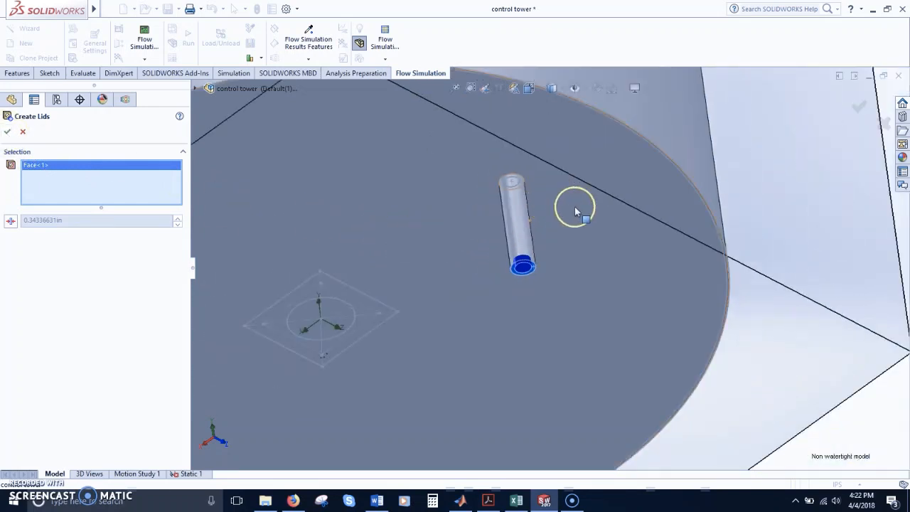
{"action": "middle_click_drag", "start_coordinate": [585, 221], "coordinate": [514, 352]}
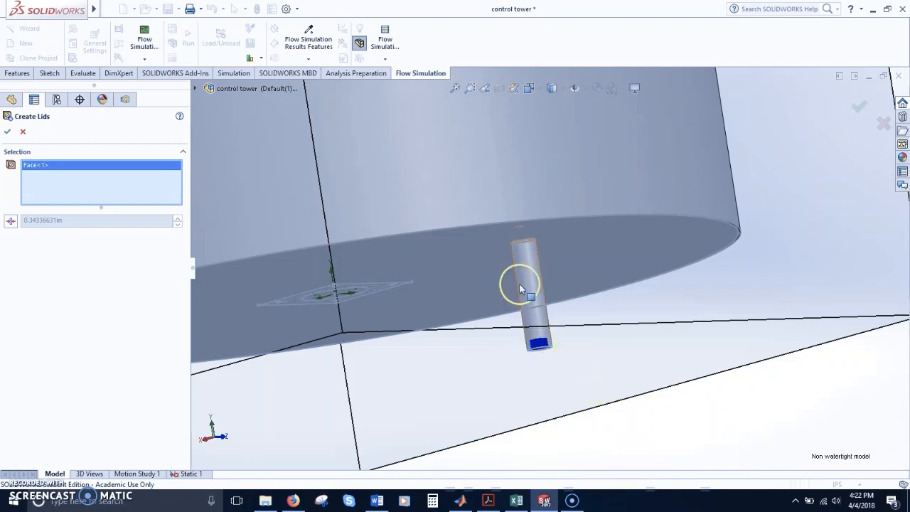
{"action": "left_click", "coordinate": [7, 132]}
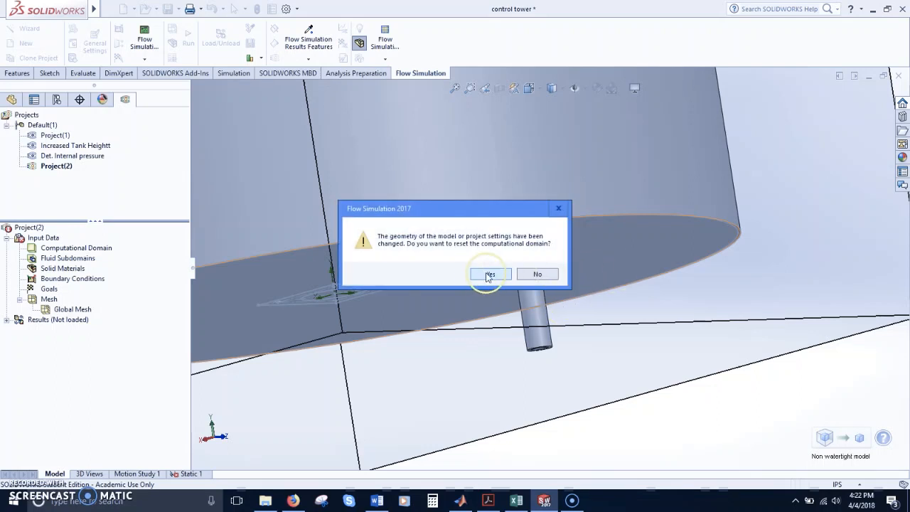
{"action": "left_click", "coordinate": [489, 276]}
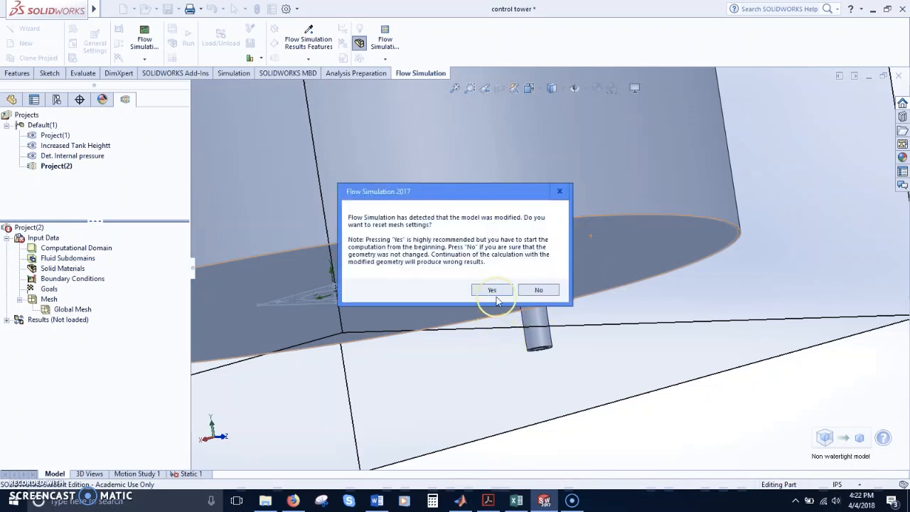
{"action": "left_click", "coordinate": [490, 288]}
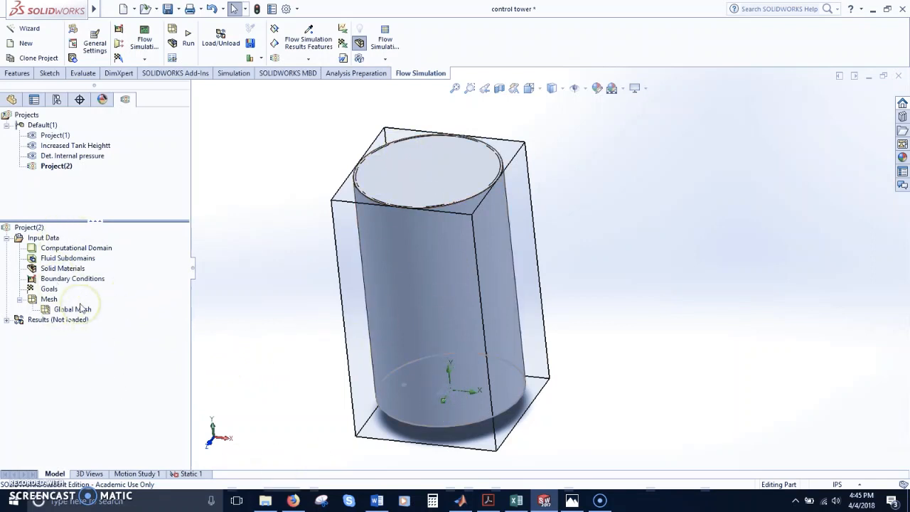
- Start a boundary condition and select the inner face of the lid closing the lower end of the small outlet pipe
{"action": "scroll", "coordinate": [348, 360], "scroll_direction": "down", "scroll_amount": 1}
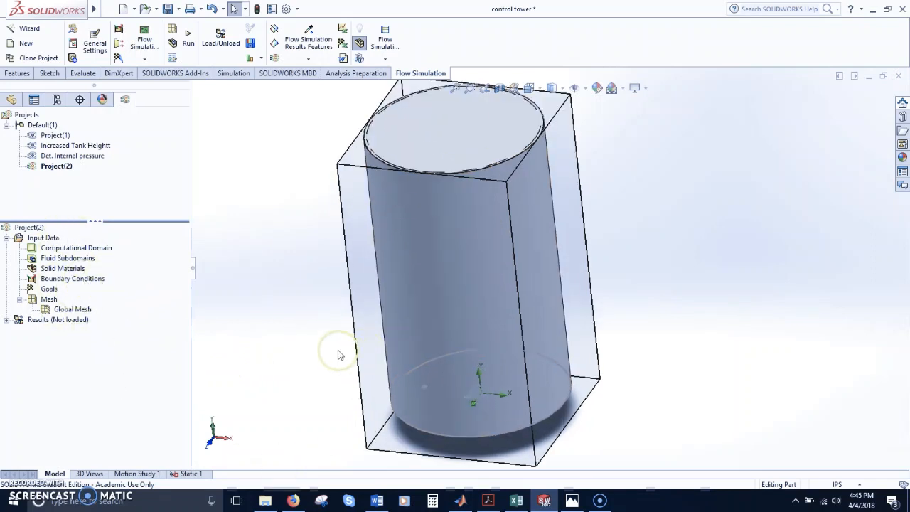
{"action": "scroll", "coordinate": [339, 353], "scroll_direction": "up", "scroll_amount": 1}
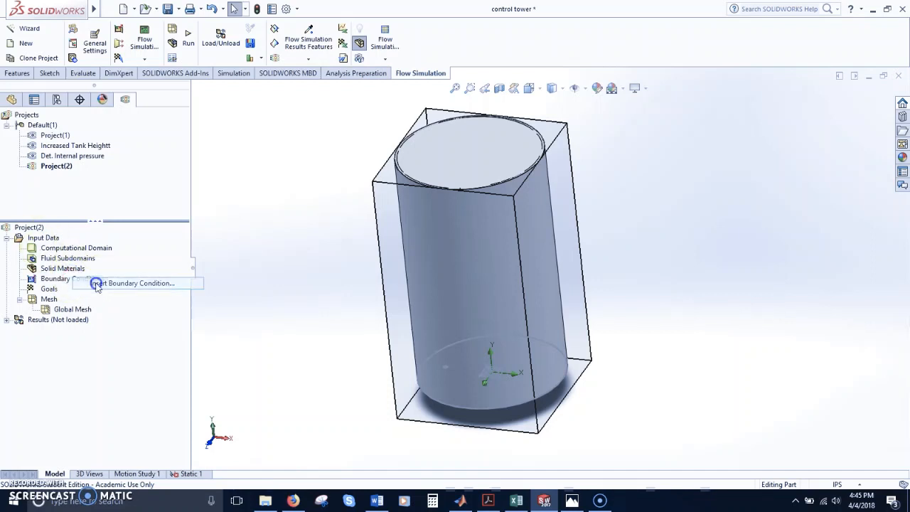
{"action": "left_click", "coordinate": [91, 283]}
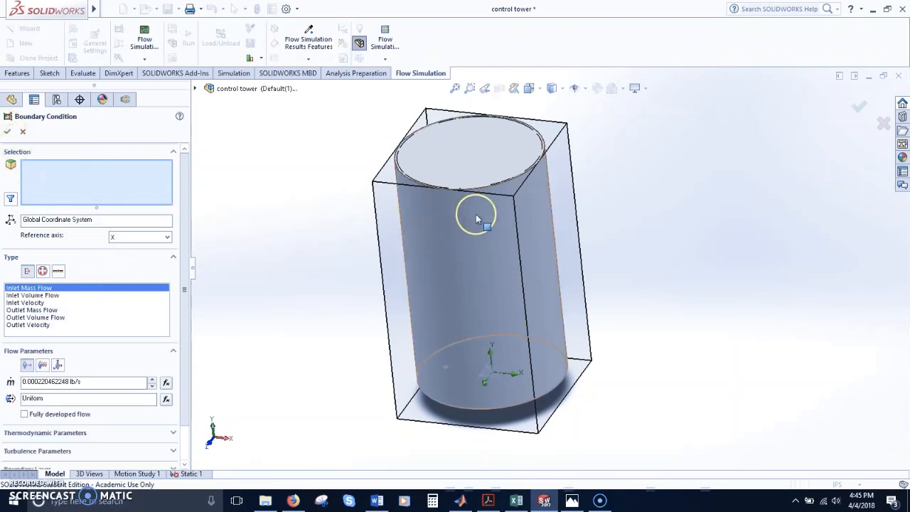
{"action": "scroll", "coordinate": [568, 147], "scroll_direction": "down", "scroll_amount": 1}
{"action": "scroll", "coordinate": [635, 438], "scroll_direction": "up", "scroll_amount": 2}
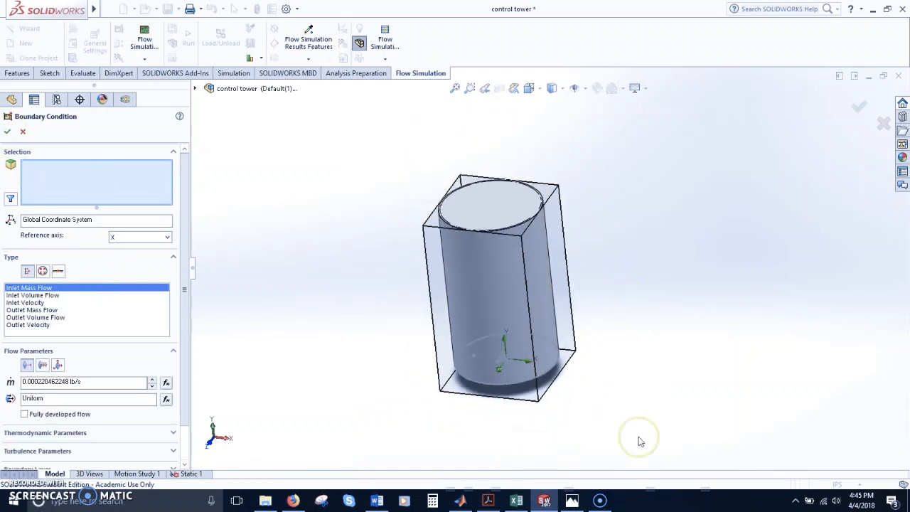
{"action": "scroll", "coordinate": [524, 396], "scroll_direction": "down", "scroll_amount": 1}
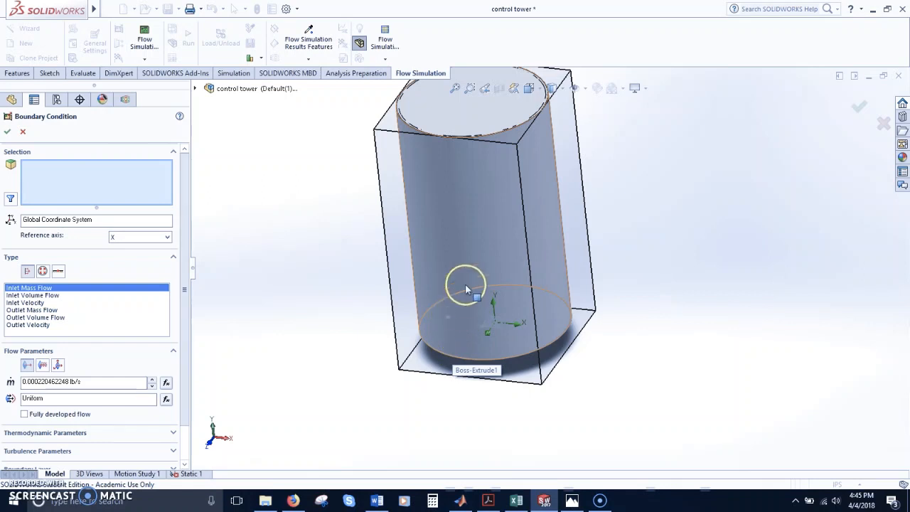
{"action": "scroll", "coordinate": [471, 239], "scroll_direction": "down", "scroll_amount": 2}
{"action": "scroll", "coordinate": [479, 237], "scroll_direction": "up", "scroll_amount": 2}
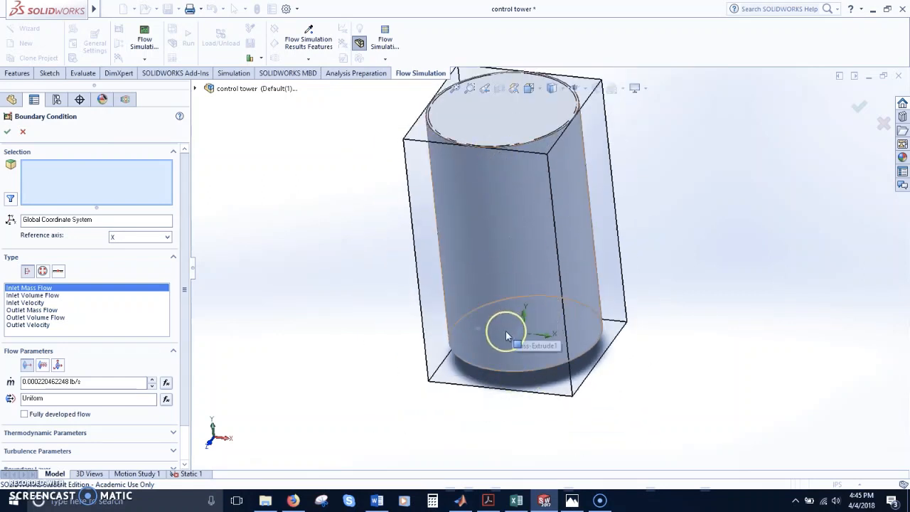
{"action": "scroll", "coordinate": [506, 332], "scroll_direction": "down", "scroll_amount": 5}
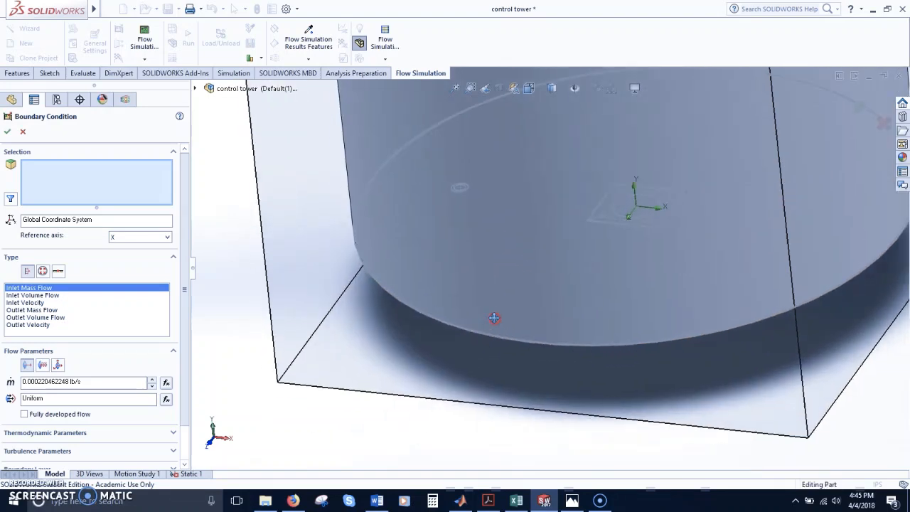
{"action": "middle_click_drag", "start_coordinate": [494, 318], "coordinate": [497, 303], "text": "ctrl"}
{"action": "middle_click_drag", "start_coordinate": [502, 266], "coordinate": [504, 167]}
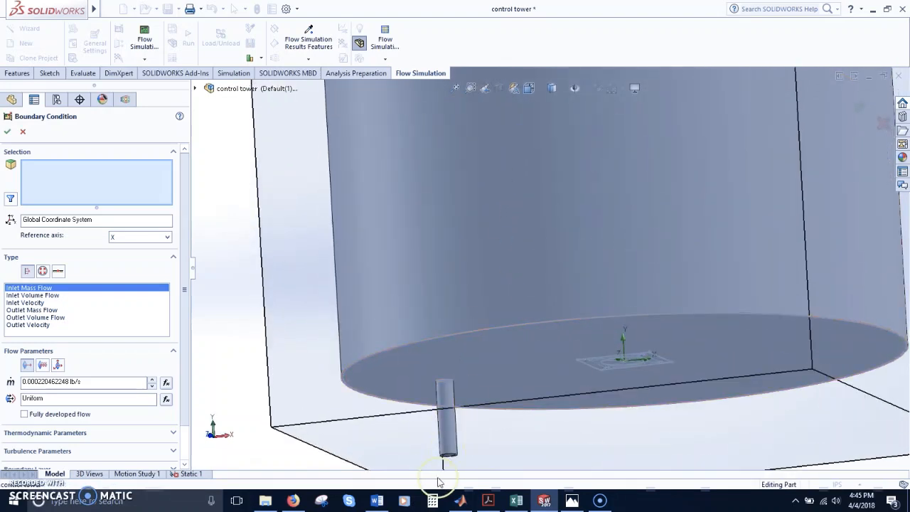
{"action": "scroll", "coordinate": [441, 452], "scroll_direction": "down", "scroll_amount": 4}
{"action": "middle_click_drag", "start_coordinate": [469, 436], "coordinate": [465, 341]}
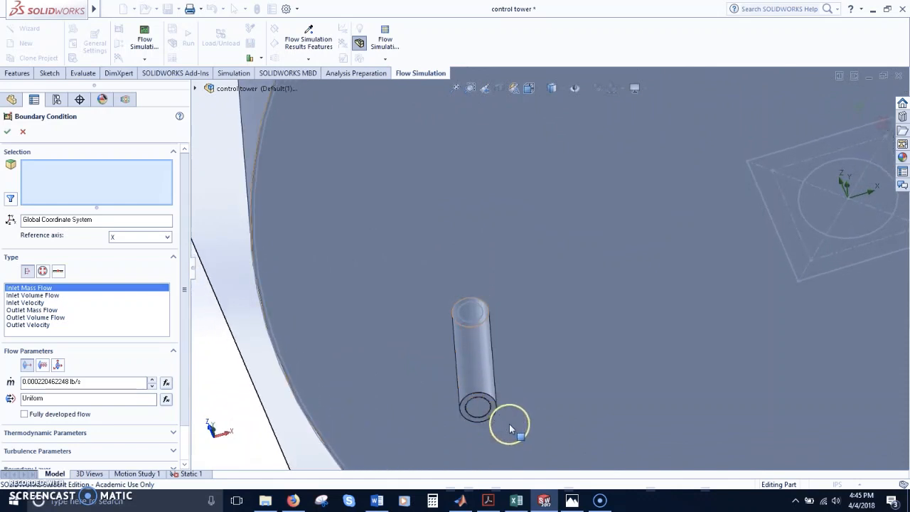
{"action": "scroll", "coordinate": [506, 424], "scroll_direction": "down", "scroll_amount": 3}
{"action": "scroll", "coordinate": [497, 424], "scroll_direction": "up", "scroll_amount": 2}
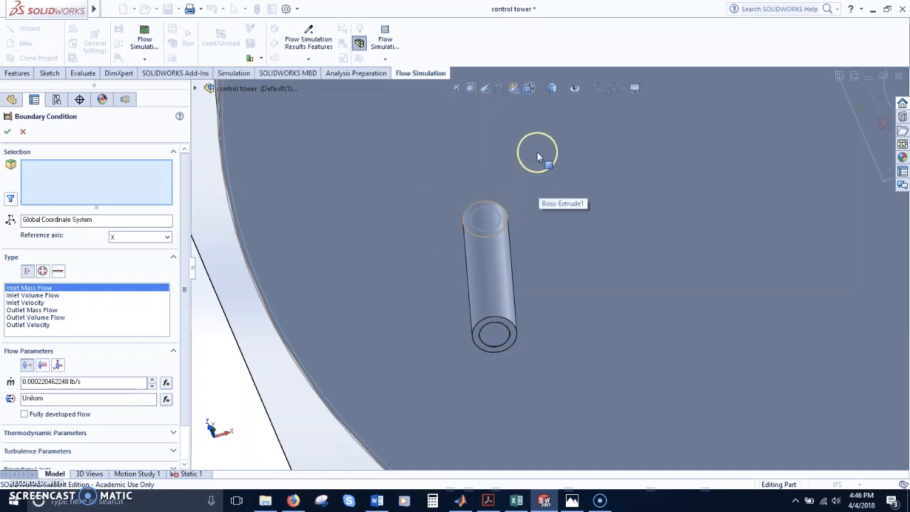
{"action": "right_click", "coordinate": [497, 336]}
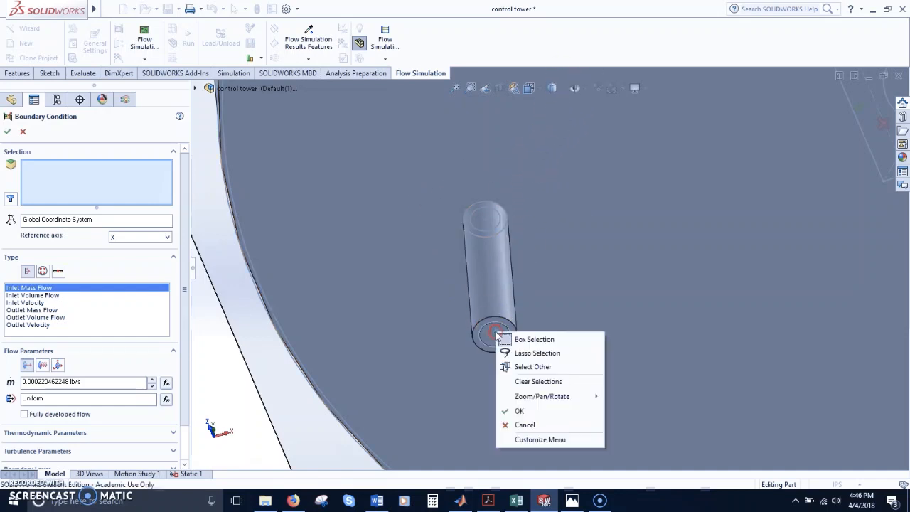
{"action": "left_click", "coordinate": [526, 366]}
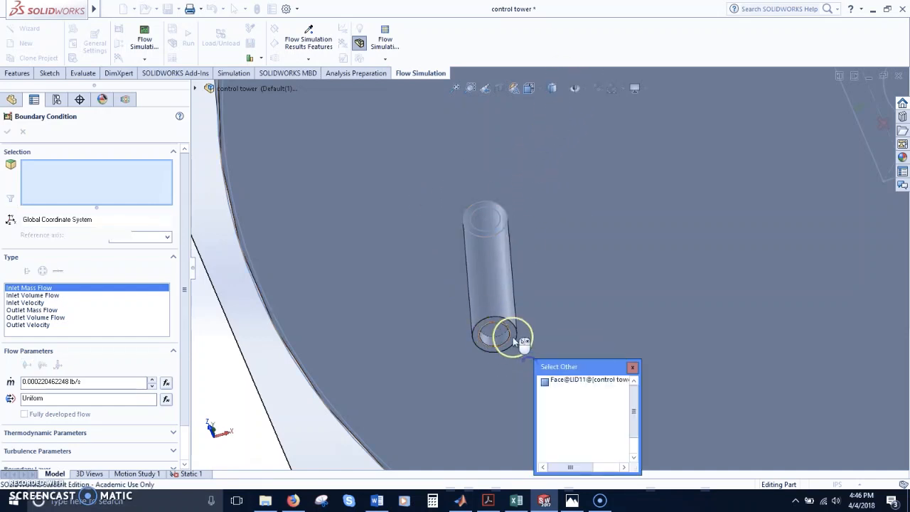
{"action": "scroll", "coordinate": [506, 339], "scroll_direction": "down", "scroll_amount": 3}
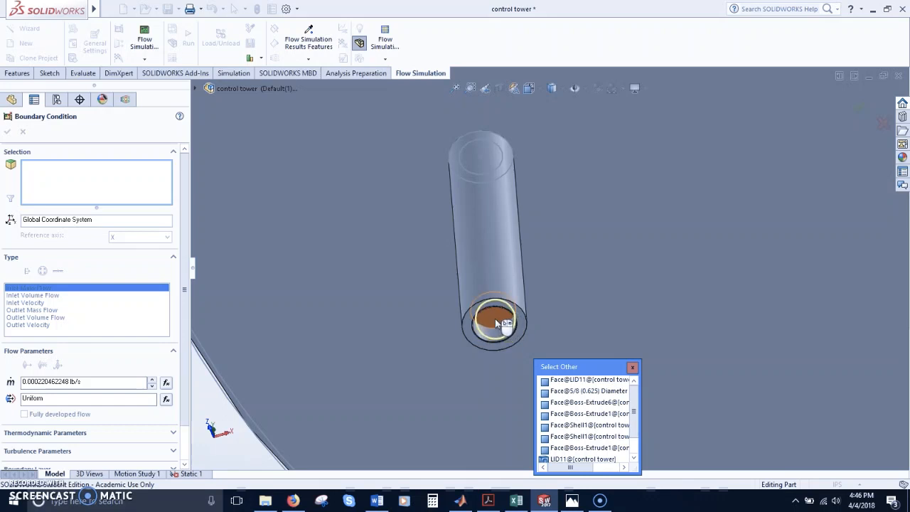
{"action": "left_click", "coordinate": [492, 317]}
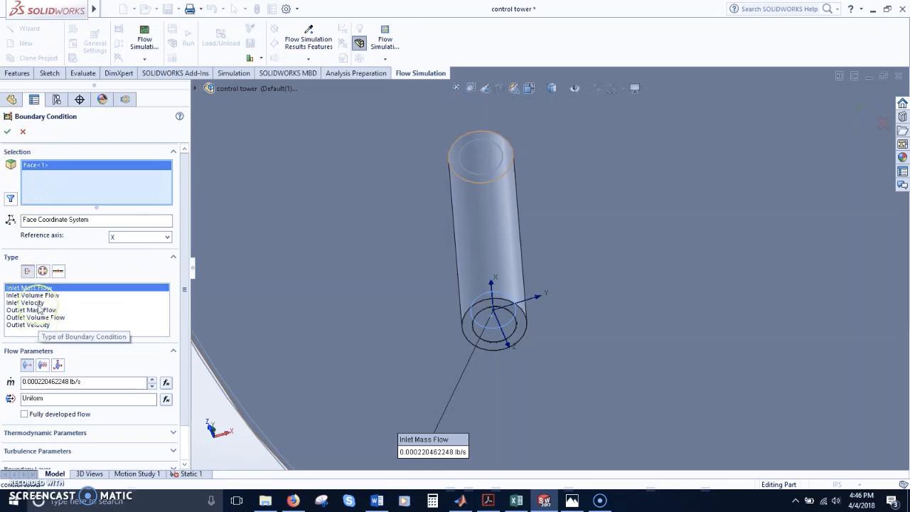
- Apply an Environment Pressure opening of 2116.21658 lbf/ft^2 at 68.09 °F to the selected lid face
{"action": "left_click", "coordinate": [43, 272]}
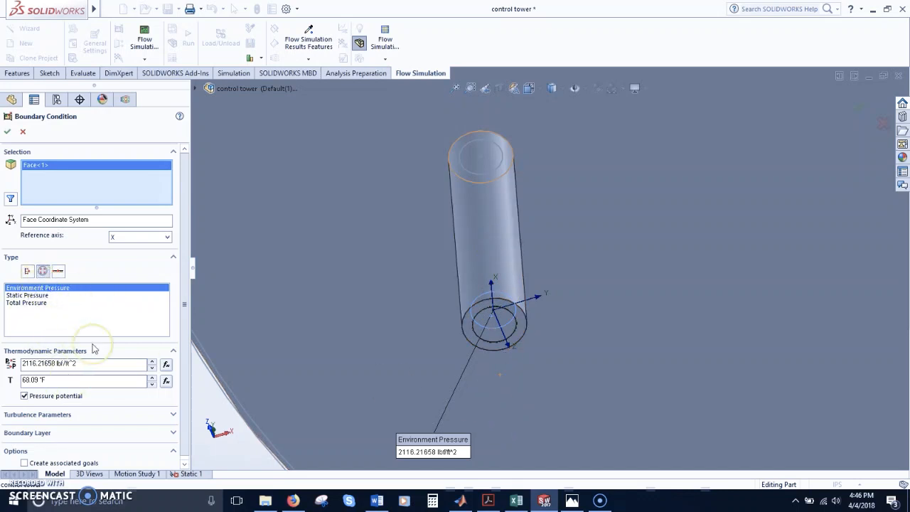
{"action": "double_click", "coordinate": [52, 363]}
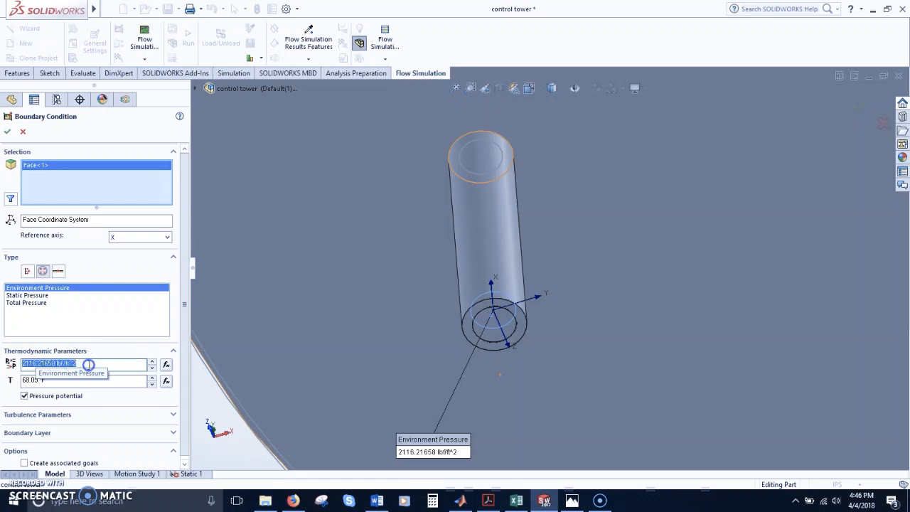
{"action": "left_click", "coordinate": [69, 364]}
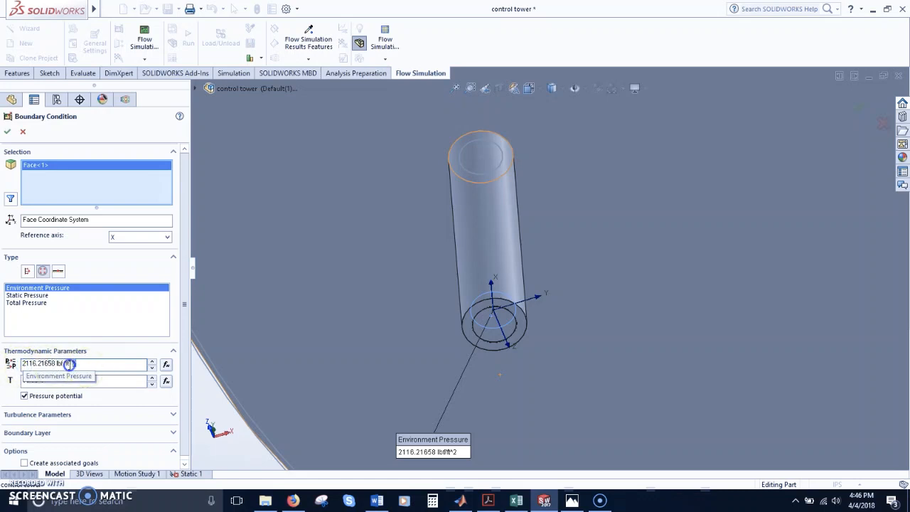
{"action": "left_click_drag", "start_coordinate": [69, 364], "coordinate": [10, 363]}
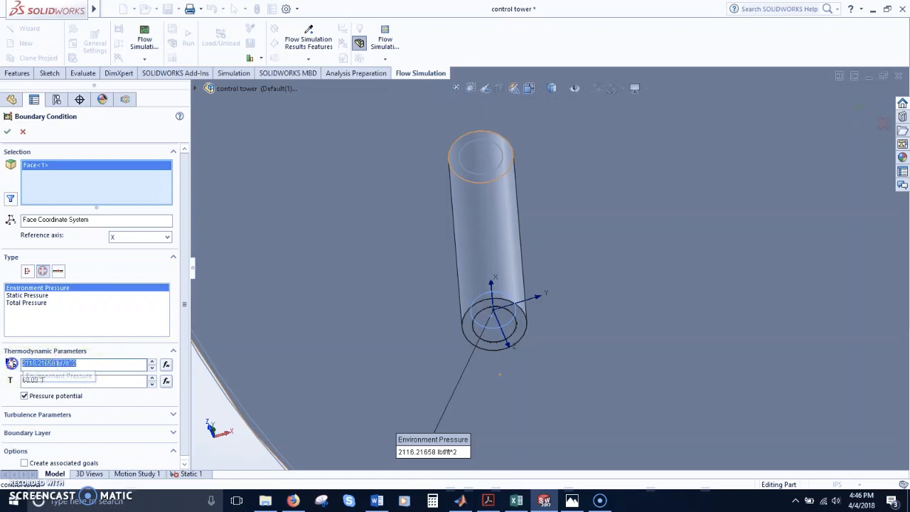
{"action": "left_click", "coordinate": [95, 364]}
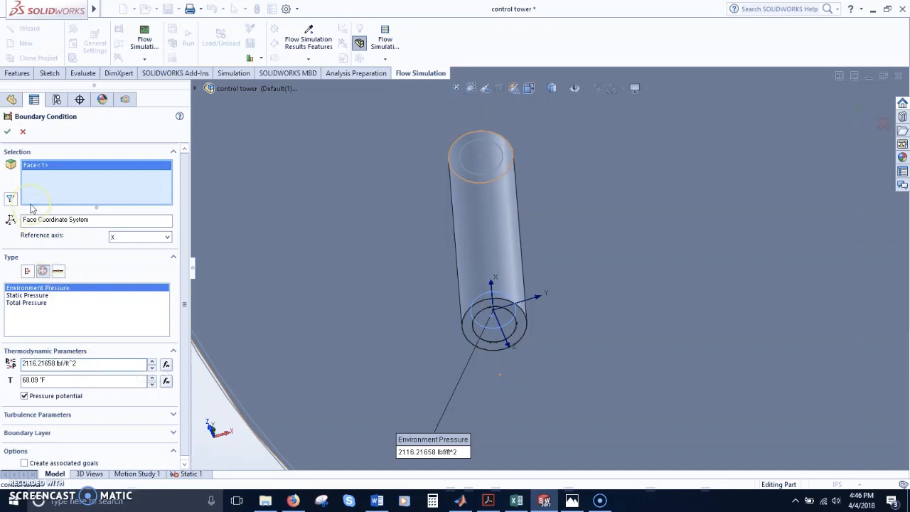
{"action": "left_click", "coordinate": [6, 132]}
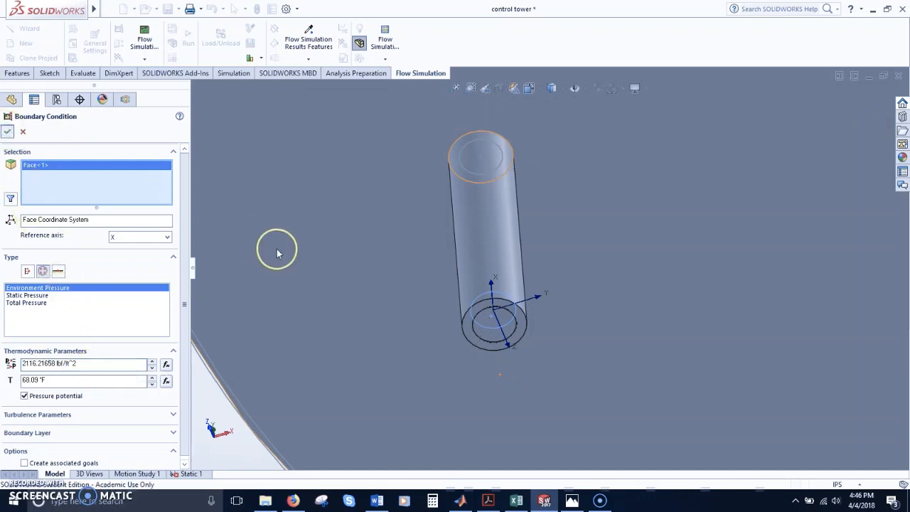
- Change the tank model's display style to Wireframe
{"action": "scroll", "coordinate": [582, 221], "scroll_direction": "up", "scroll_amount": 1}
{"action": "scroll", "coordinate": [611, 215], "scroll_direction": "up", "scroll_amount": 5}
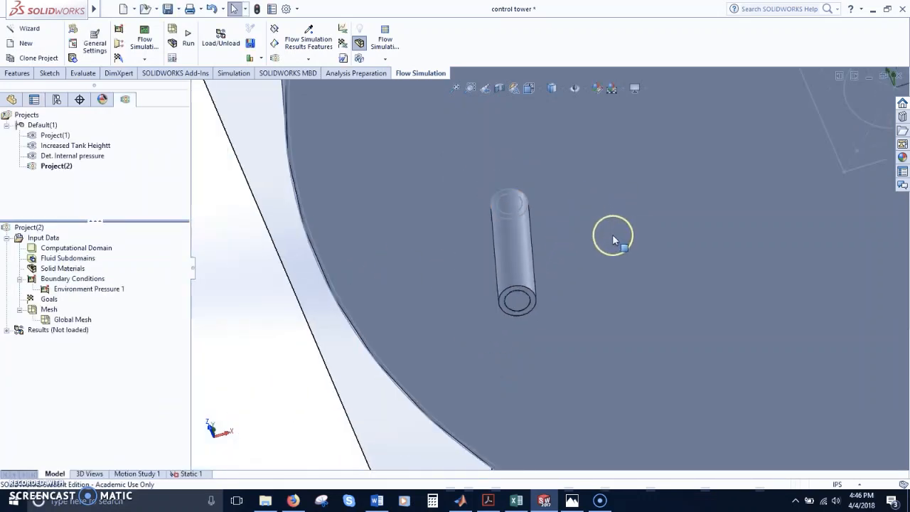
{"action": "middle_click_drag", "start_coordinate": [629, 190], "coordinate": [736, 168]}
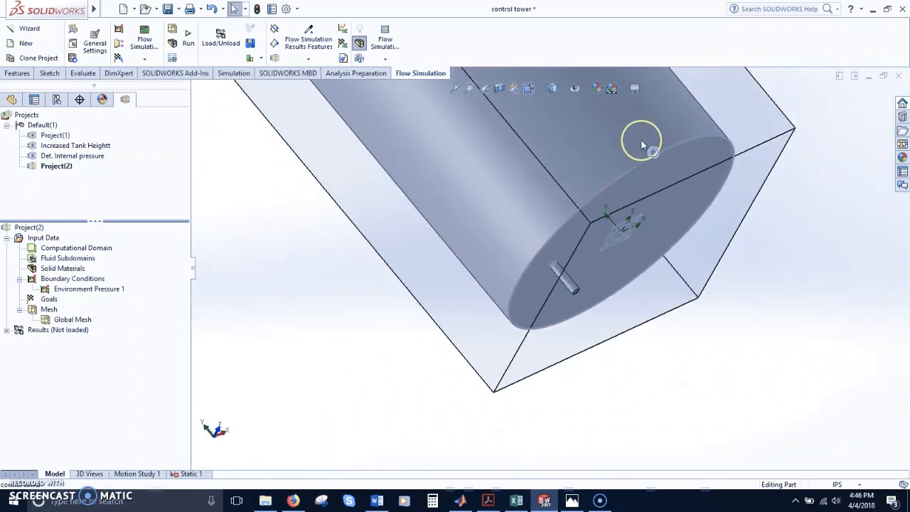
{"action": "left_click", "coordinate": [553, 89]}
{"action": "left_click", "coordinate": [554, 167]}
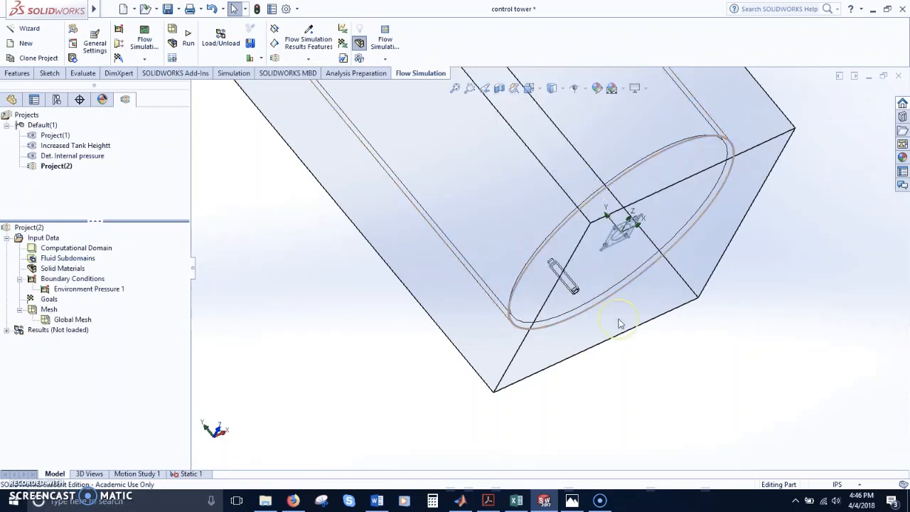
- Examine the environment pressure condition's arrows and callout at the outlet pipe's lid, and the tank as a whole
{"action": "scroll", "coordinate": [605, 299], "scroll_direction": "down", "scroll_amount": 10}
{"action": "scroll", "coordinate": [562, 297], "scroll_direction": "down", "scroll_amount": 5}
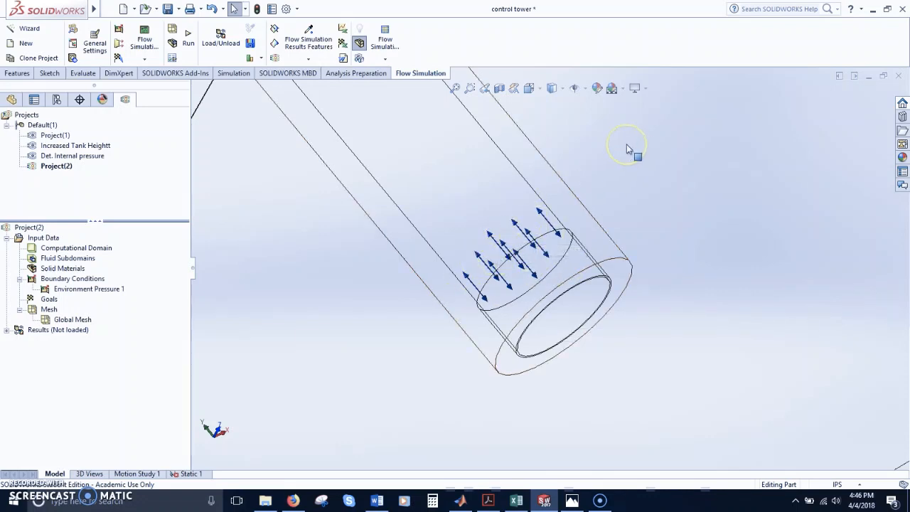
{"action": "right_click_drag", "start_coordinate": [741, 324], "coordinate": [713, 323]}
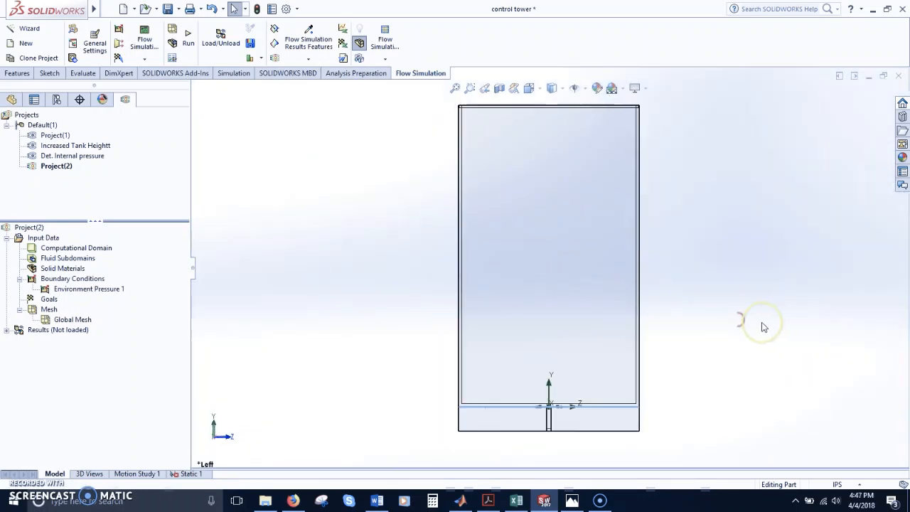
{"action": "scroll", "coordinate": [677, 338], "scroll_direction": "down", "scroll_amount": 1}
{"action": "middle_click_drag", "start_coordinate": [680, 339], "coordinate": [642, 334]}
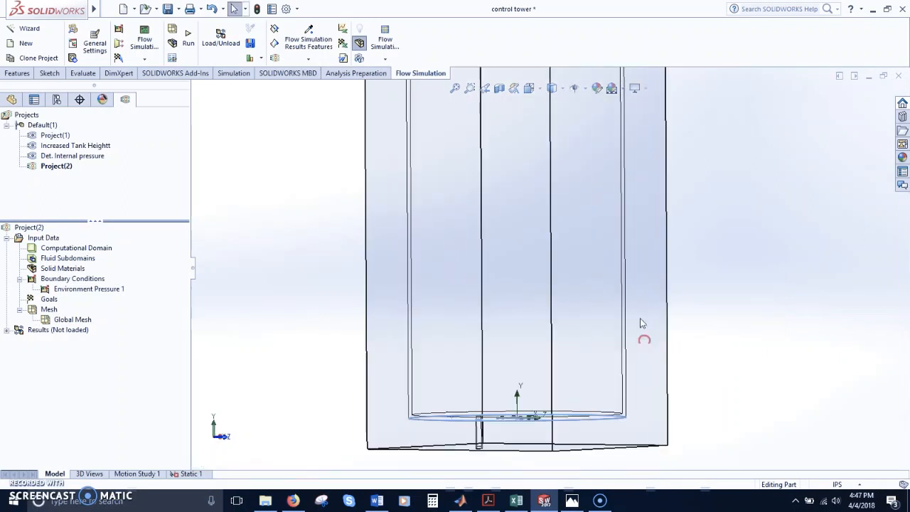
{"action": "scroll", "coordinate": [693, 197], "scroll_direction": "up", "scroll_amount": 3}
{"action": "middle_click_drag", "start_coordinate": [692, 197], "coordinate": [657, 238]}
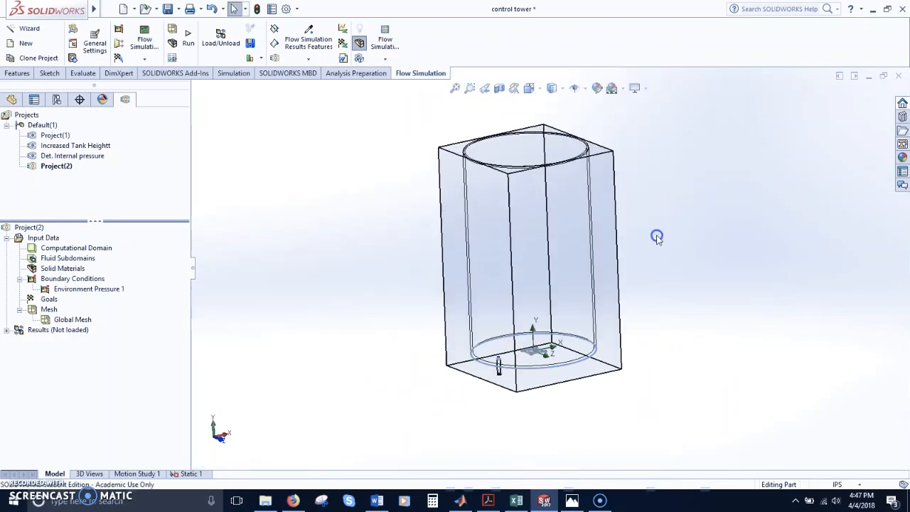
{"action": "scroll", "coordinate": [645, 237], "scroll_direction": "down", "scroll_amount": 1}
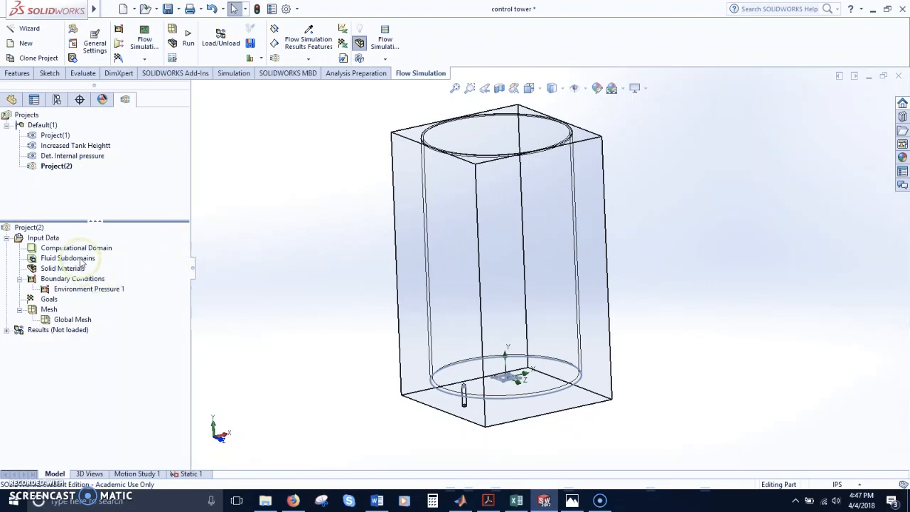
{"action": "left_click", "coordinate": [86, 290]}
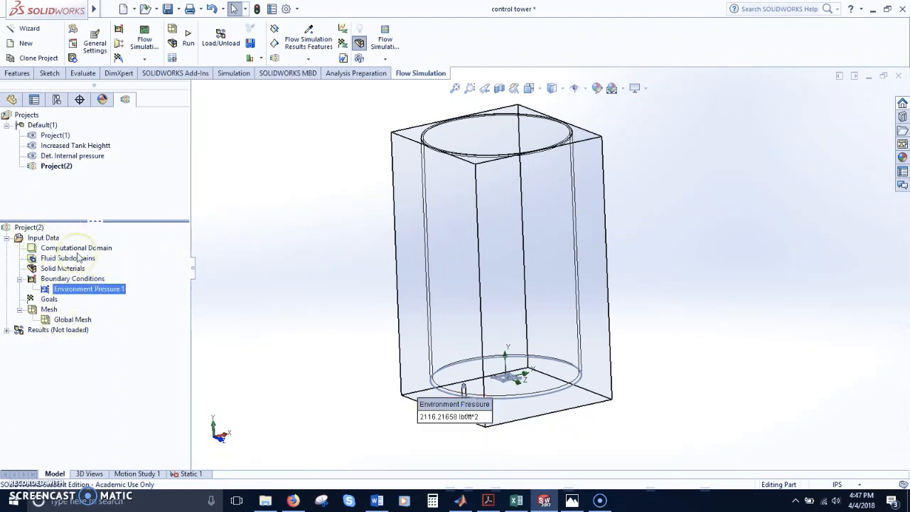
{"action": "left_click", "coordinate": [359, 304]}
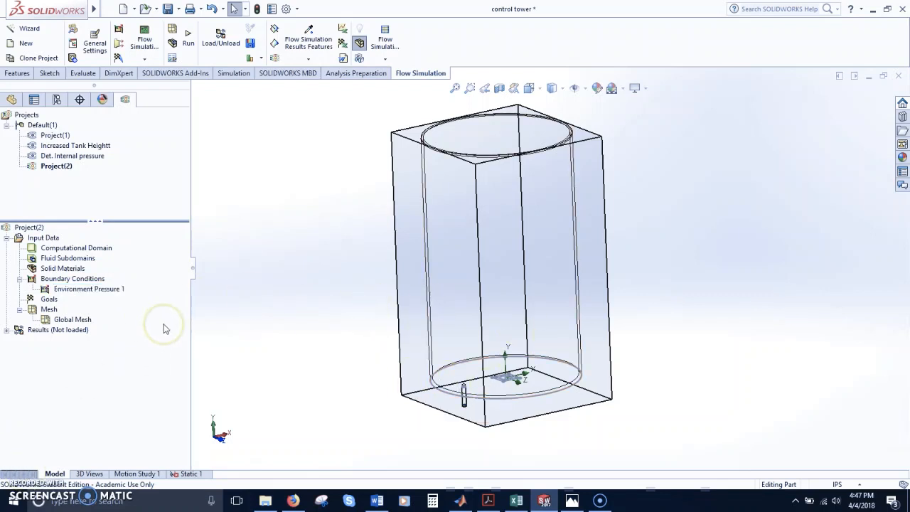
- Edit the global mesh definition and switch its type from Automatic to Manual
{"action": "right_click", "coordinate": [77, 320]}
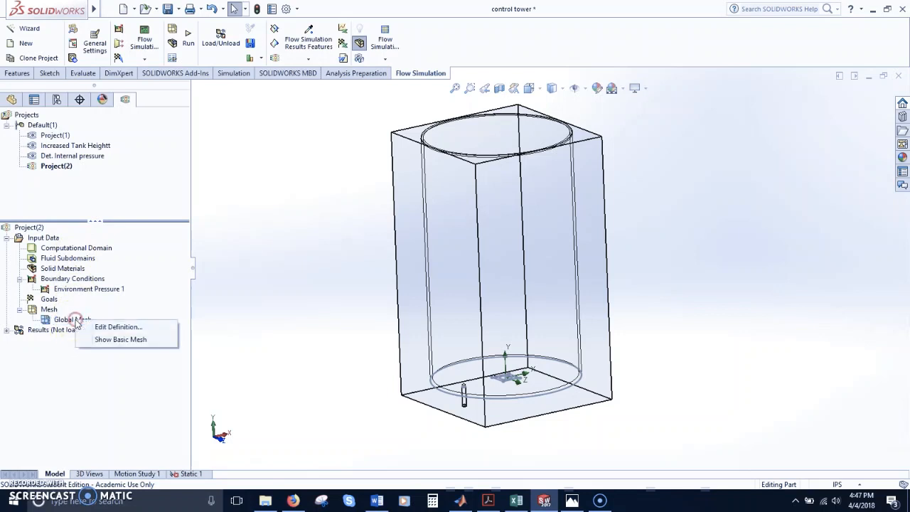
{"action": "left_click", "coordinate": [118, 332]}
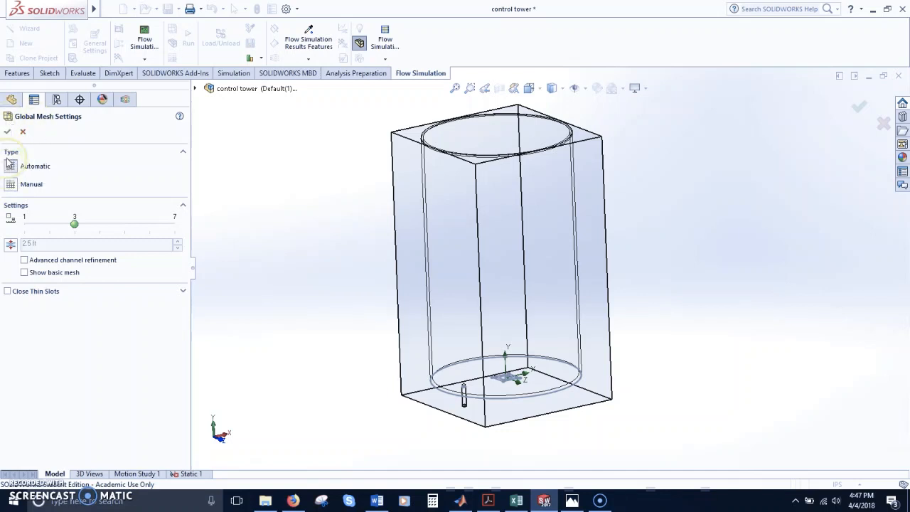
{"action": "left_click", "coordinate": [11, 185]}
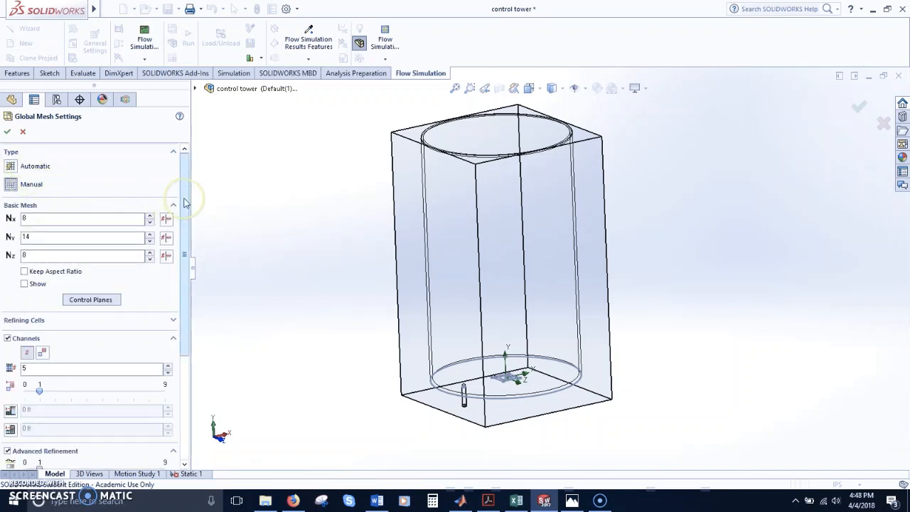
{"action": "left_click_drag", "start_coordinate": [185, 199], "coordinate": [181, 192]}
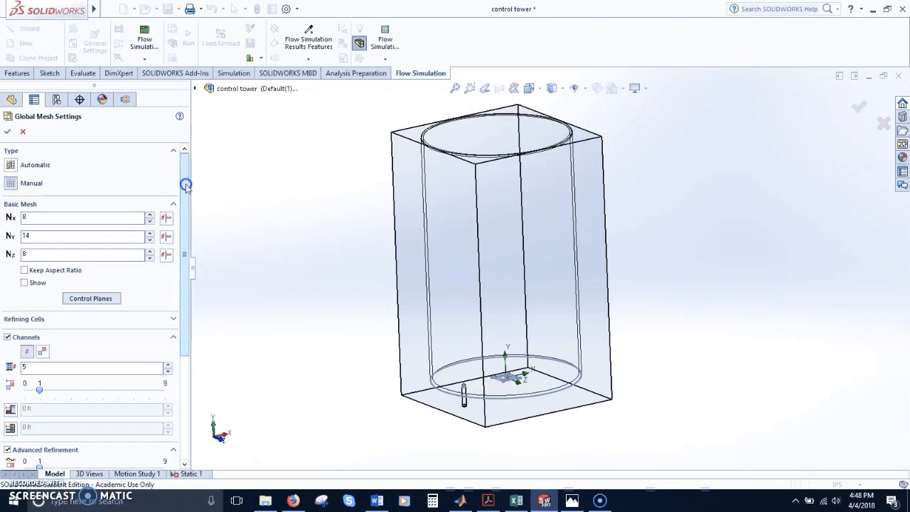
{"action": "left_click_drag", "start_coordinate": [185, 183], "coordinate": [185, 259]}
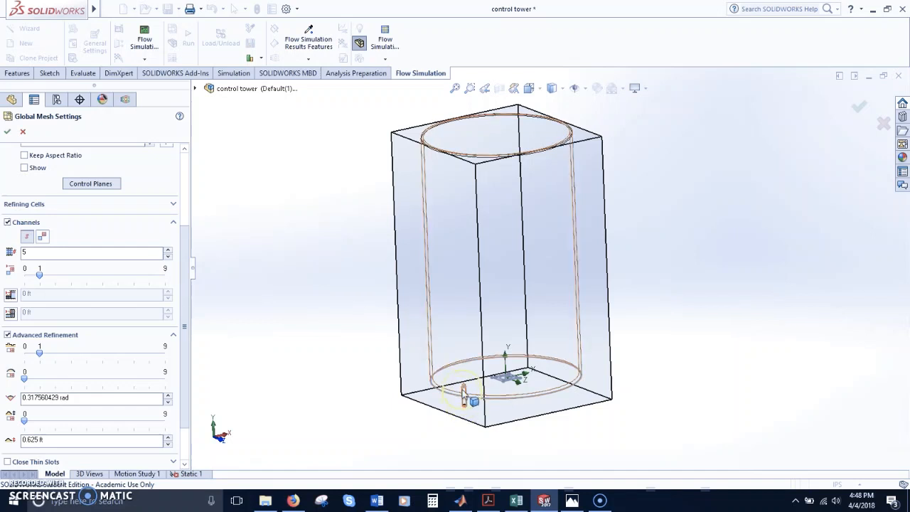
- Set the first refinement level under Advanced Refinement to 3 to account for the small outlet pipe
{"action": "mouse_move", "coordinate": [186, 301]}
{"action": "left_mouse_down"}
{"action": "mouse_move", "coordinate": [184, 320]}
{"action": "mouse_move", "coordinate": [185, 305]}
{"action": "left_mouse_up"}
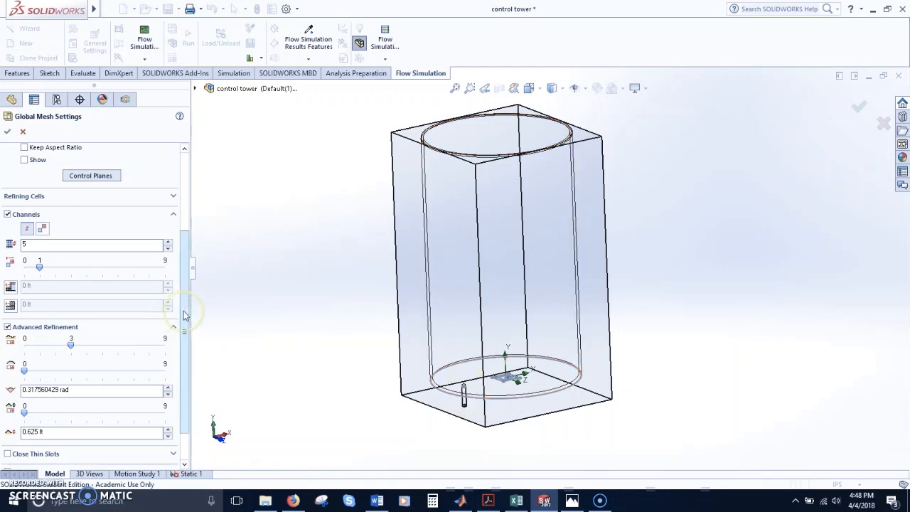
{"action": "left_click_drag", "start_coordinate": [187, 315], "coordinate": [185, 324]}
{"action": "scroll", "coordinate": [481, 376], "scroll_direction": "down", "scroll_amount": 5}
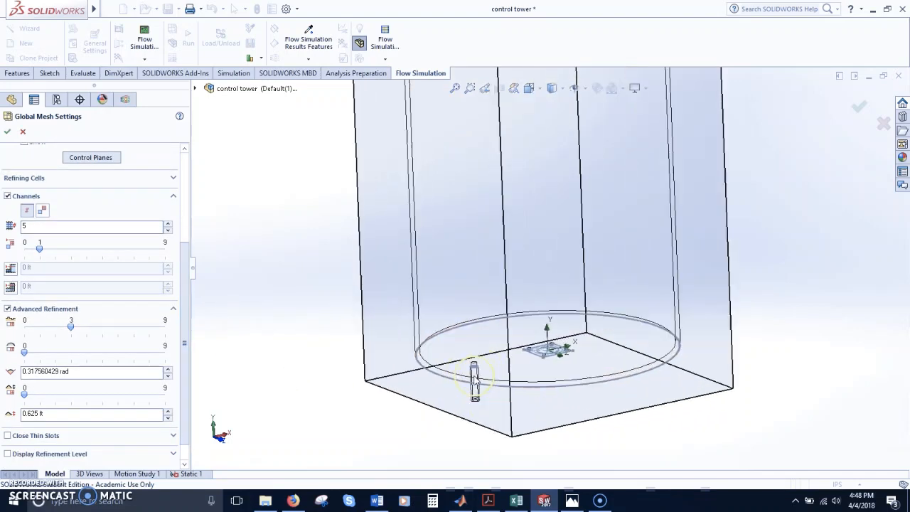
{"action": "scroll", "coordinate": [481, 377], "scroll_direction": "down", "scroll_amount": 3}
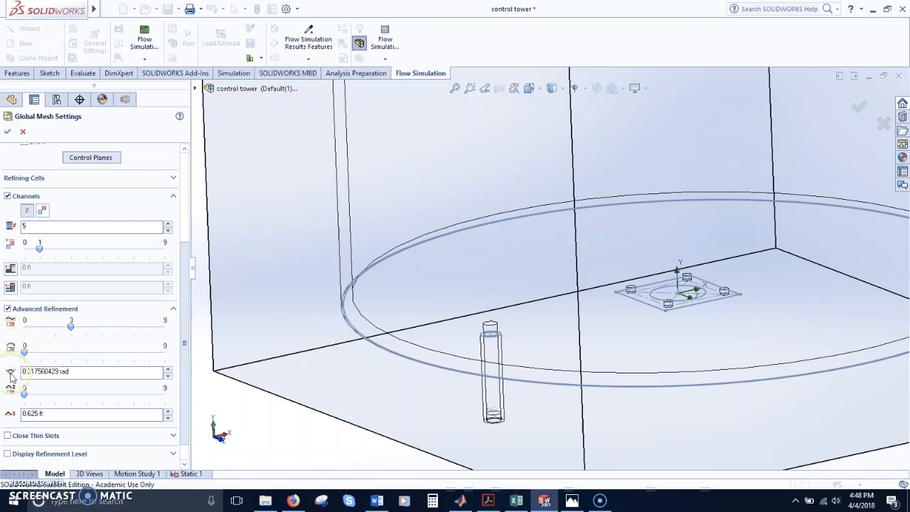
- Set the Level of Refining Fluid Cells and the third Refining Cells level to 4, and accept the global mesh
{"action": "left_click_drag", "start_coordinate": [184, 366], "coordinate": [175, 282]}
{"action": "left_click", "coordinate": [174, 264]}
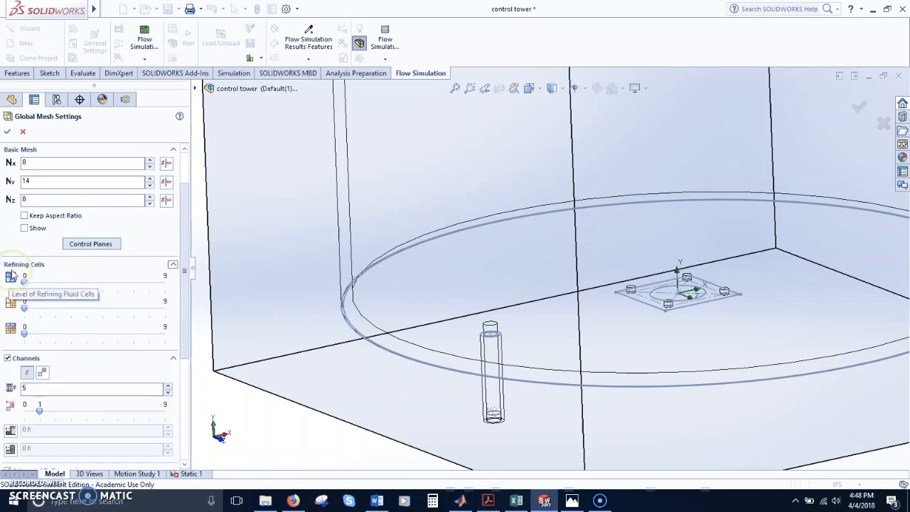
{"action": "left_click_drag", "start_coordinate": [24, 282], "coordinate": [86, 282]}
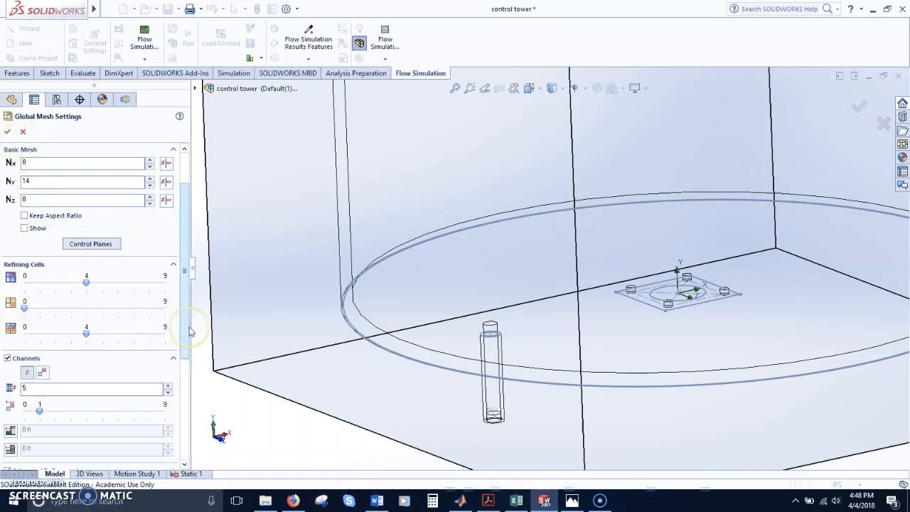
{"action": "left_click_drag", "start_coordinate": [184, 303], "coordinate": [185, 253]}
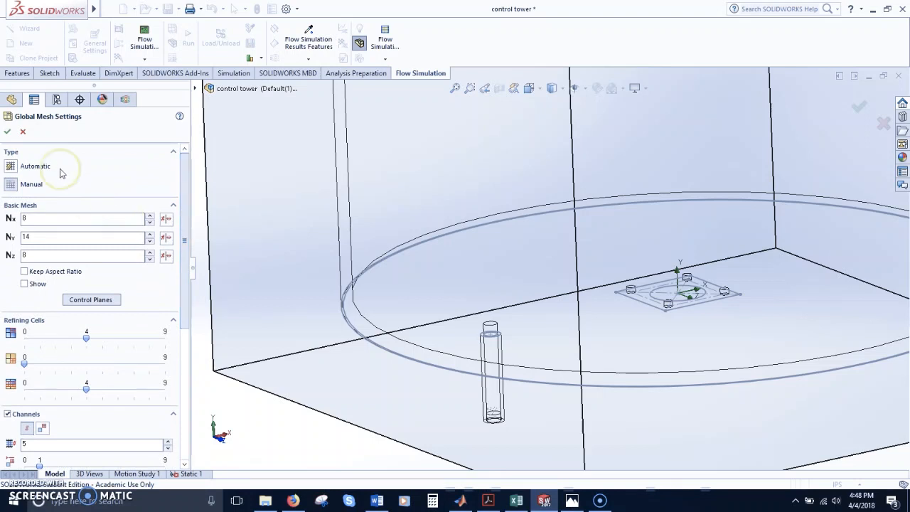
{"action": "left_click", "coordinate": [8, 134]}
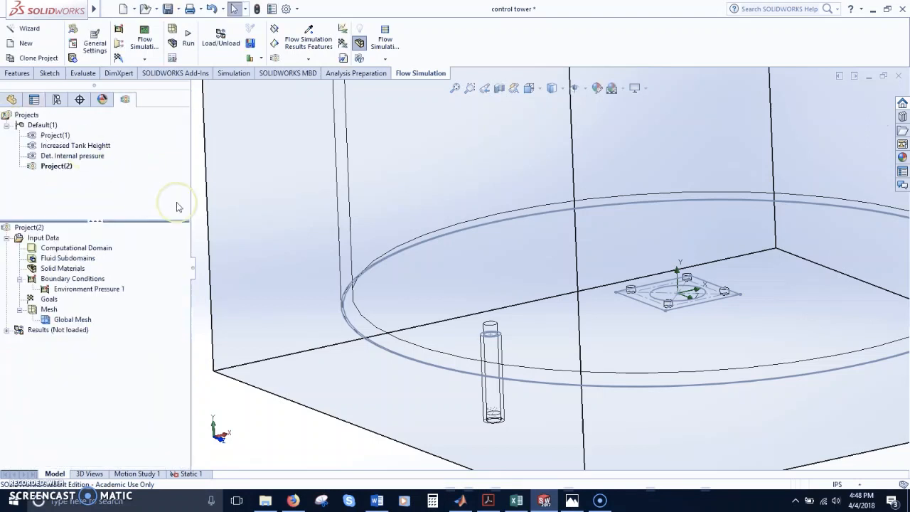
{"action": "scroll", "coordinate": [731, 234], "scroll_direction": "up", "scroll_amount": 4}
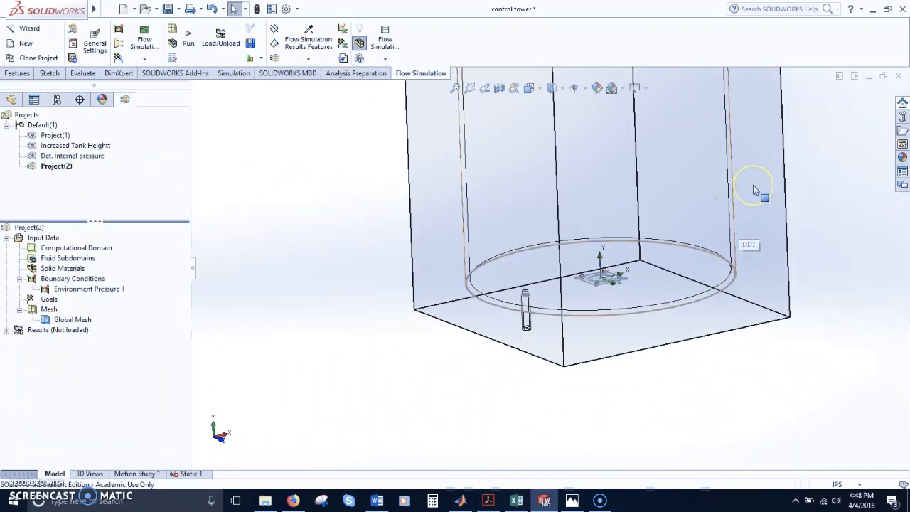
{"action": "scroll", "coordinate": [781, 172], "scroll_direction": "up", "scroll_amount": 1}
{"action": "scroll", "coordinate": [770, 124], "scroll_direction": "down", "scroll_amount": 2}
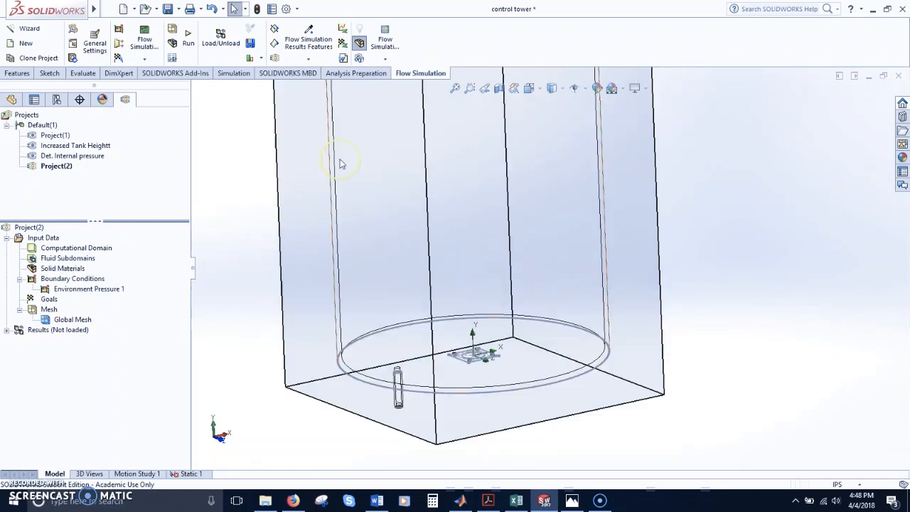
{"action": "scroll", "coordinate": [542, 182], "scroll_direction": "up", "scroll_amount": 3}
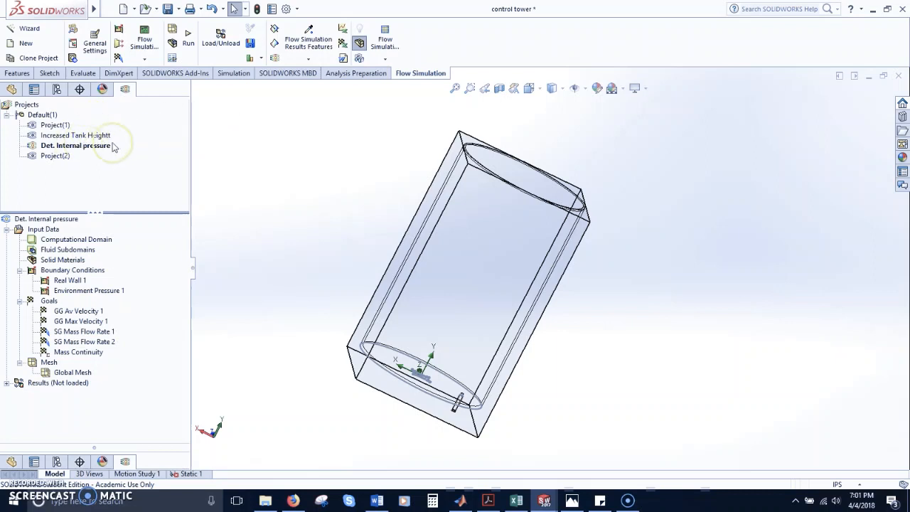
- Run the Det. Internal pressure project as a new calculation without remeshing, on this computer with all CPUs, loading the results when finished
{"action": "left_click", "coordinate": [188, 44]}
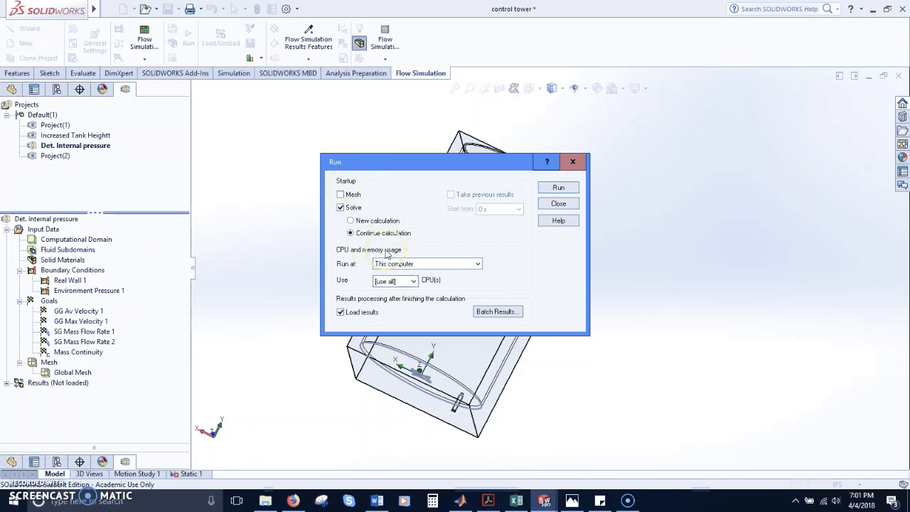
{"action": "left_click", "coordinate": [351, 221]}
{"action": "left_click", "coordinate": [341, 195]}
{"action": "left_click", "coordinate": [340, 194]}
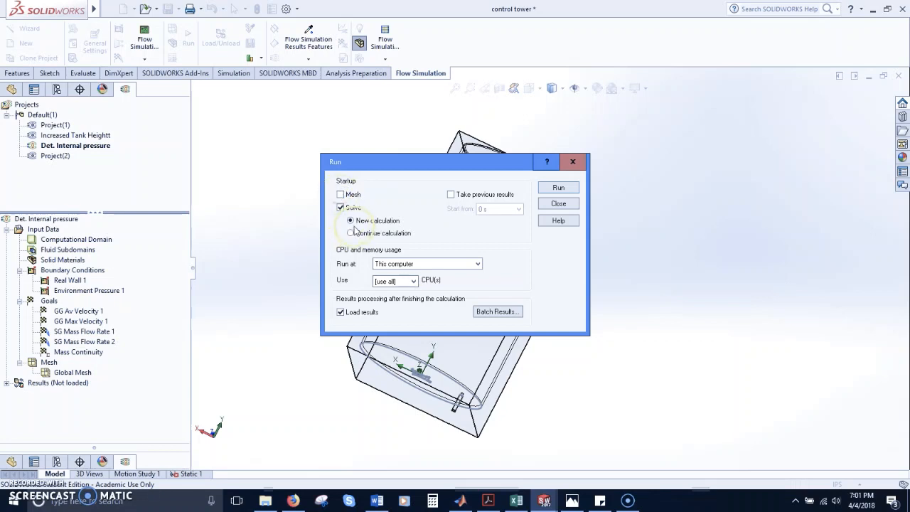
{"action": "left_click", "coordinate": [558, 188]}
{"action": "left_click", "coordinate": [558, 188]}
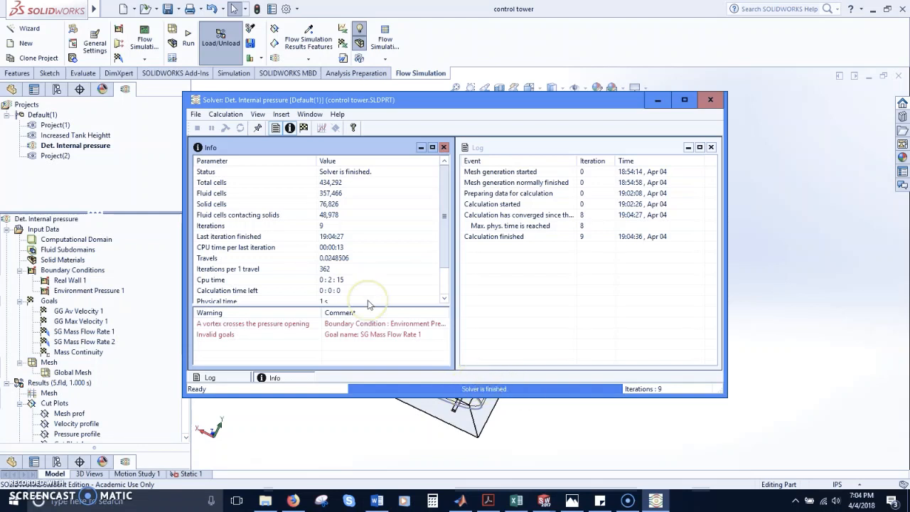
- Review the solver's run parameters, warnings and comments for the calculation, and minimize the solver window
{"action": "scroll", "coordinate": [445, 263], "scroll_direction": "down", "scroll_amount": 1}
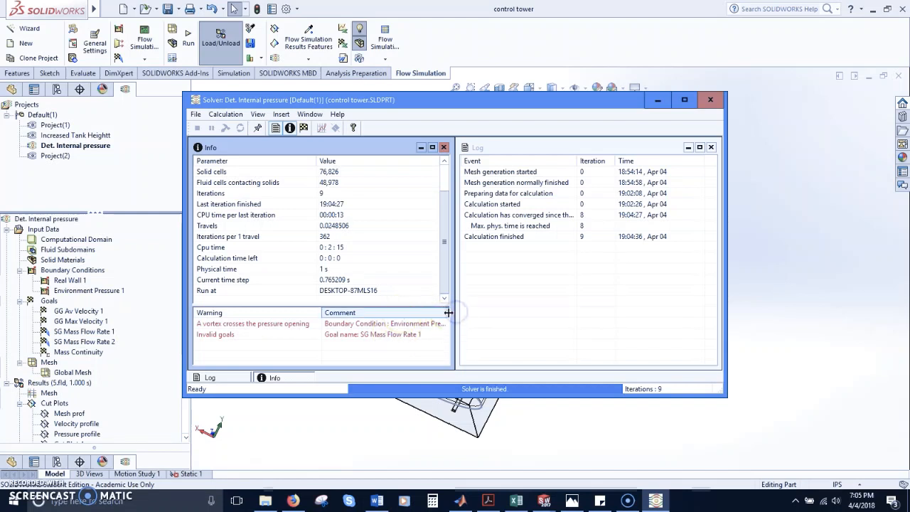
{"action": "left_click_drag", "start_coordinate": [449, 313], "coordinate": [477, 311]}
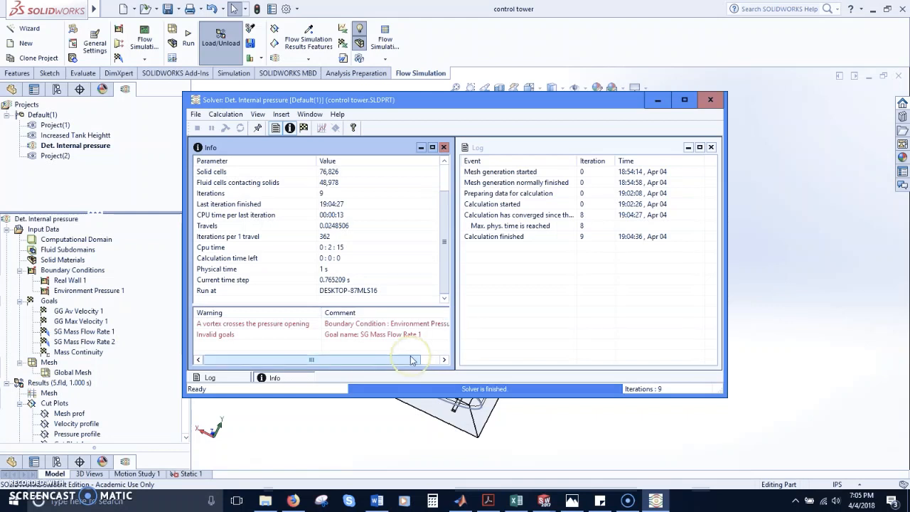
{"action": "left_click_drag", "start_coordinate": [412, 360], "coordinate": [429, 361]}
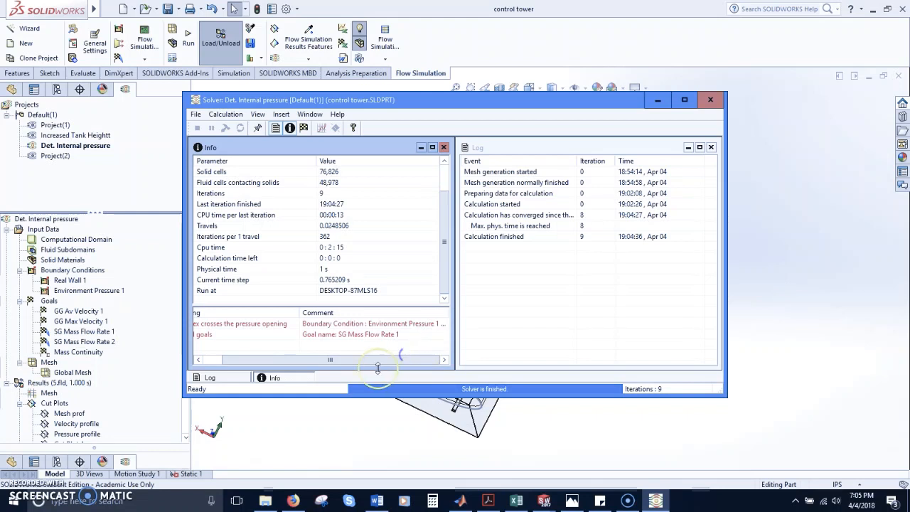
{"action": "left_click_drag", "start_coordinate": [369, 360], "coordinate": [351, 359]}
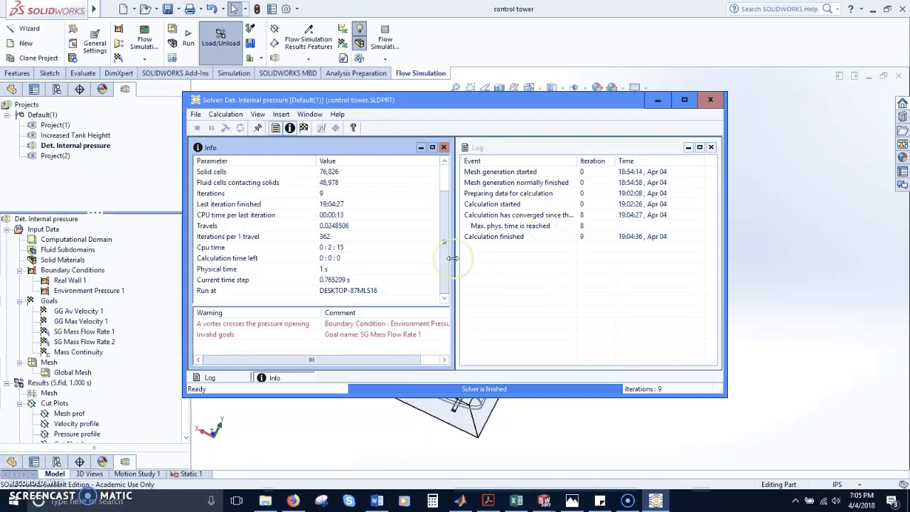
{"action": "left_click_drag", "start_coordinate": [442, 243], "coordinate": [443, 219]}
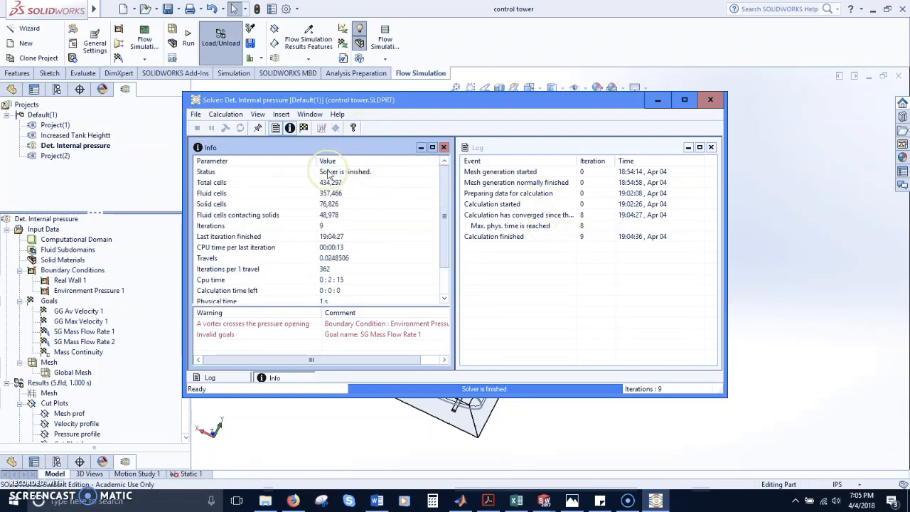
{"action": "left_click", "coordinate": [658, 100]}
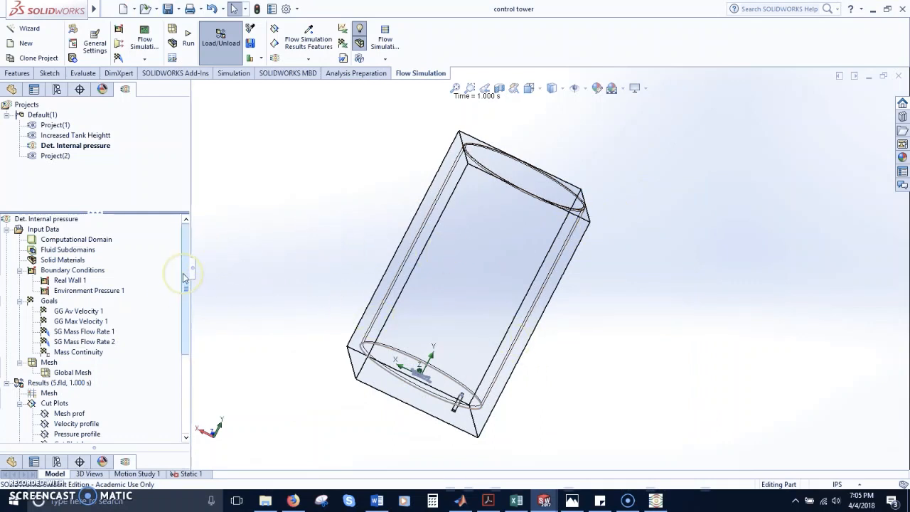
- Unload the calculation results of the Det. Internal pressure project and load them again
{"action": "left_click_drag", "start_coordinate": [183, 278], "coordinate": [186, 345]}
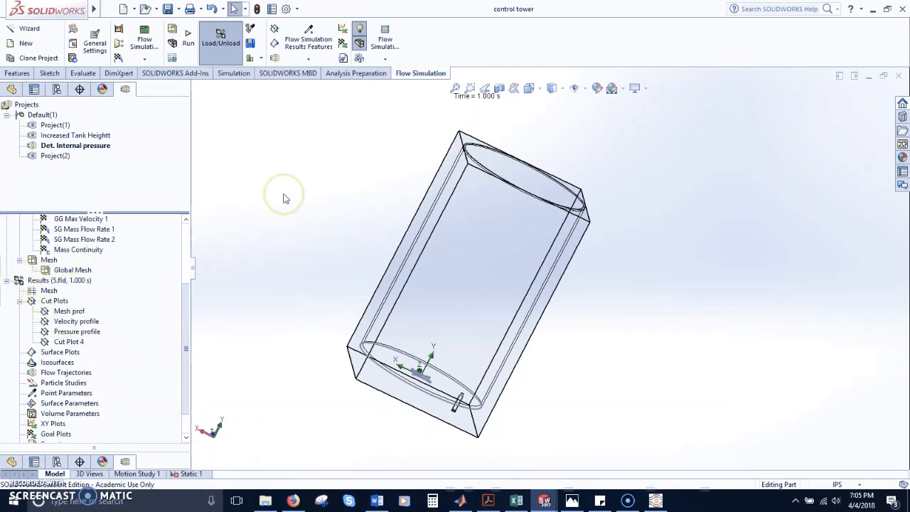
{"action": "left_click", "coordinate": [228, 44]}
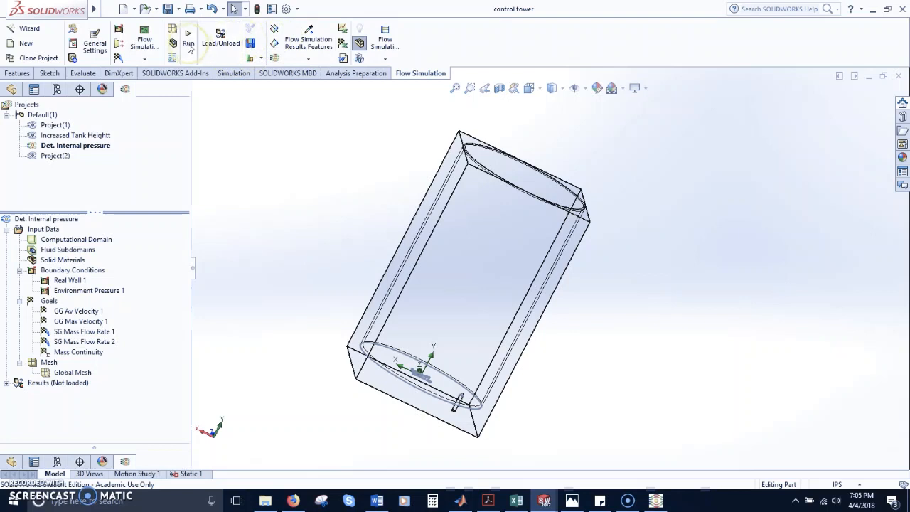
{"action": "left_click", "coordinate": [220, 50]}
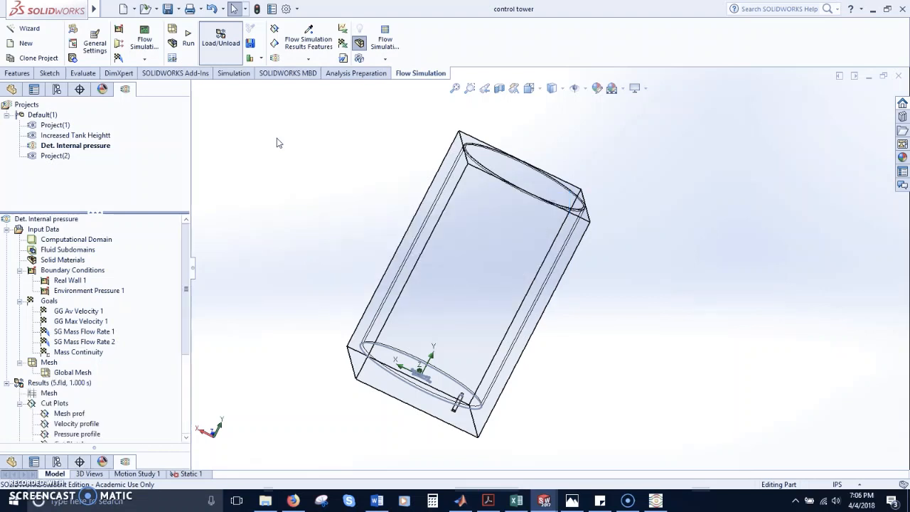
- Show the Mesh prof cut plot and examine the mesh through the tank and outlet pipe from several angles
{"action": "scroll", "coordinate": [187, 245], "scroll_direction": "down", "scroll_amount": 5}
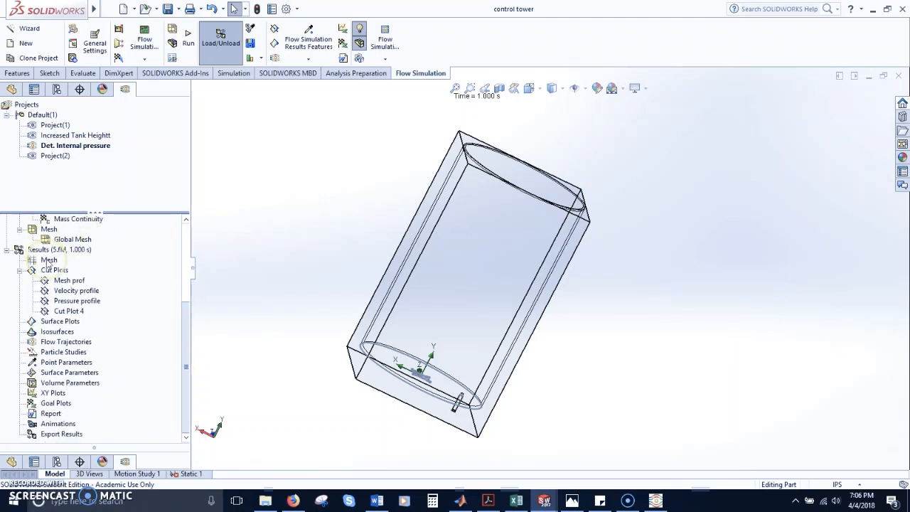
{"action": "left_click", "coordinate": [60, 272]}
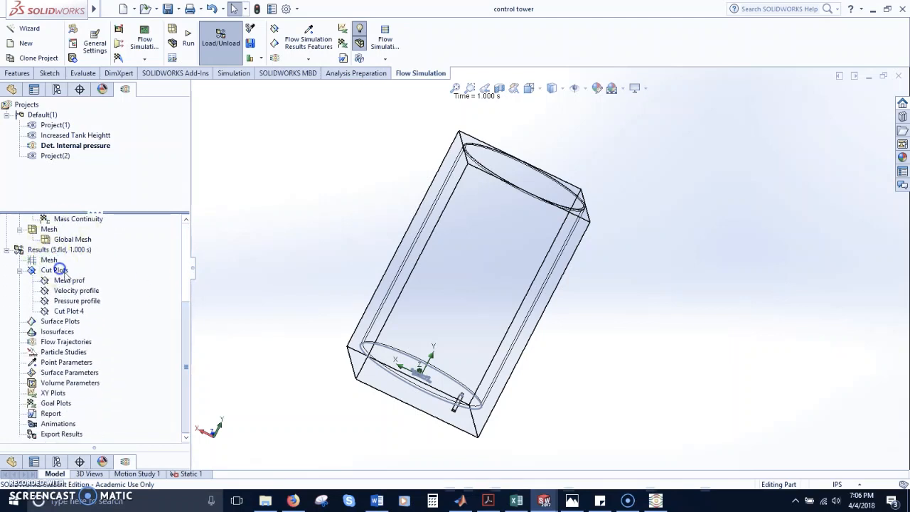
{"action": "left_click", "coordinate": [72, 281]}
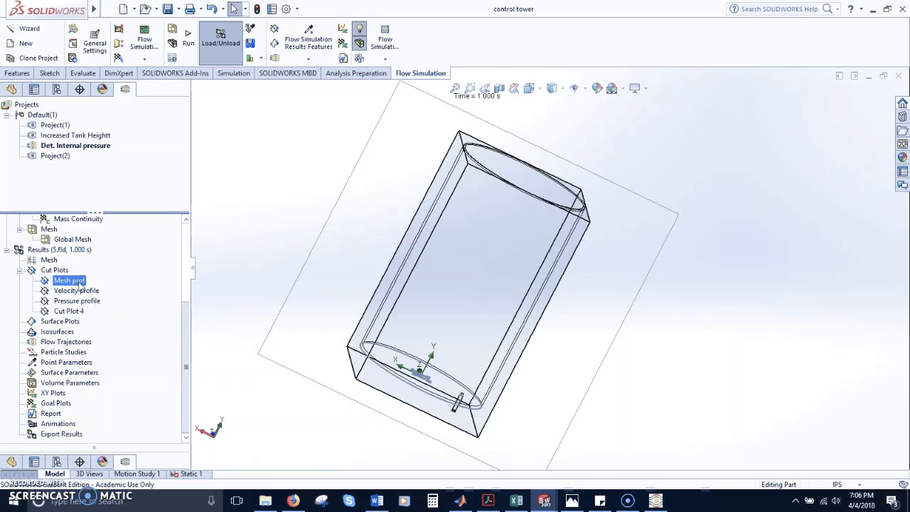
{"action": "right_click", "coordinate": [79, 282]}
{"action": "left_click", "coordinate": [136, 330]}
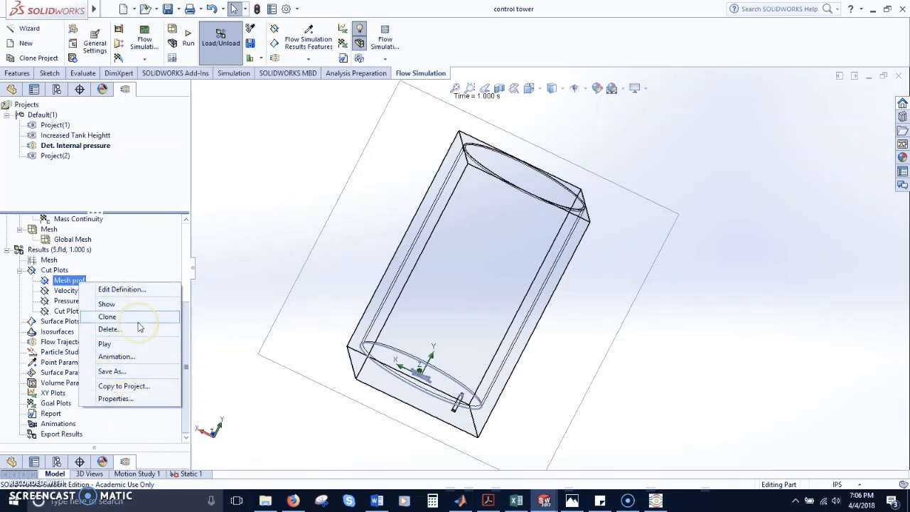
{"action": "left_click", "coordinate": [137, 307]}
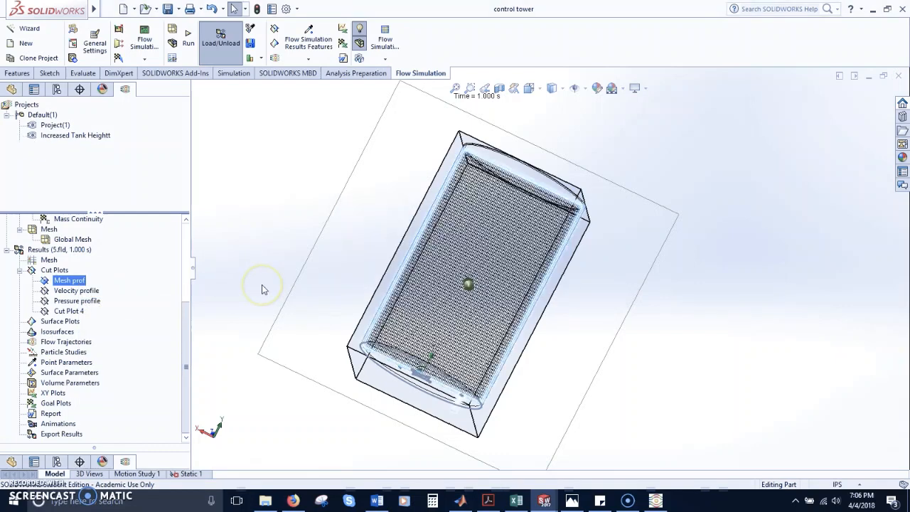
{"action": "scroll", "coordinate": [578, 329], "scroll_direction": "down", "scroll_amount": 3}
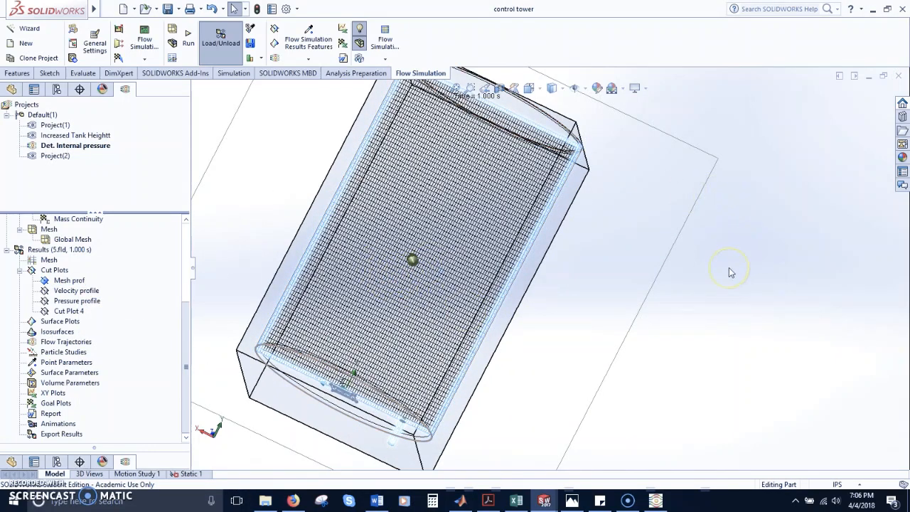
{"action": "middle_click_drag", "start_coordinate": [719, 276], "coordinate": [688, 236]}
{"action": "right_click_drag", "start_coordinate": [670, 188], "coordinate": [625, 189]}
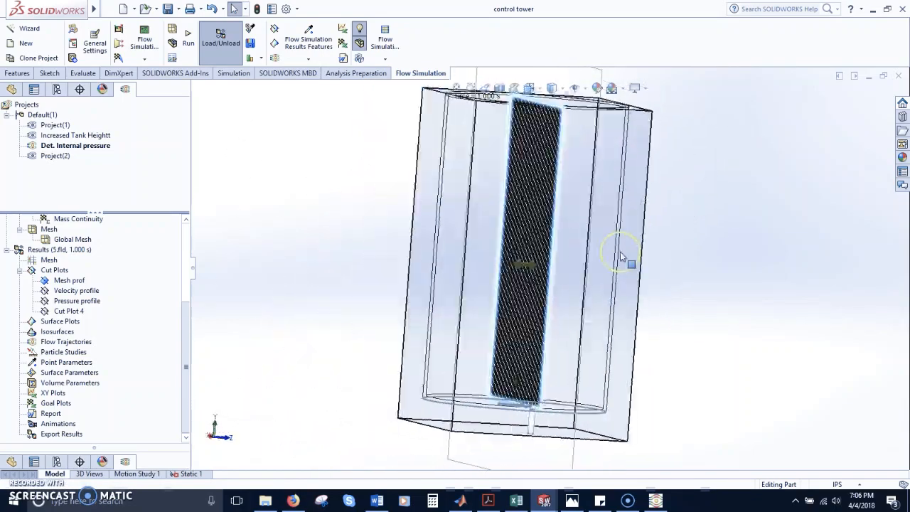
{"action": "middle_click_drag", "start_coordinate": [641, 252], "coordinate": [591, 284]}
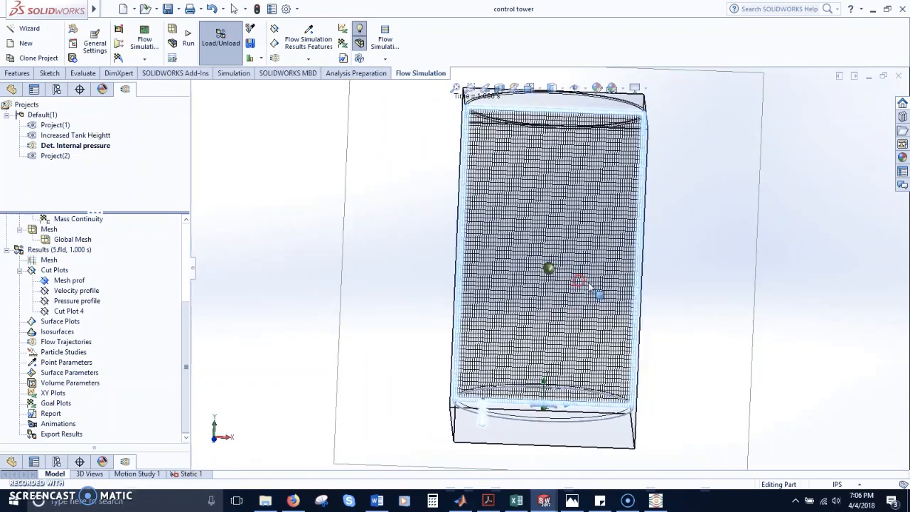
- Inspect the mesh cells close up where the outlet pipe meets the tank's base and along the pipe
{"action": "scroll", "coordinate": [649, 299], "scroll_direction": "down", "scroll_amount": 3}
{"action": "middle_click_drag", "start_coordinate": [650, 298], "coordinate": [605, 302]}
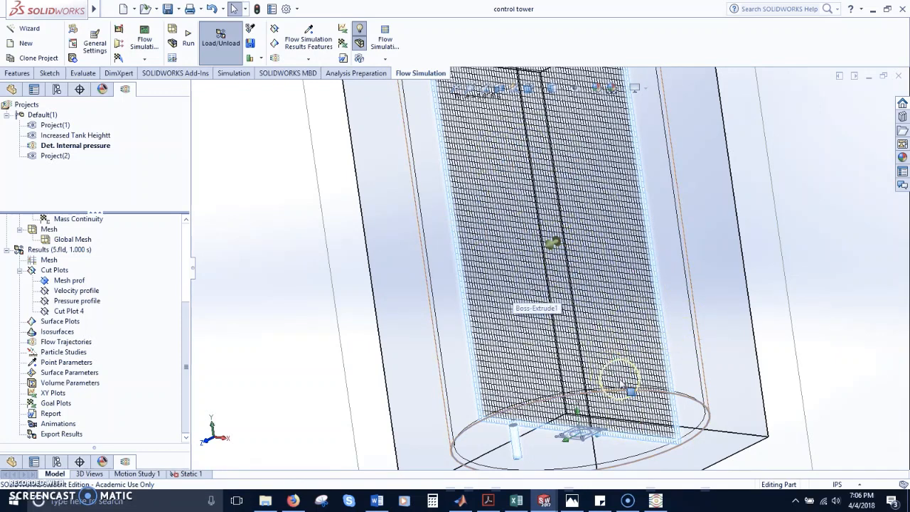
{"action": "scroll", "coordinate": [538, 402], "scroll_direction": "down", "scroll_amount": 5}
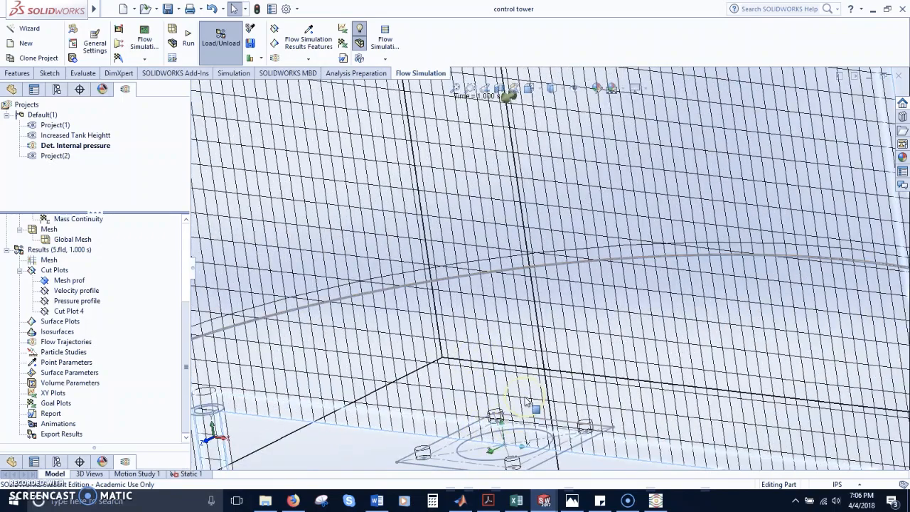
{"action": "middle_click_drag", "start_coordinate": [529, 402], "coordinate": [811, 274]}
{"action": "scroll", "coordinate": [413, 298], "scroll_direction": "down", "scroll_amount": 5}
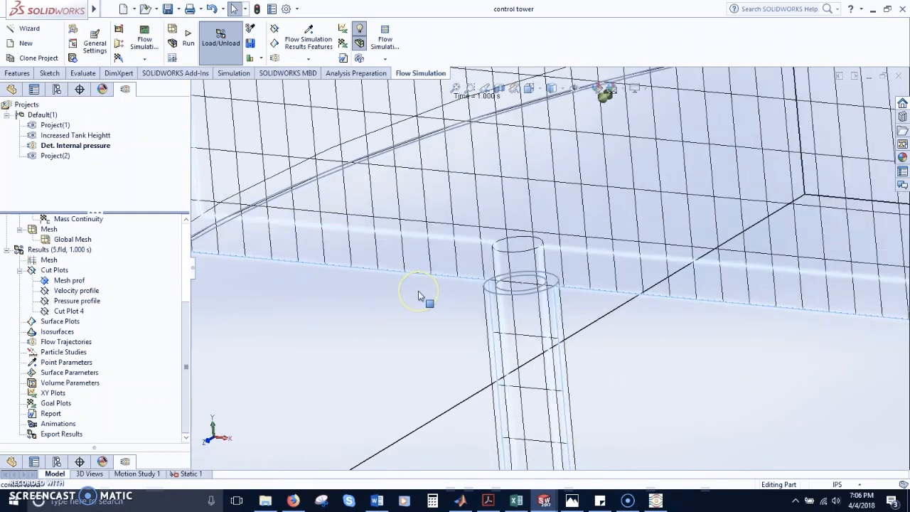
{"action": "middle_click_drag", "start_coordinate": [461, 383], "coordinate": [433, 143], "text": "ctrl"}
{"action": "scroll", "coordinate": [438, 331], "scroll_direction": "up", "scroll_amount": 3}
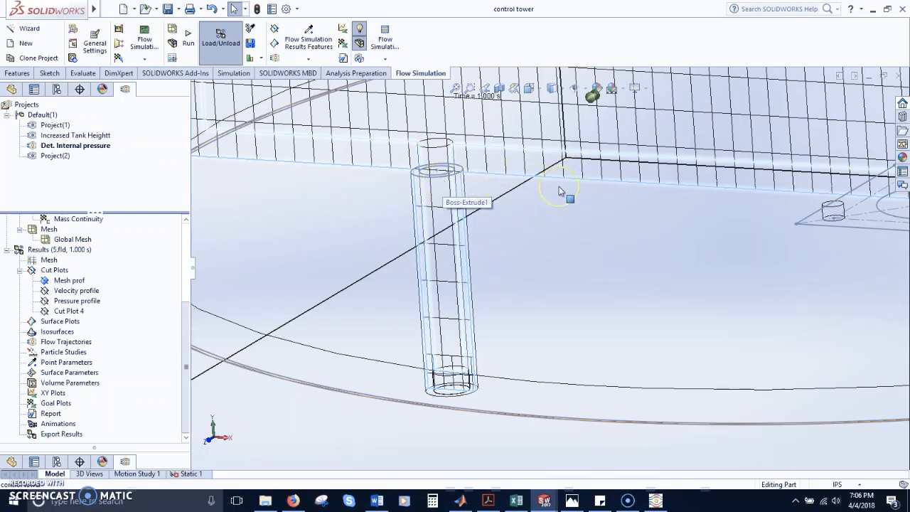
- Inspect the mesh cut plot over the tank's full height, from the front and at an angle
{"action": "scroll", "coordinate": [560, 190], "scroll_direction": "up", "scroll_amount": 5}
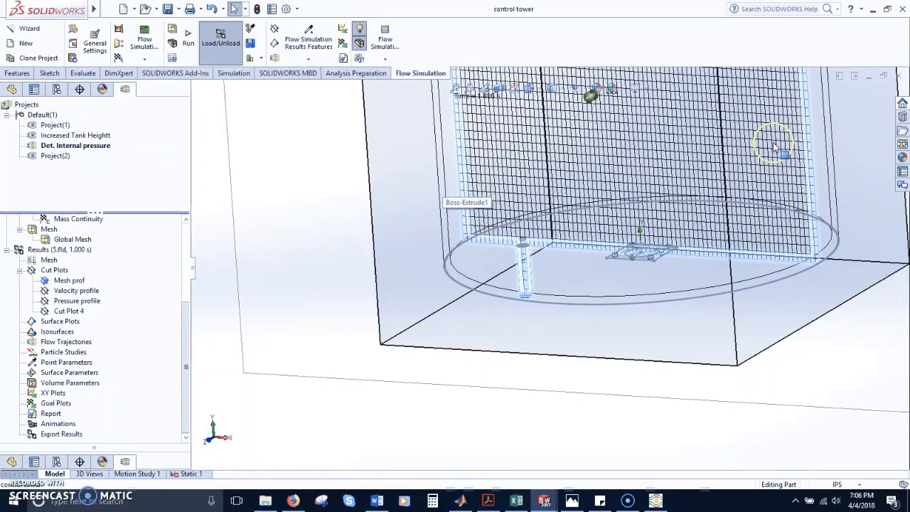
{"action": "middle_click_drag", "start_coordinate": [773, 143], "coordinate": [626, 347], "text": "ctrl"}
{"action": "scroll", "coordinate": [538, 154], "scroll_direction": "up", "scroll_amount": 5}
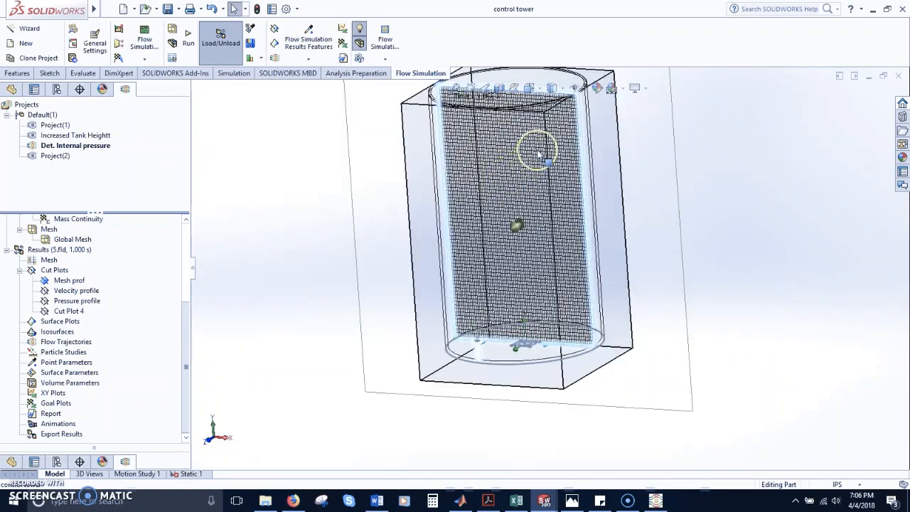
{"action": "scroll", "coordinate": [541, 155], "scroll_direction": "down", "scroll_amount": 2}
{"action": "scroll", "coordinate": [500, 297], "scroll_direction": "down", "scroll_amount": 2}
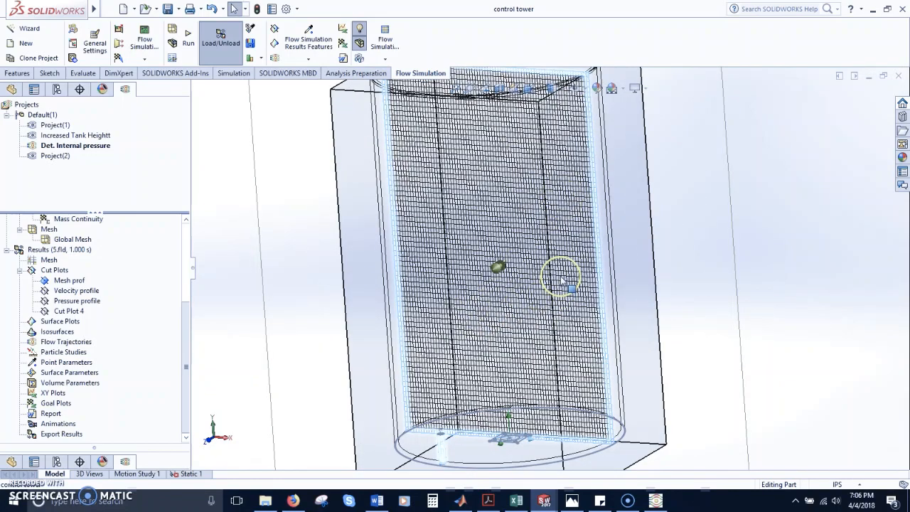
{"action": "middle_click_drag", "start_coordinate": [562, 279], "coordinate": [498, 263]}
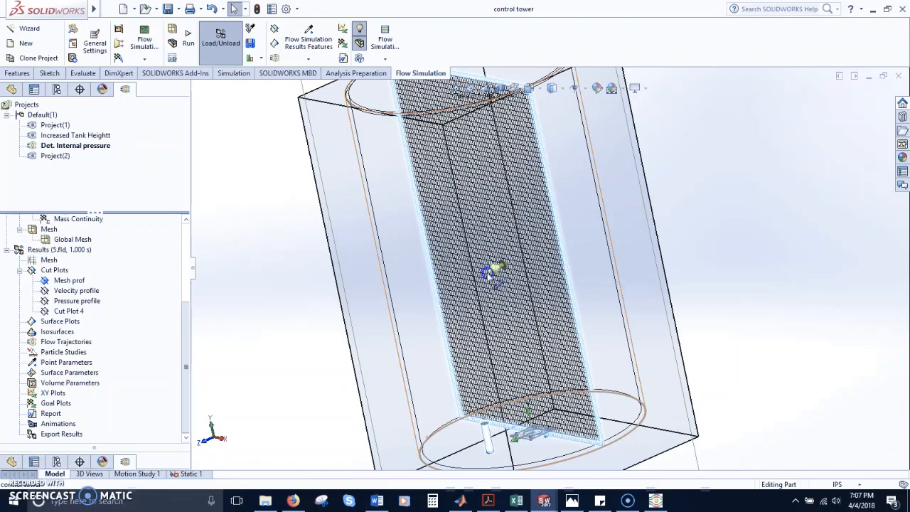
{"action": "middle_click_drag", "start_coordinate": [491, 273], "coordinate": [453, 299]}
{"action": "left_click_drag", "start_coordinate": [460, 291], "coordinate": [493, 270]}
{"action": "left_click", "coordinate": [377, 307]}
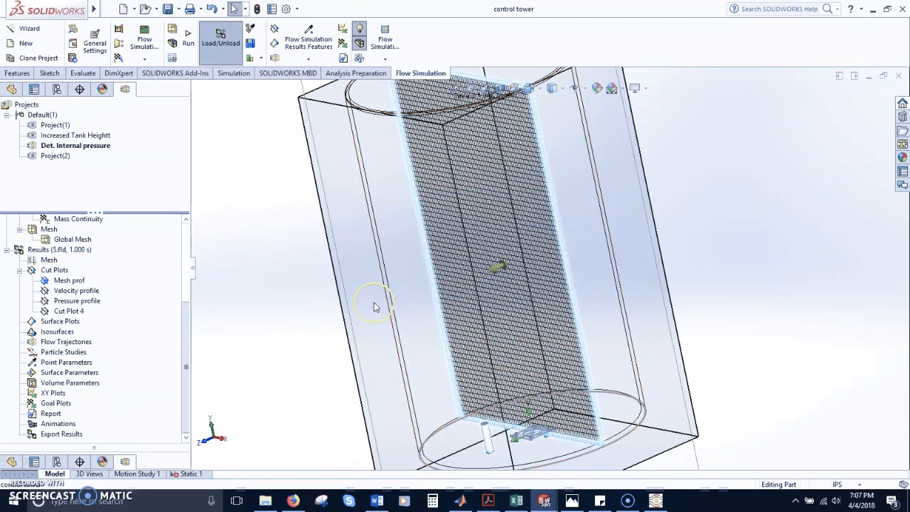
{"action": "middle_click_drag", "start_coordinate": [331, 300], "coordinate": [227, 264]}
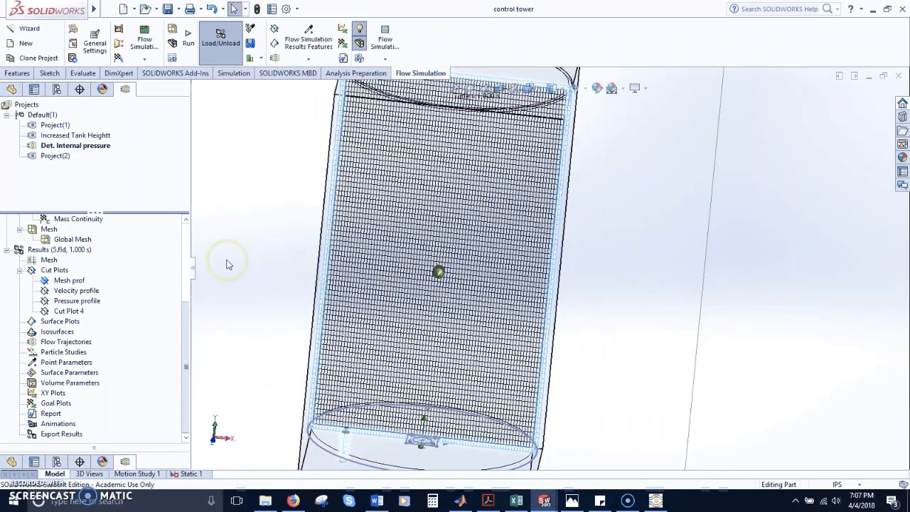
- Hide the Mesh prof cut plot and show the Pressure profile cut plot instead
{"action": "right_click", "coordinate": [76, 282]}
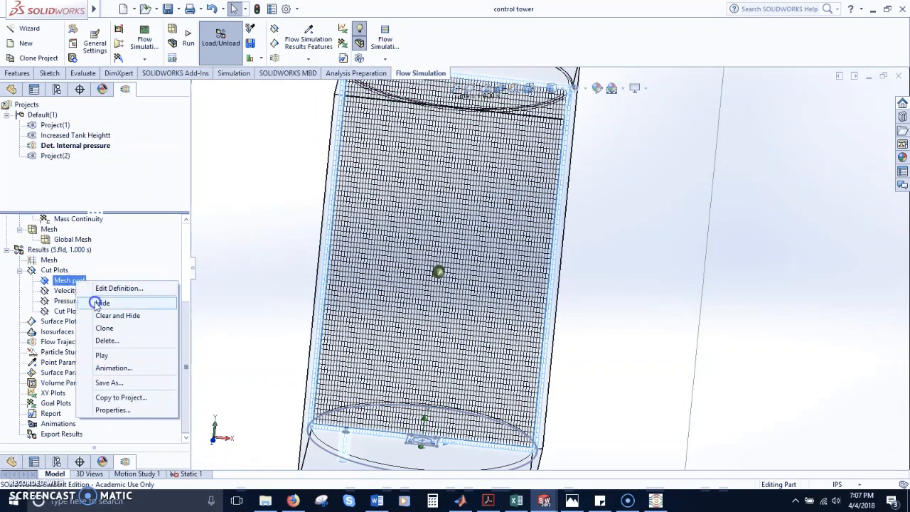
{"action": "left_click", "coordinate": [74, 302]}
{"action": "left_click", "coordinate": [83, 291]}
{"action": "scroll", "coordinate": [246, 313], "scroll_direction": "up", "scroll_amount": 1}
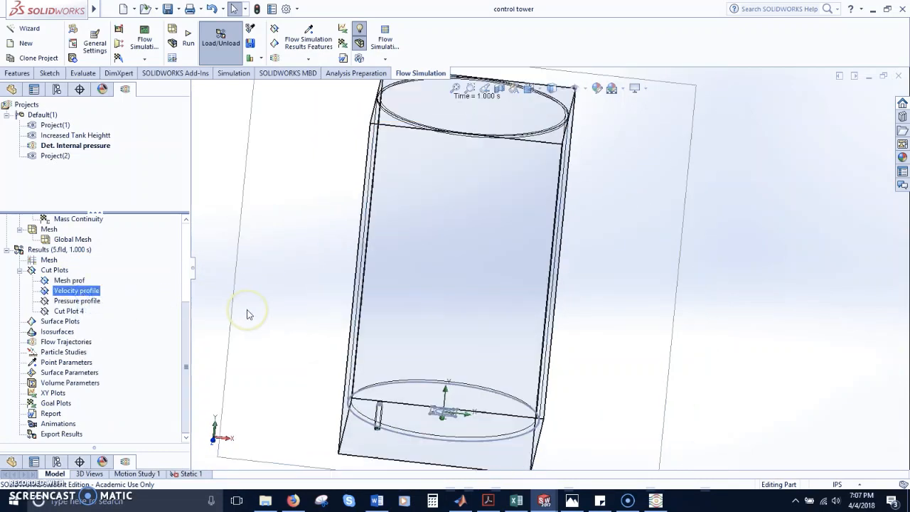
{"action": "right_click", "coordinate": [94, 304]}
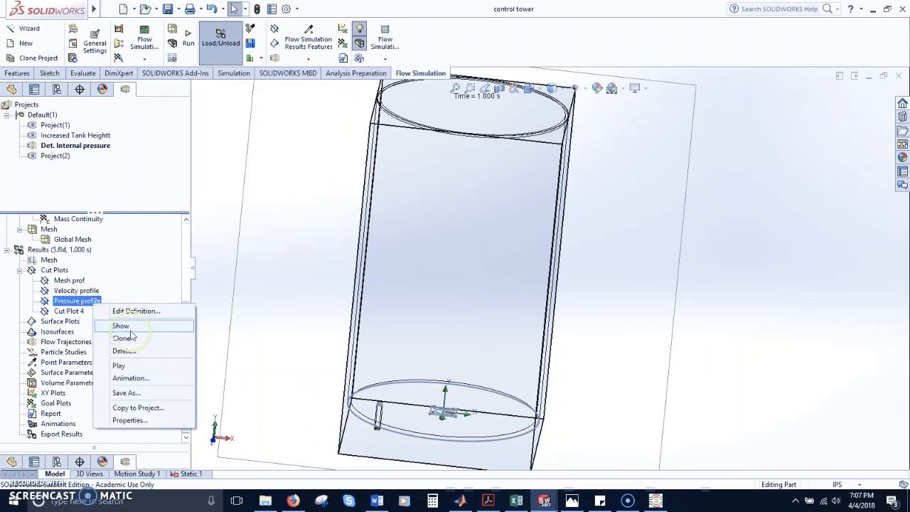
{"action": "left_click", "coordinate": [132, 325]}
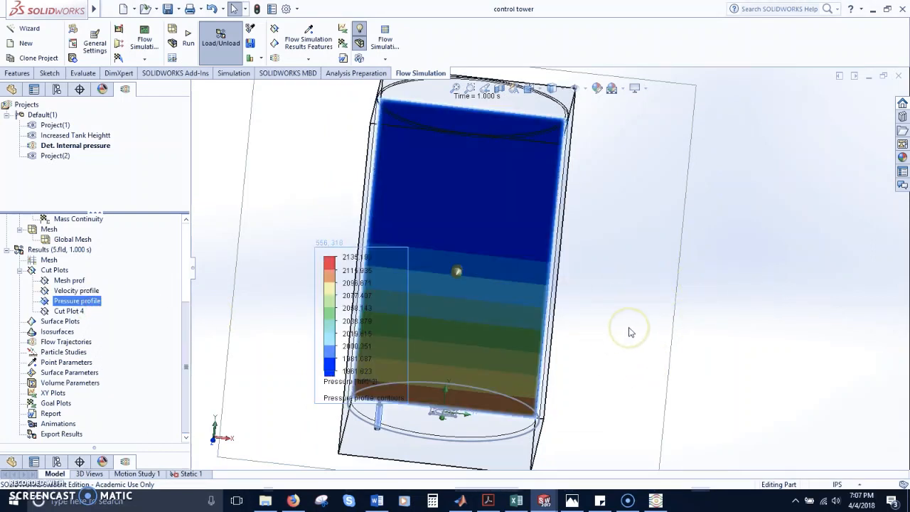
- Move the pressure colour legend off the model into the empty space beside the tank
{"action": "left_click", "coordinate": [629, 332]}
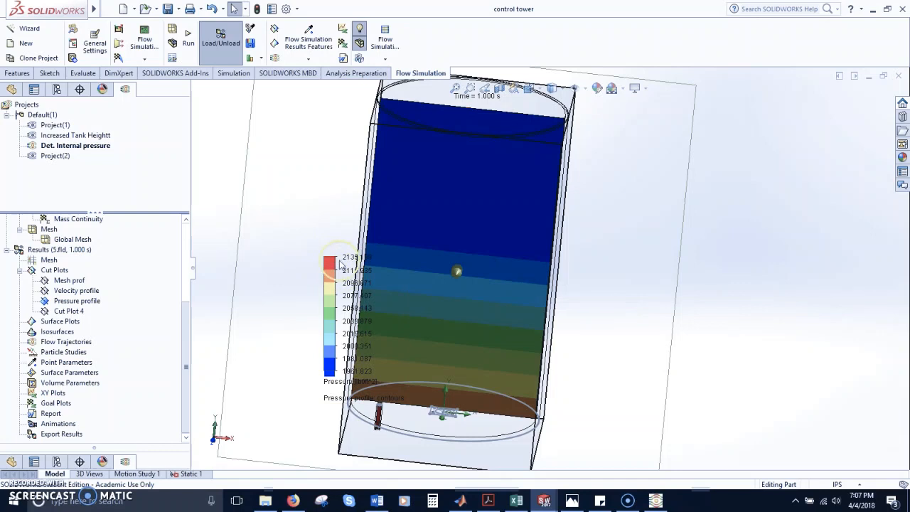
{"action": "left_click_drag", "start_coordinate": [340, 263], "coordinate": [249, 168]}
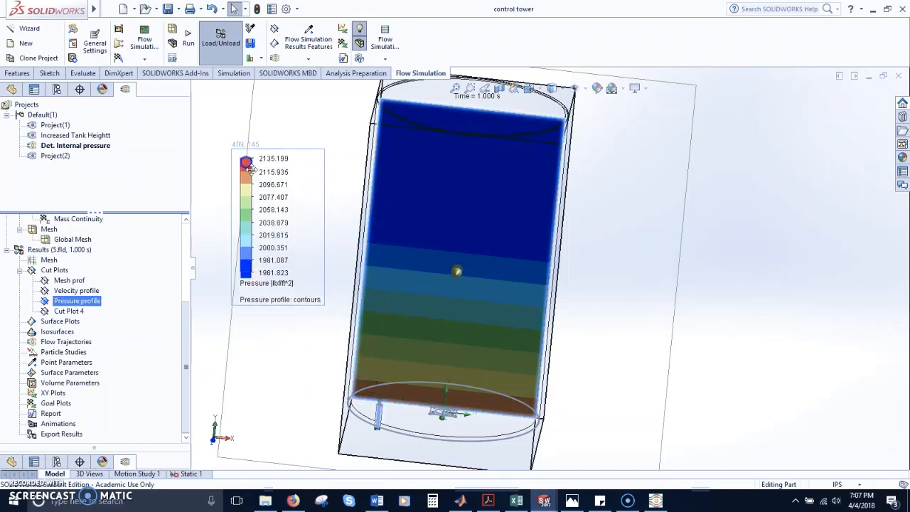
{"action": "left_click", "coordinate": [280, 374]}
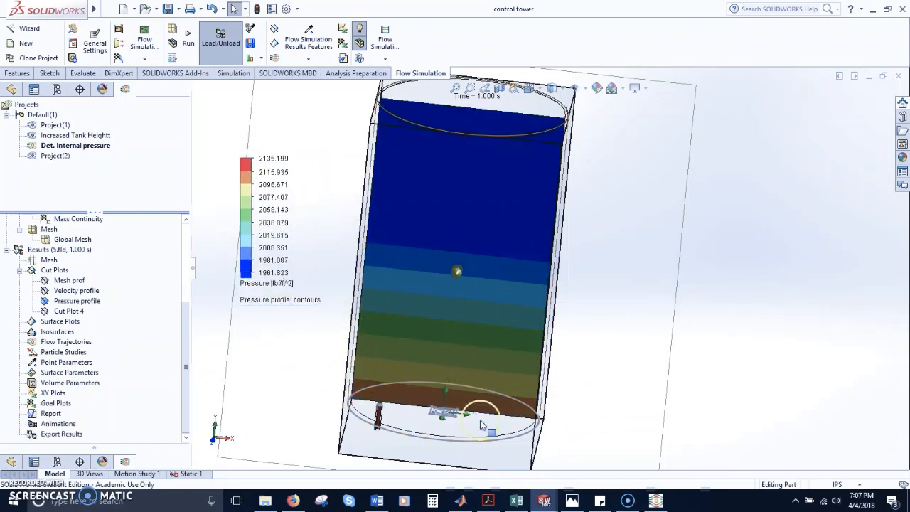
- Examine the pressure contours from the upper tank down to the outlet pipe and compare them with the legend
{"action": "scroll", "coordinate": [405, 409], "scroll_direction": "up", "scroll_amount": 5}
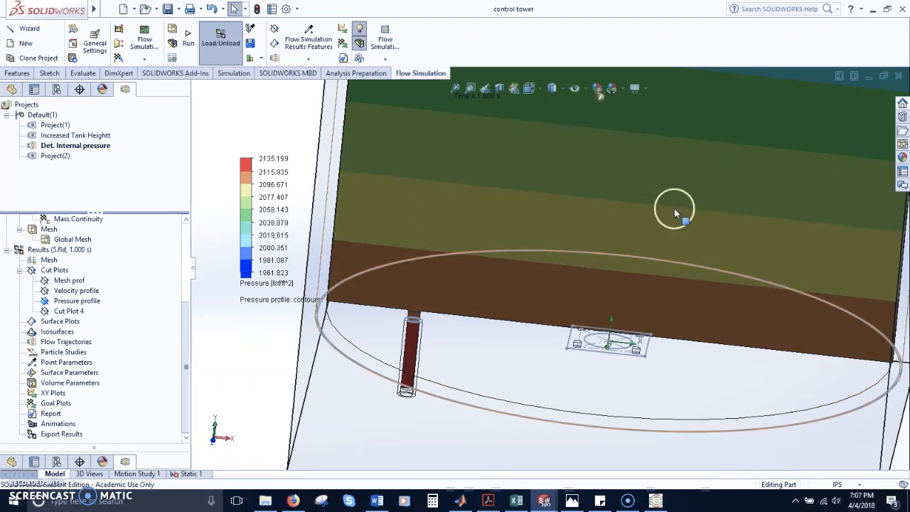
{"action": "scroll", "coordinate": [756, 150], "scroll_direction": "up", "scroll_amount": 3}
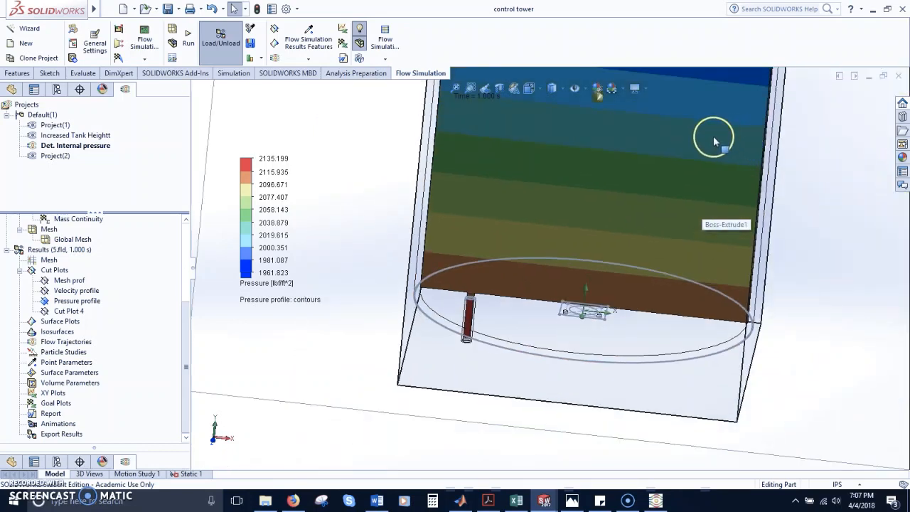
{"action": "mouse_move", "coordinate": [680, 183]}
{"action": "middle_mouse_down"}
{"action": "mouse_move", "coordinate": [642, 291]}
{"action": "mouse_move", "coordinate": [543, 145]}
{"action": "middle_mouse_up"}
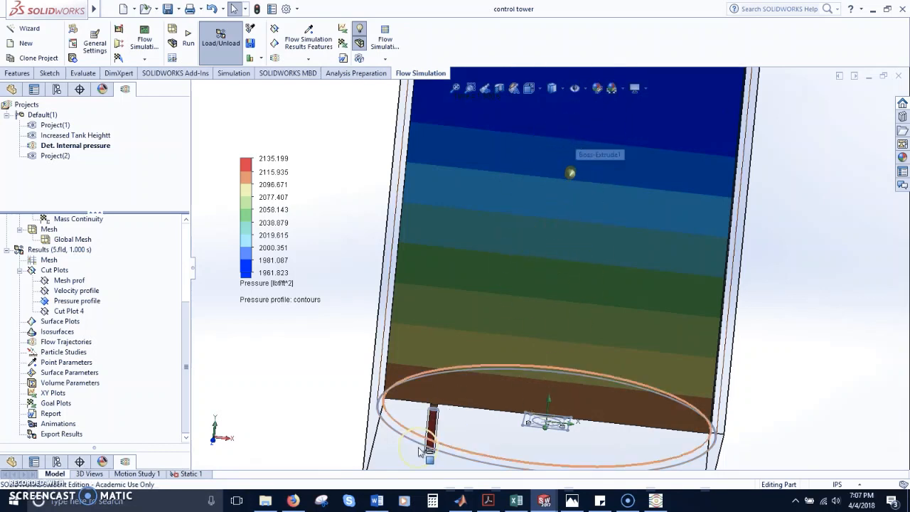
{"action": "scroll", "coordinate": [447, 433], "scroll_direction": "down", "scroll_amount": 2}
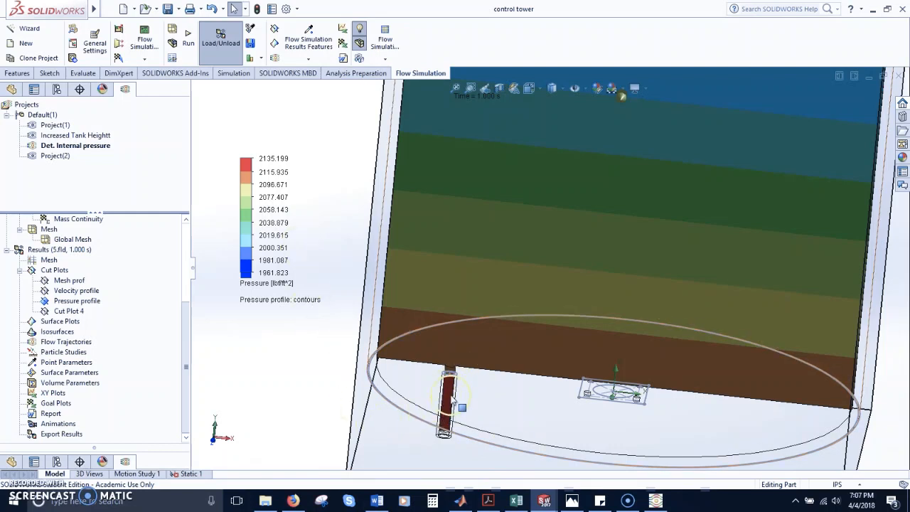
{"action": "scroll", "coordinate": [445, 419], "scroll_direction": "down", "scroll_amount": 3}
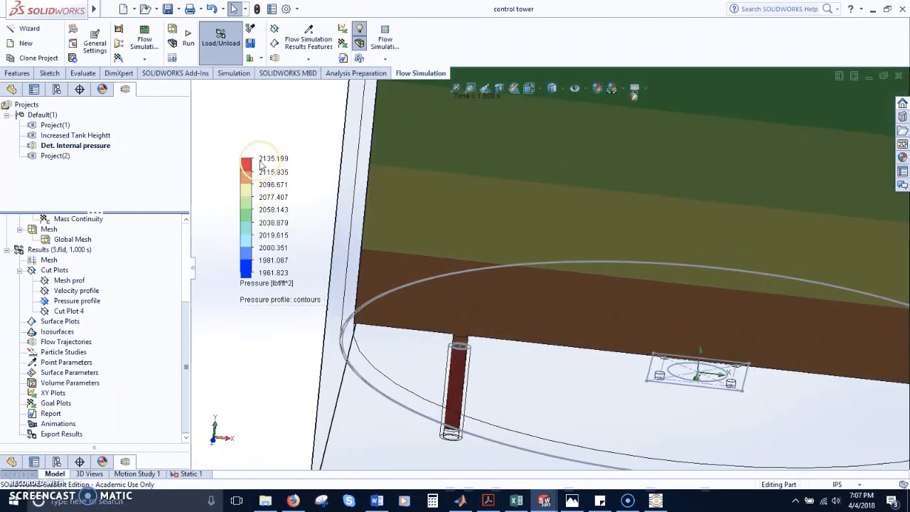
{"action": "left_click", "coordinate": [256, 159]}
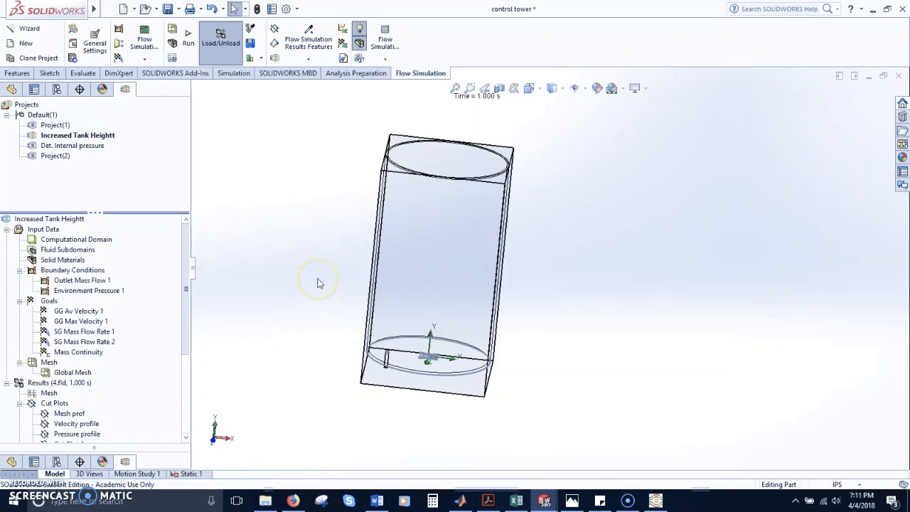
- Show the Velocity profile cut plot from the results of the Increased Tank Heightt project
{"action": "scroll", "coordinate": [319, 283], "scroll_direction": "down", "scroll_amount": 2}
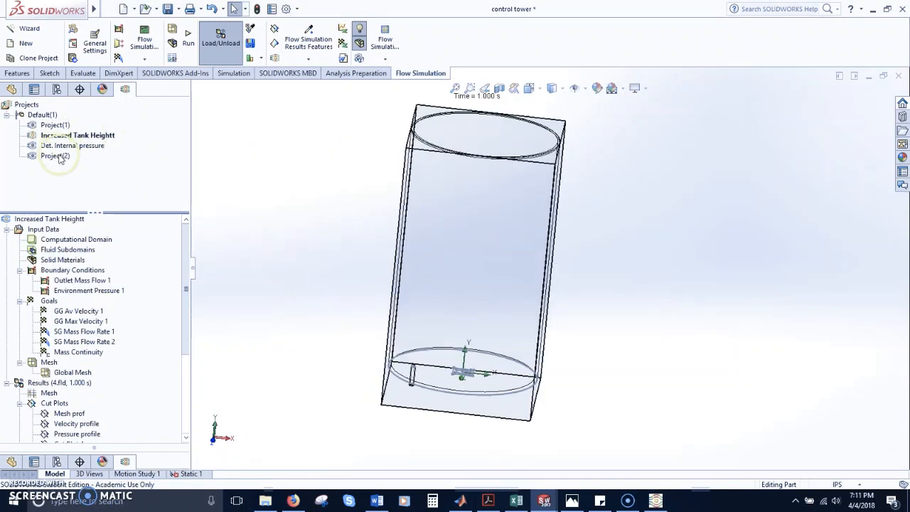
{"action": "left_click", "coordinate": [64, 125]}
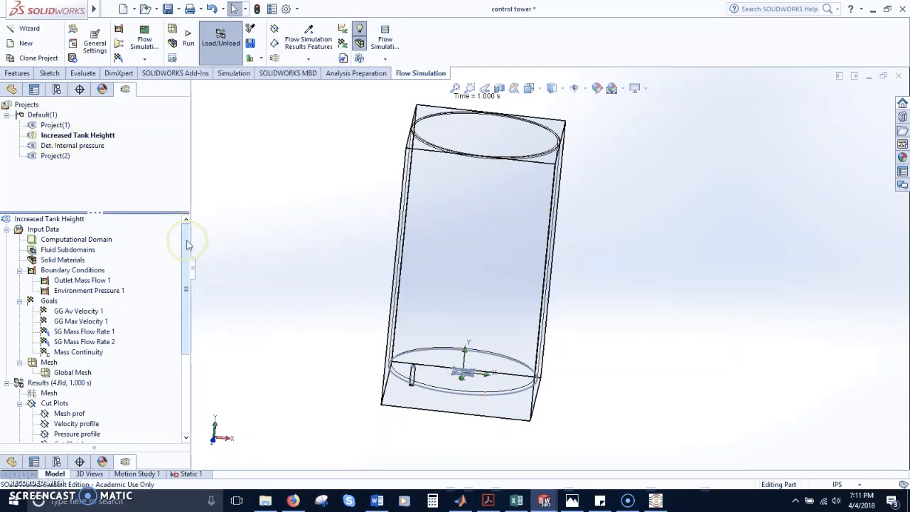
{"action": "left_click_drag", "start_coordinate": [187, 241], "coordinate": [189, 293]}
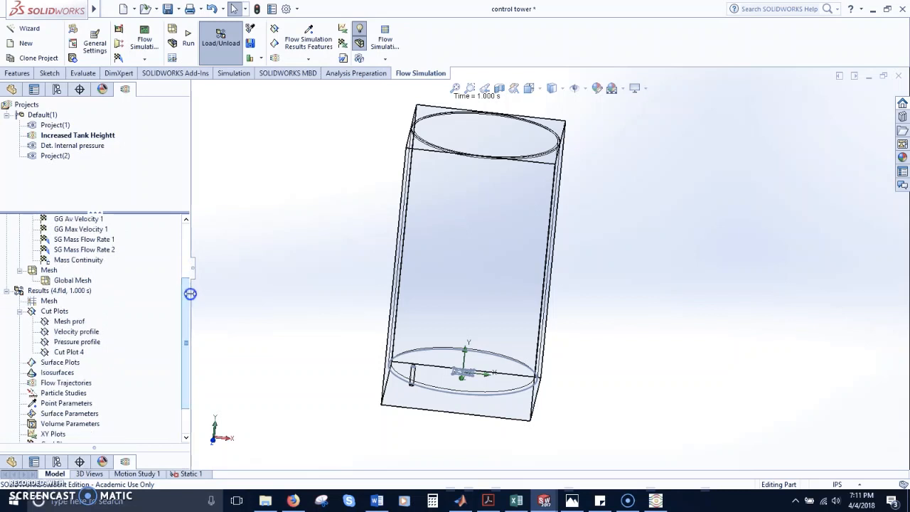
{"action": "left_click", "coordinate": [72, 332]}
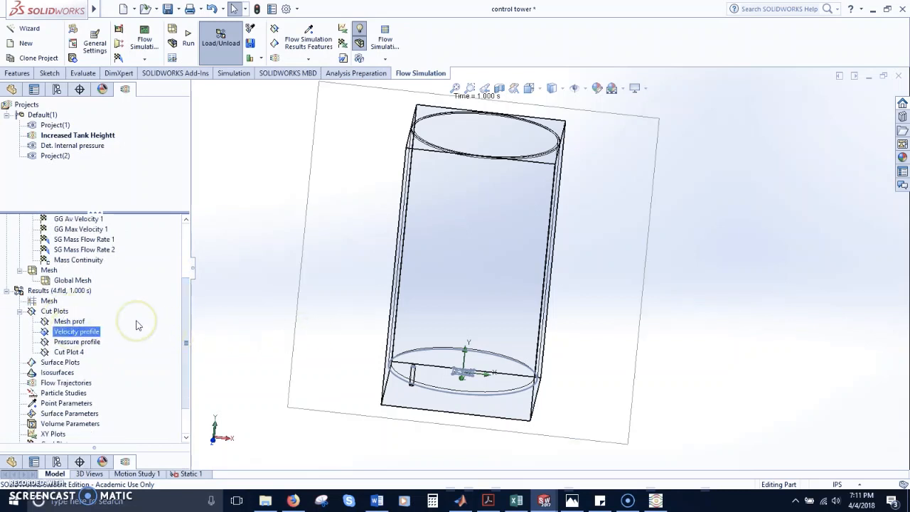
{"action": "right_click", "coordinate": [84, 337]}
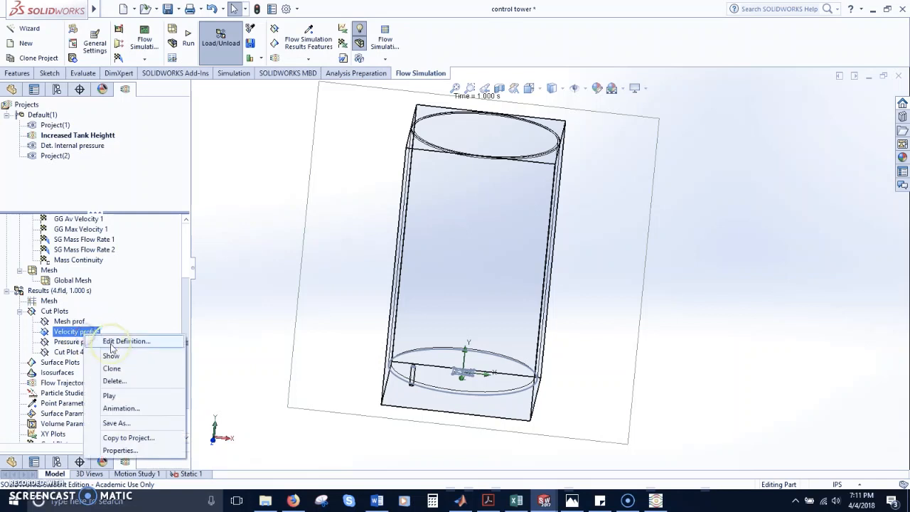
{"action": "left_click", "coordinate": [112, 355]}
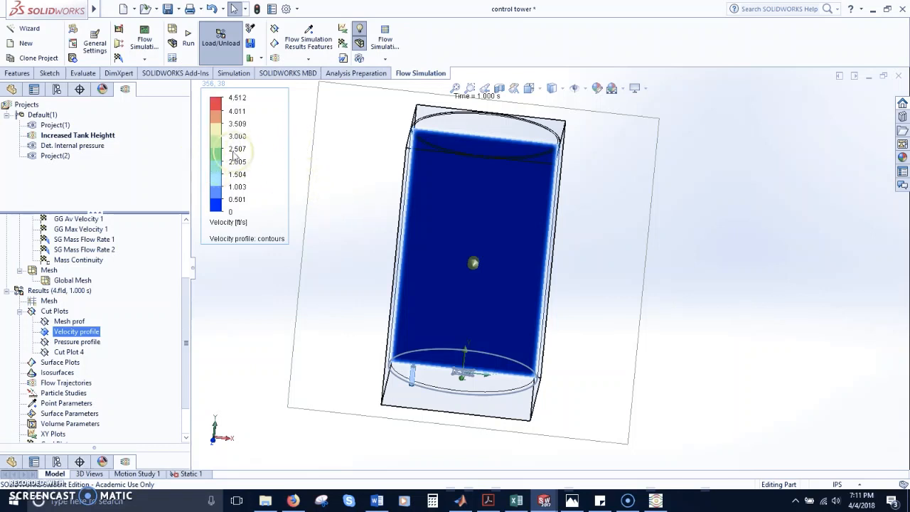
- Move the velocity legend lower in the empty space beside the tank and check its exact maximum value
{"action": "left_click_drag", "start_coordinate": [216, 148], "coordinate": [229, 217]}
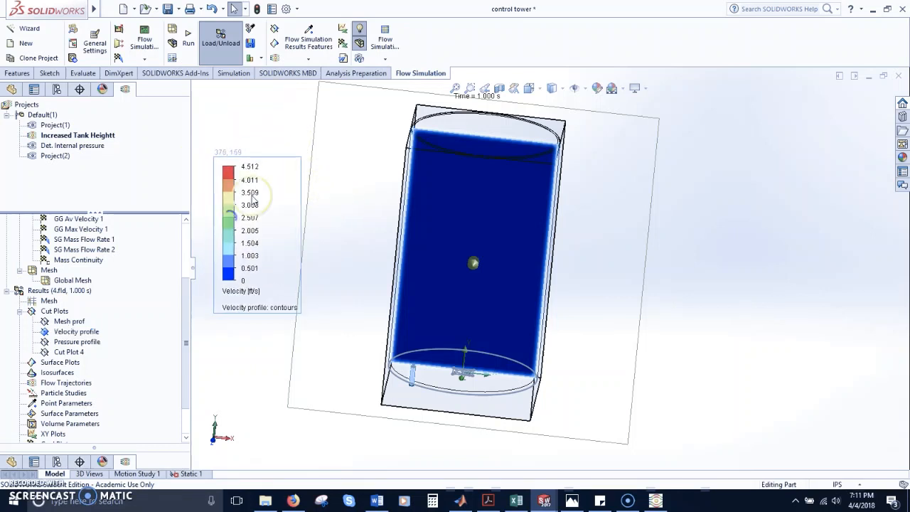
{"action": "double_click", "coordinate": [249, 166]}
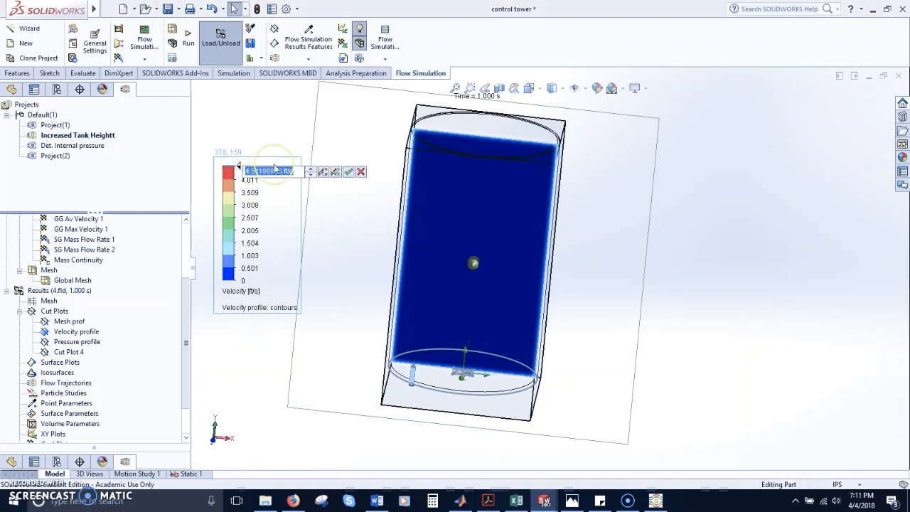
{"action": "left_click", "coordinate": [349, 173]}
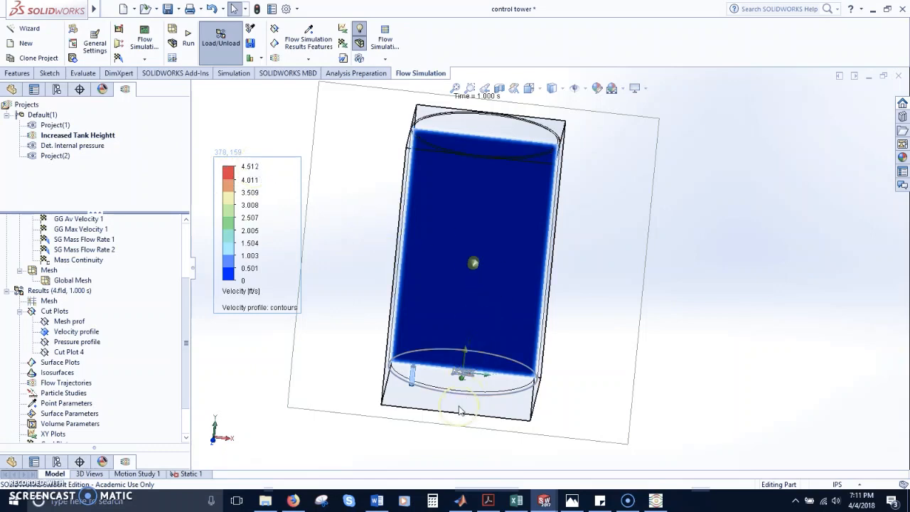
- Examine the velocity contours close up in the outlet pipe and at its entrance in the tank's base
{"action": "scroll", "coordinate": [457, 342], "scroll_direction": "down", "scroll_amount": 5}
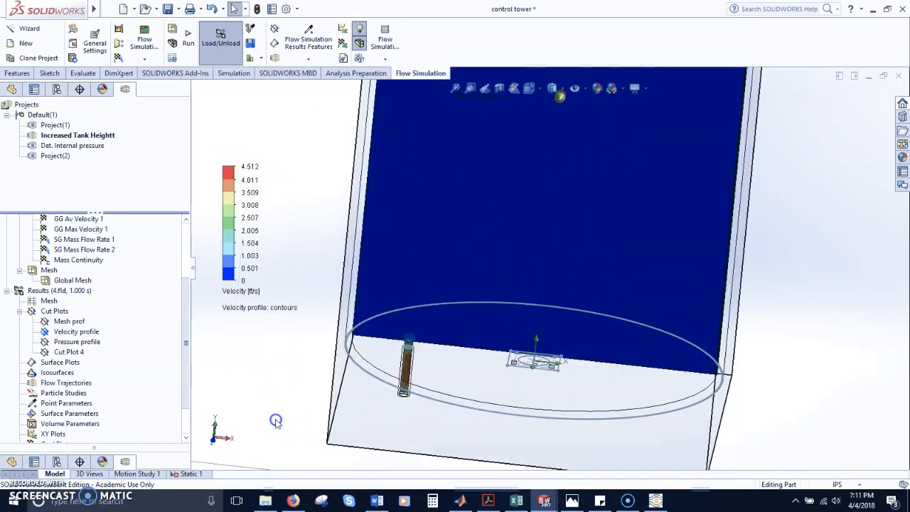
{"action": "scroll", "coordinate": [455, 337], "scroll_direction": "down", "scroll_amount": 4}
{"action": "scroll", "coordinate": [332, 489], "scroll_direction": "down", "scroll_amount": 3}
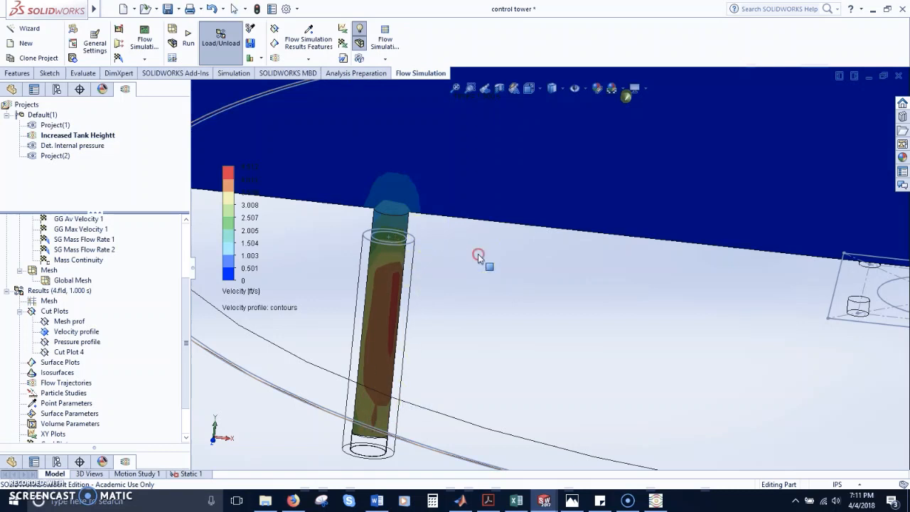
{"action": "scroll", "coordinate": [489, 255], "scroll_direction": "up", "scroll_amount": 4}
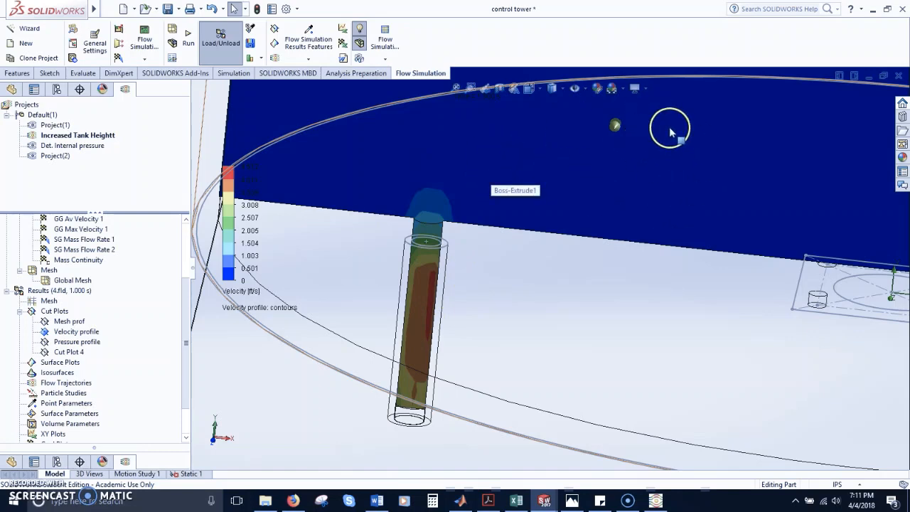
- Set the velocity legend's maximum to 1.51151607 ft/s and examine the contours in the outlet pipe and around its entrance
{"action": "scroll", "coordinate": [741, 171], "scroll_direction": "up", "scroll_amount": 2}
{"action": "scroll", "coordinate": [741, 171], "scroll_direction": "up", "scroll_amount": 5}
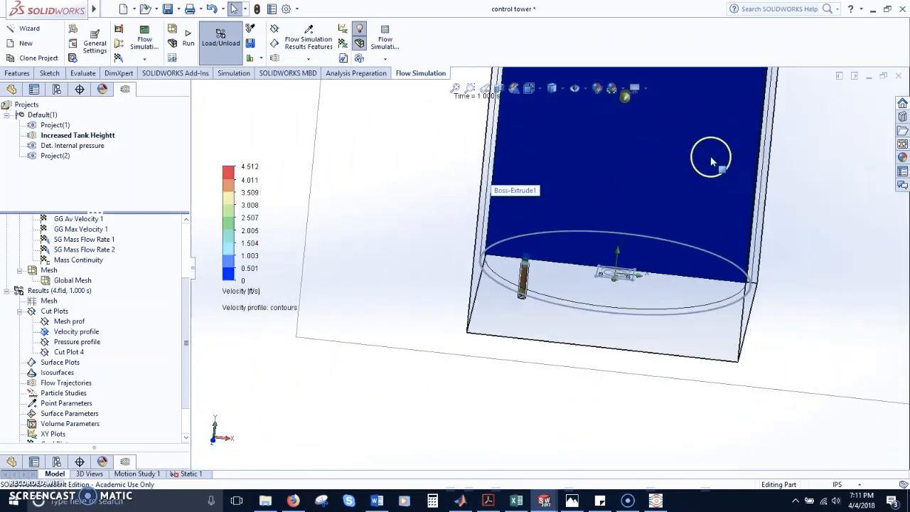
{"action": "middle_click_drag", "start_coordinate": [615, 284], "coordinate": [558, 300], "text": "ctrl"}
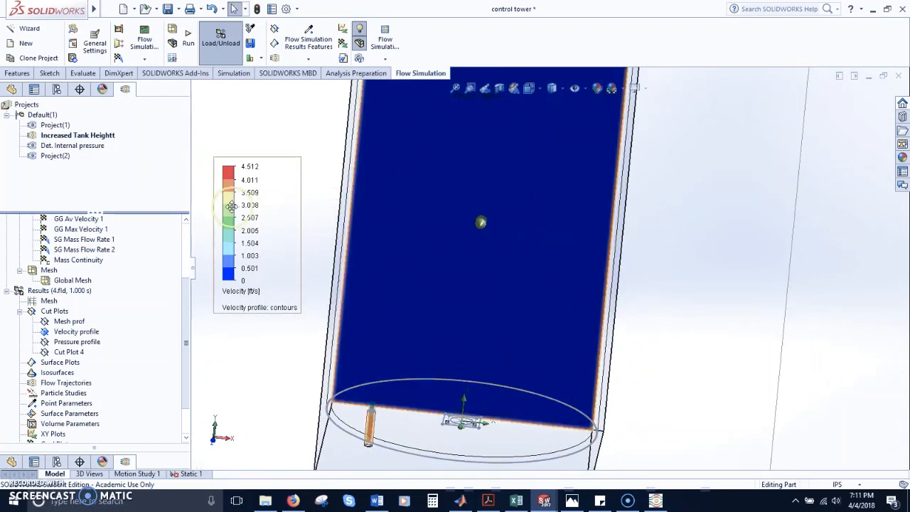
{"action": "left_click", "coordinate": [228, 169]}
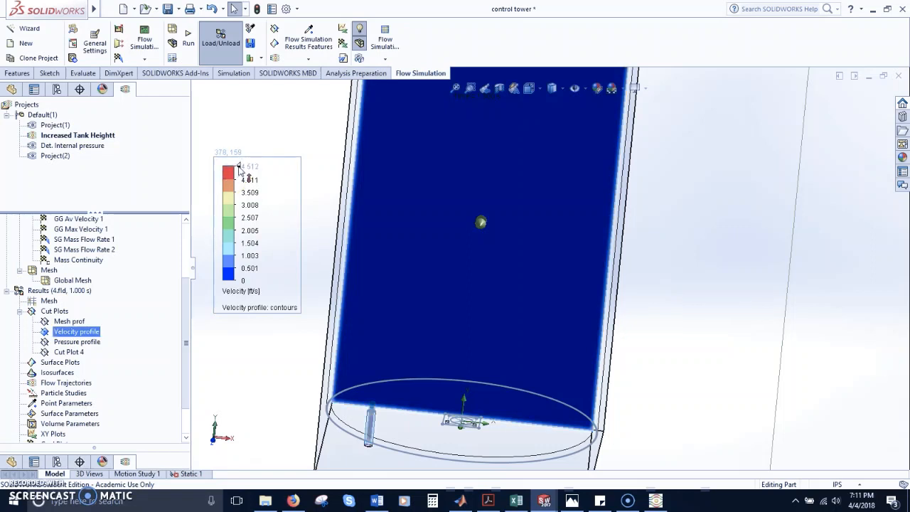
{"action": "left_click", "coordinate": [243, 166]}
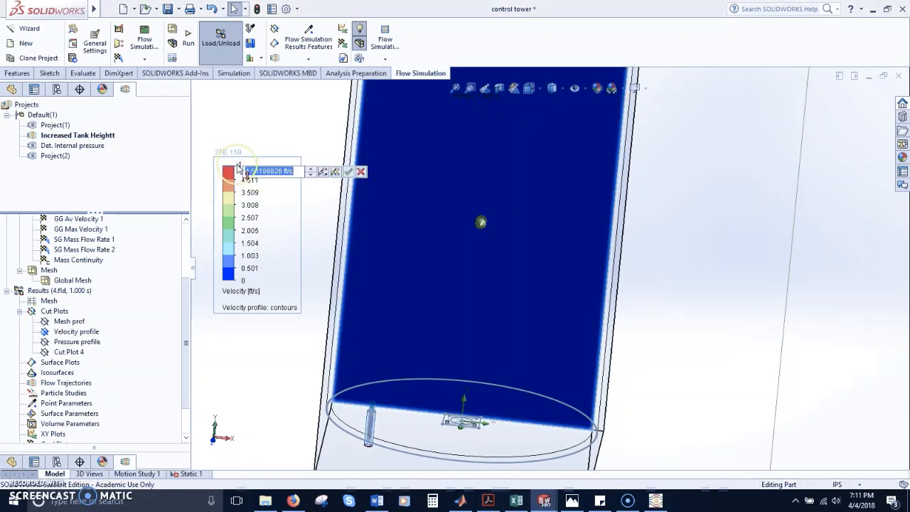
{"action": "key", "text": "BackSpace"}
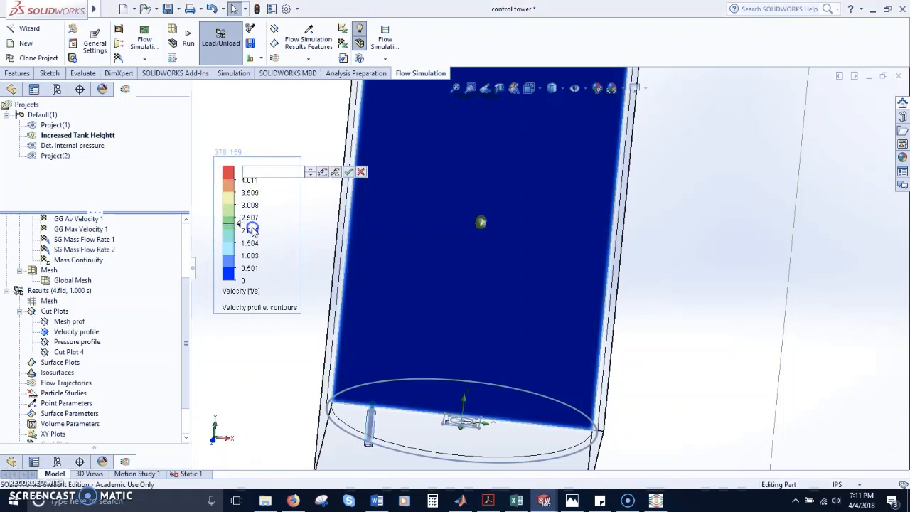
{"action": "left_click", "coordinate": [346, 175]}
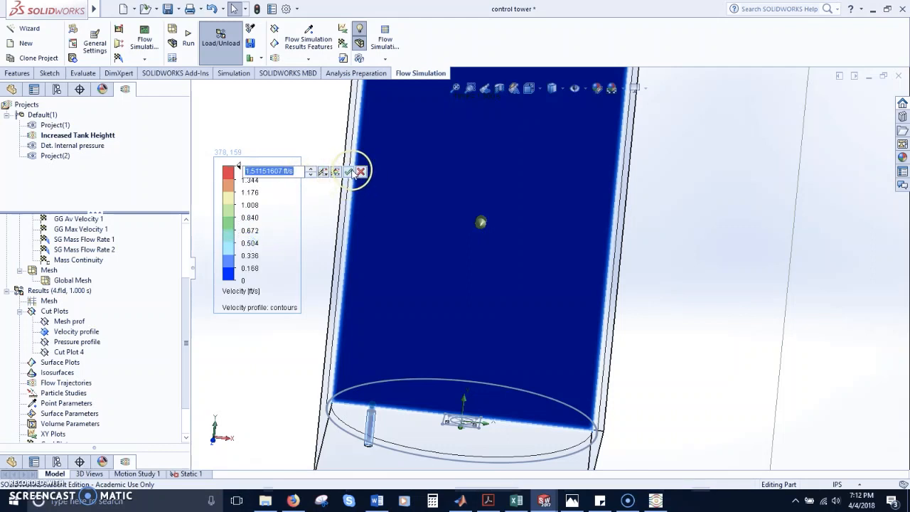
{"action": "left_click", "coordinate": [350, 172]}
{"action": "scroll", "coordinate": [389, 430], "scroll_direction": "down", "scroll_amount": 4}
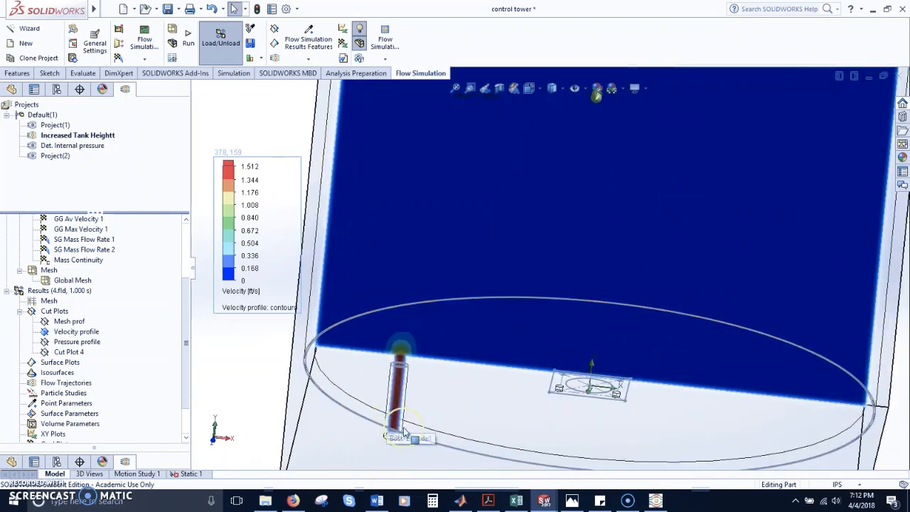
{"action": "scroll", "coordinate": [404, 430], "scroll_direction": "down", "scroll_amount": 3}
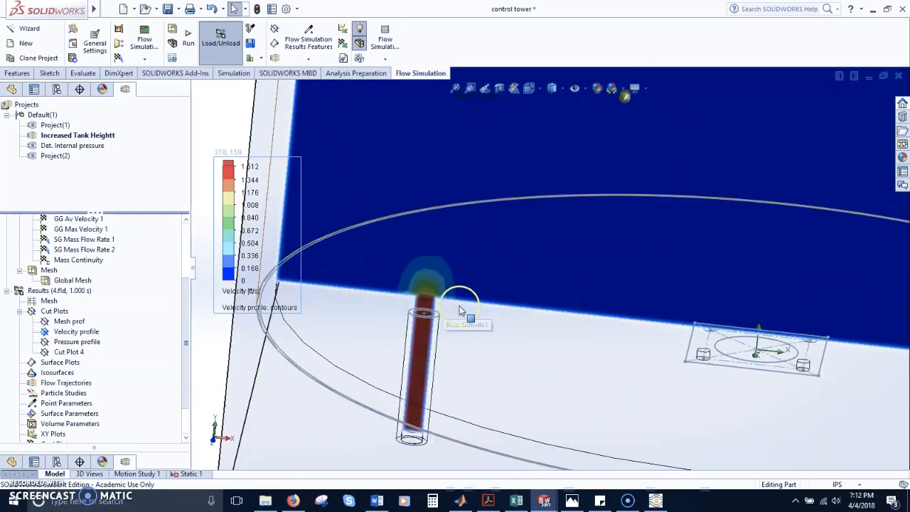
{"action": "scroll", "coordinate": [455, 305], "scroll_direction": "down", "scroll_amount": 2}
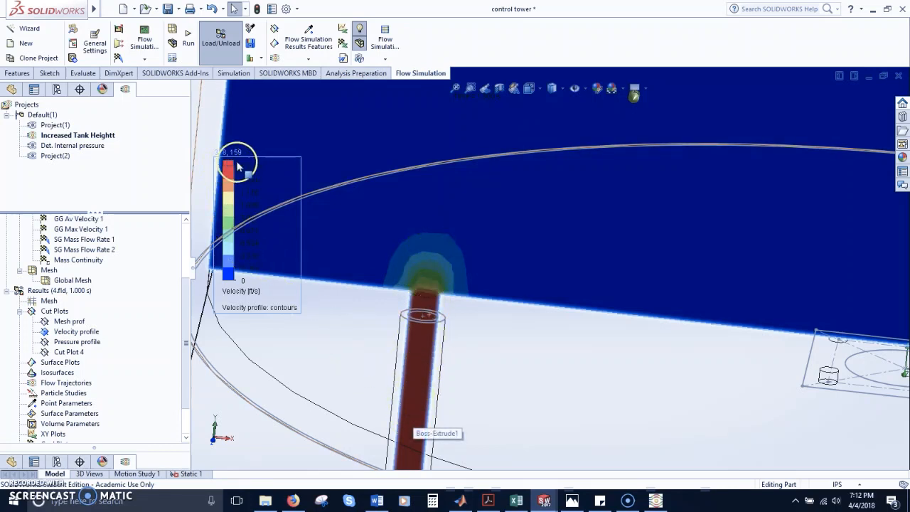
{"action": "scroll", "coordinate": [312, 238], "scroll_direction": "up", "scroll_amount": 5}
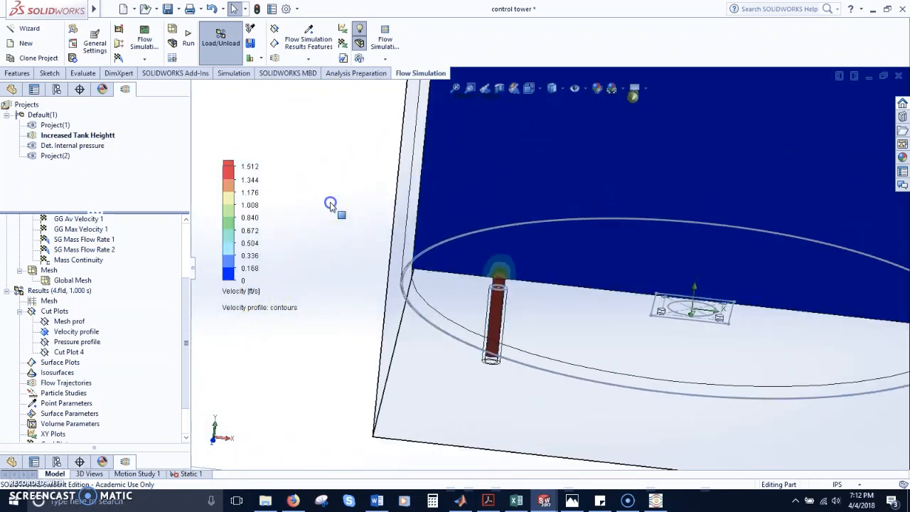
- Reset the velocity legend's maximum to 4.51198826 ft/s
{"action": "double_click", "coordinate": [249, 167]}
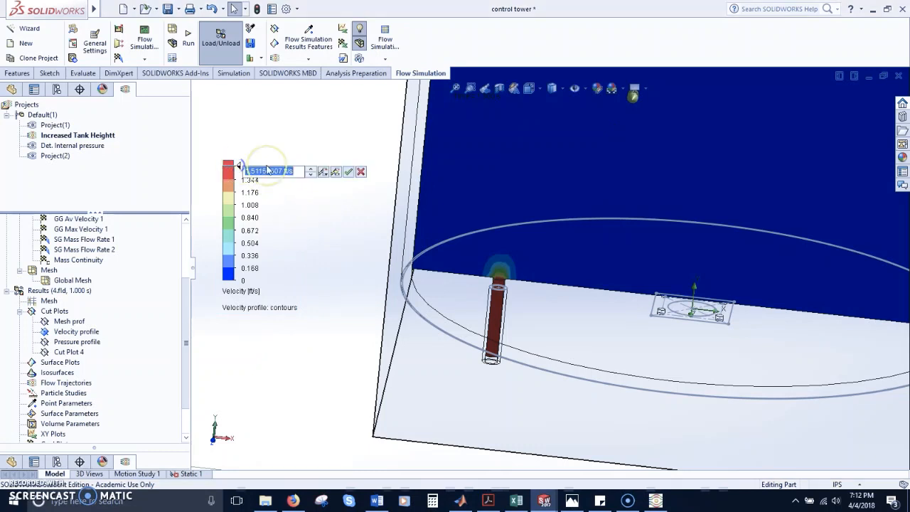
{"action": "left_click", "coordinate": [323, 172]}
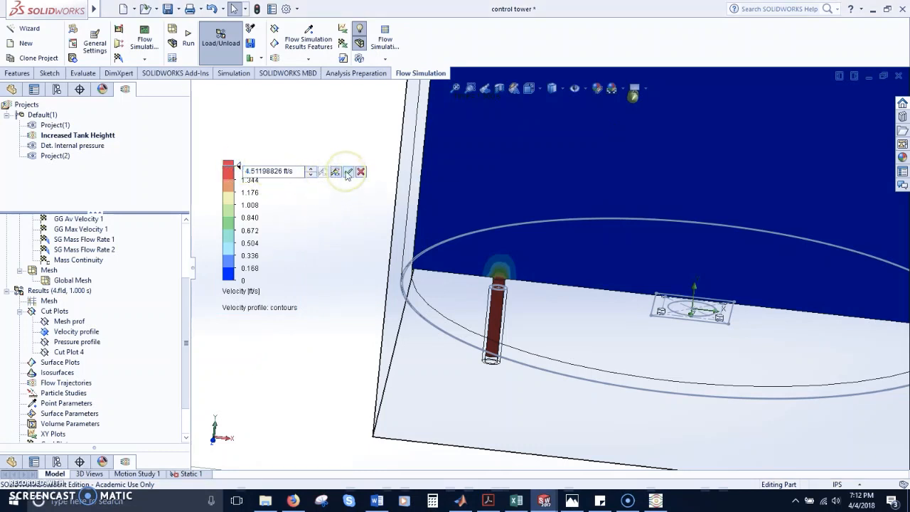
{"action": "left_click", "coordinate": [348, 171]}
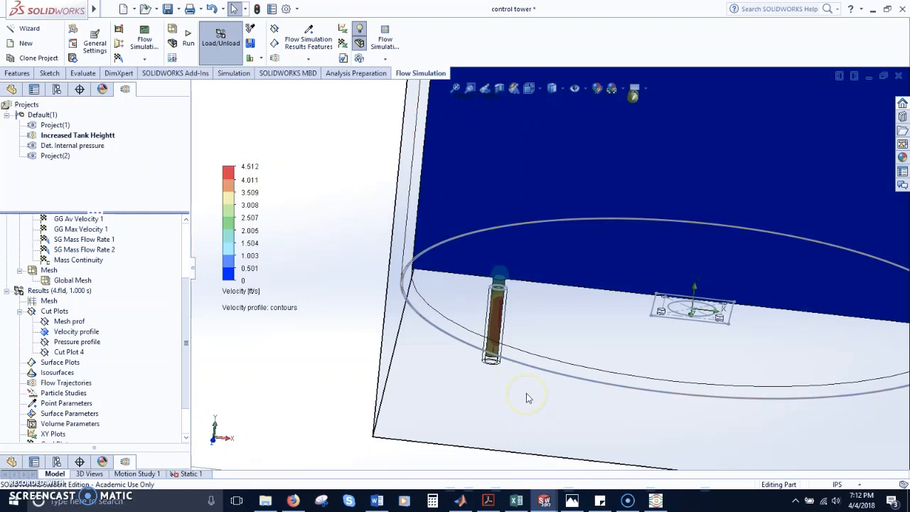
- Insert a cut plot on the Front Plane at 0 ft offset, showing Velocity contours with 10 levels
{"action": "scroll", "coordinate": [723, 320], "scroll_direction": "up", "scroll_amount": 6}
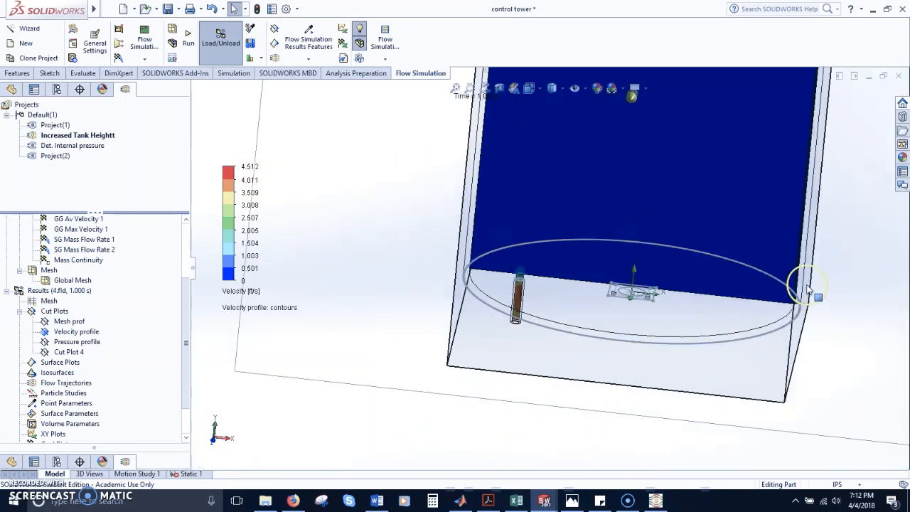
{"action": "scroll", "coordinate": [768, 91], "scroll_direction": "down", "scroll_amount": 2}
{"action": "scroll", "coordinate": [713, 185], "scroll_direction": "up", "scroll_amount": 3}
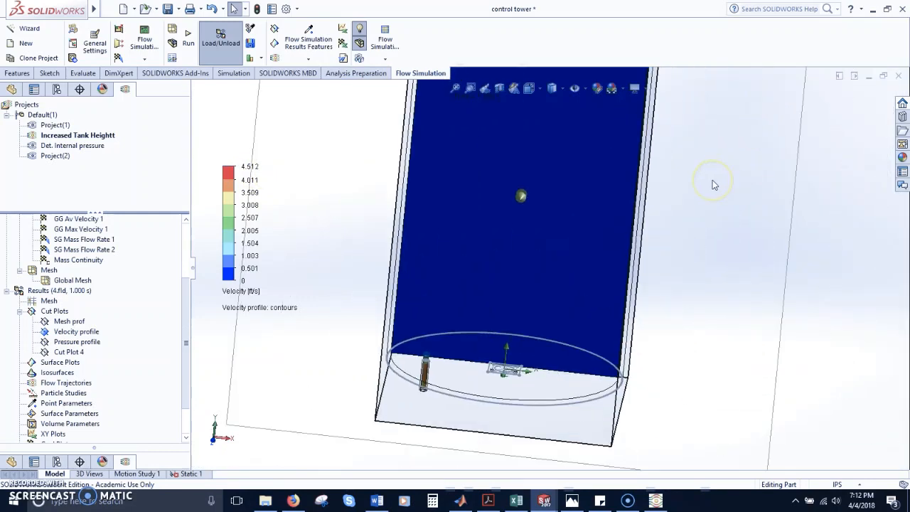
{"action": "scroll", "coordinate": [585, 214], "scroll_direction": "up", "scroll_amount": 1}
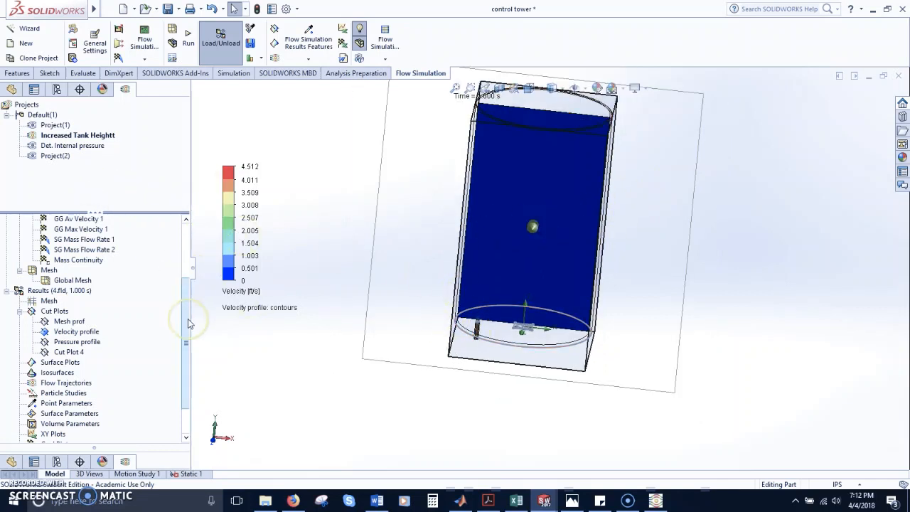
{"action": "left_click_drag", "start_coordinate": [189, 326], "coordinate": [183, 276]}
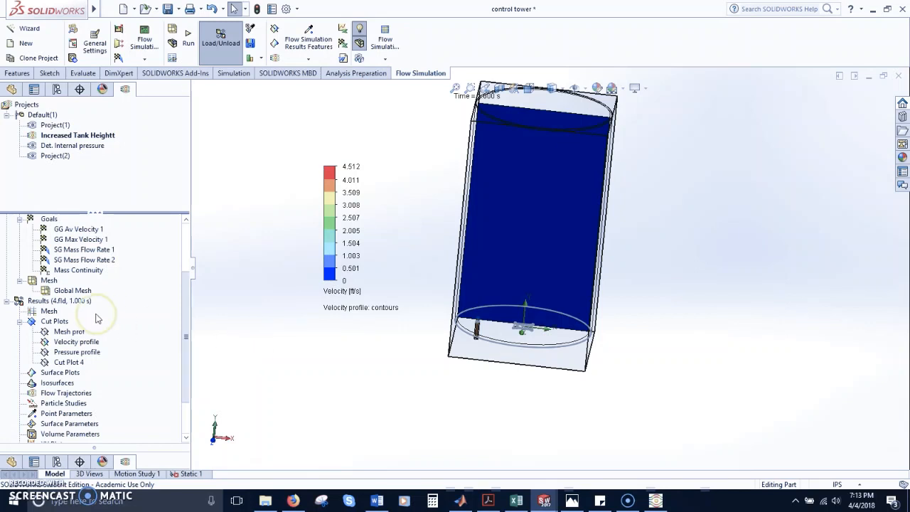
{"action": "right_click", "coordinate": [50, 321]}
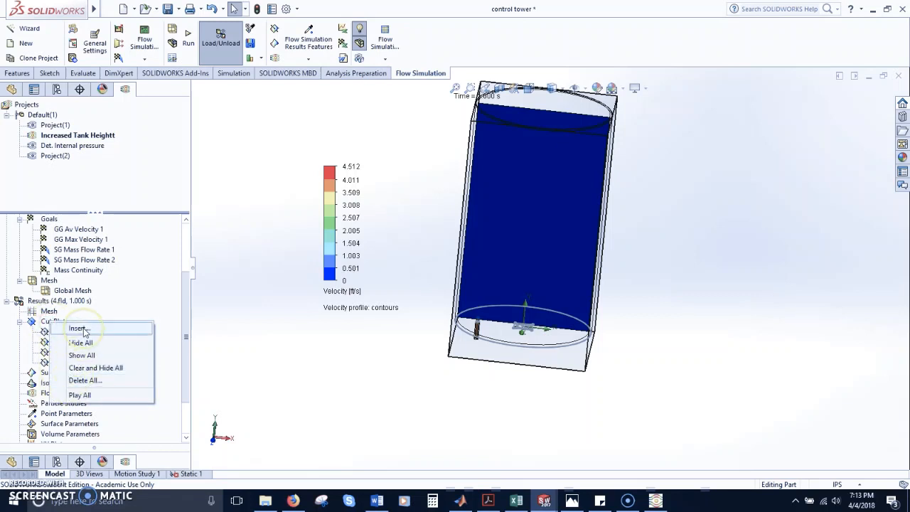
{"action": "left_click", "coordinate": [320, 304]}
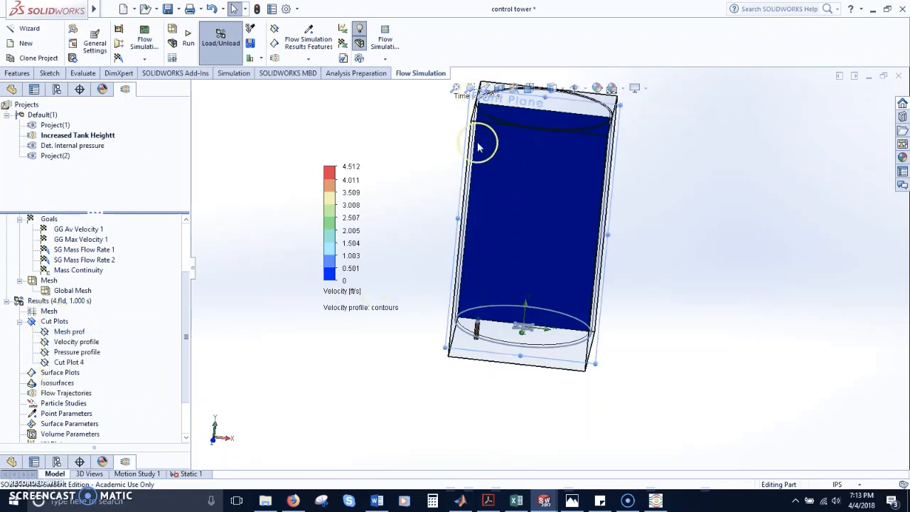
{"action": "scroll", "coordinate": [648, 146], "scroll_direction": "down", "scroll_amount": 1}
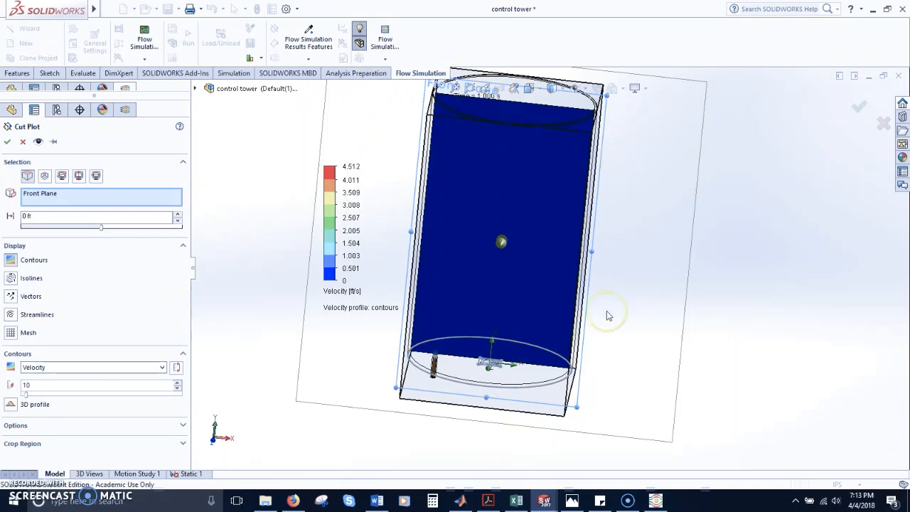
{"action": "middle_click_drag", "start_coordinate": [590, 246], "coordinate": [488, 229]}
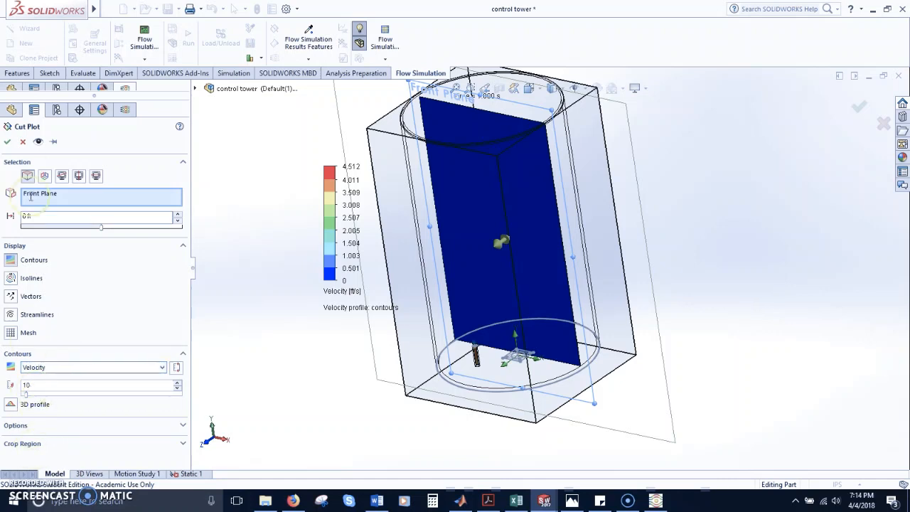
{"action": "left_click", "coordinate": [39, 143]}
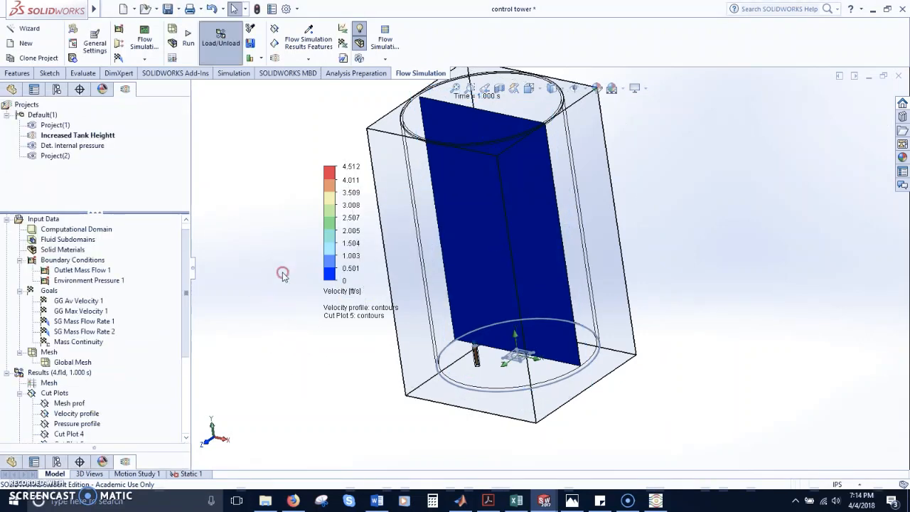
- Move the velocity legend shared by the two cut plots away from the tank, clear of the model's outline
{"action": "left_click", "coordinate": [78, 414]}
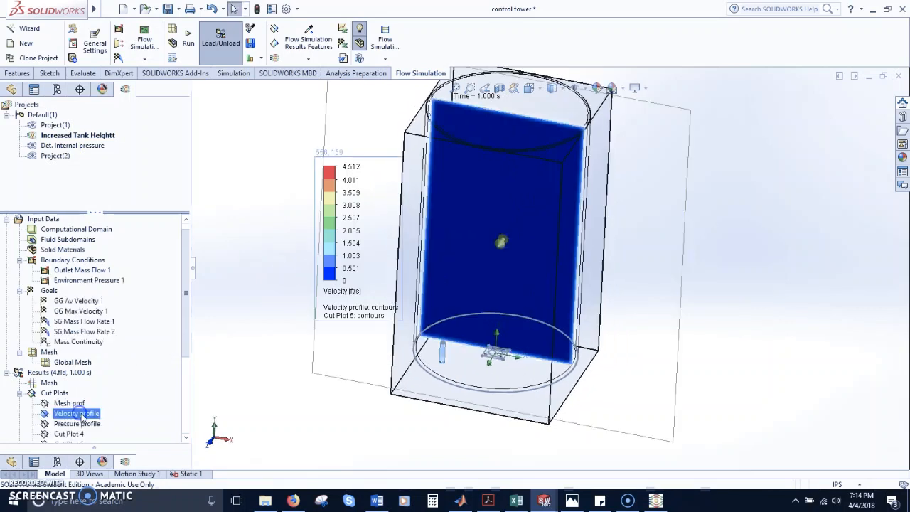
{"action": "left_click", "coordinate": [270, 369]}
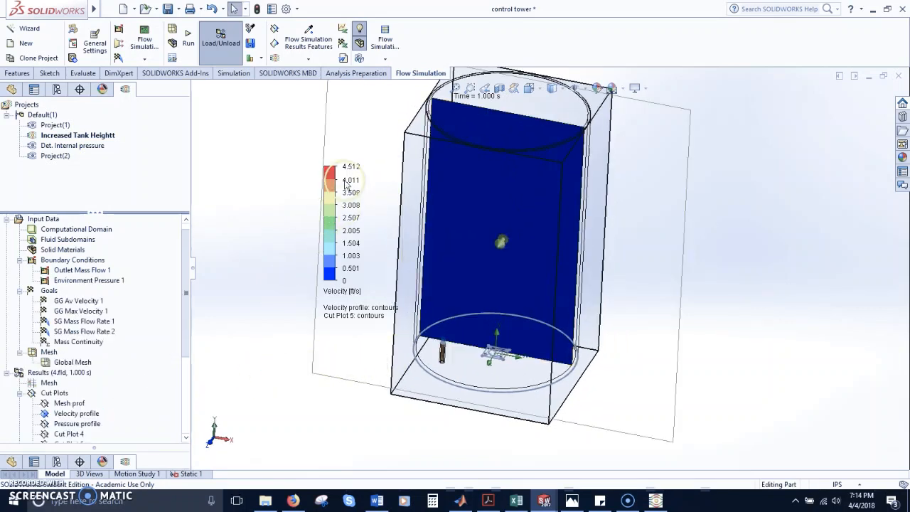
{"action": "left_click_drag", "start_coordinate": [346, 184], "coordinate": [265, 165]}
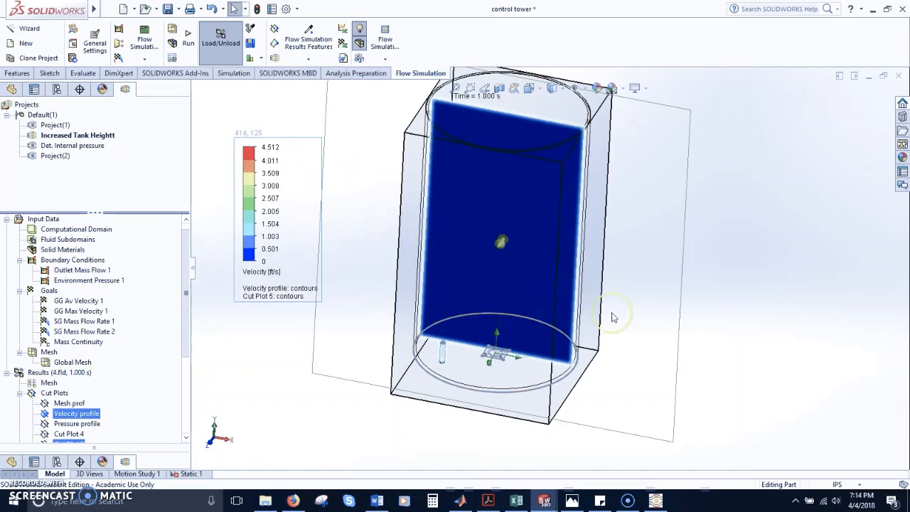
{"action": "left_click", "coordinate": [650, 301]}
{"action": "scroll", "coordinate": [493, 306], "scroll_direction": "down", "scroll_amount": 1}
{"action": "scroll", "coordinate": [355, 236], "scroll_direction": "up", "scroll_amount": 1}
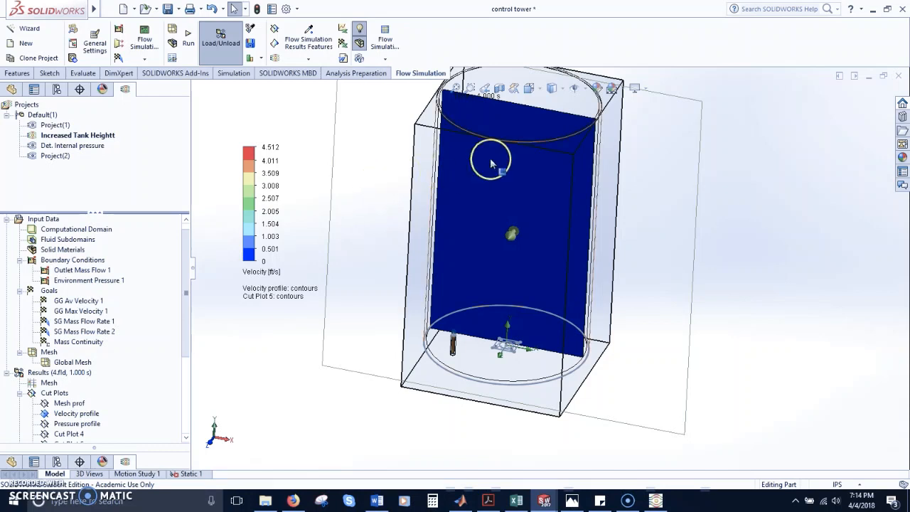
{"action": "scroll", "coordinate": [706, 124], "scroll_direction": "up", "scroll_amount": 2}
{"action": "scroll", "coordinate": [671, 178], "scroll_direction": "down", "scroll_amount": 1}
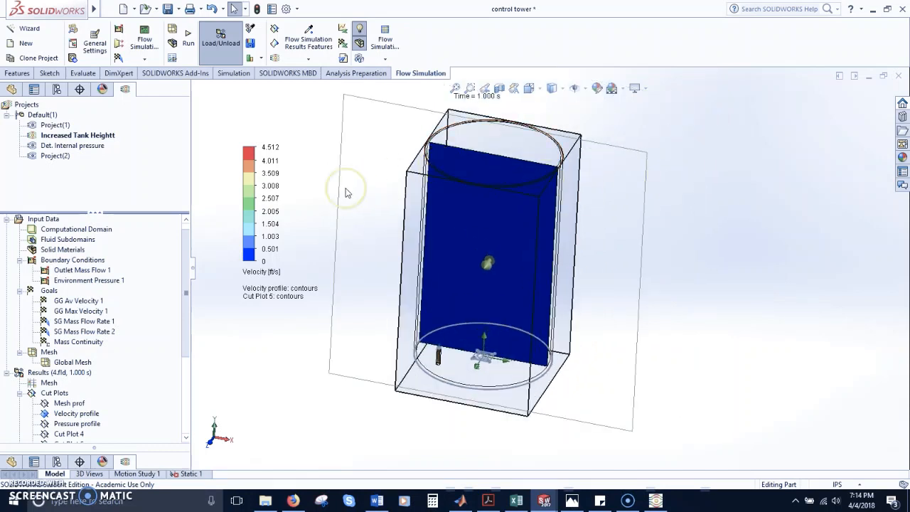